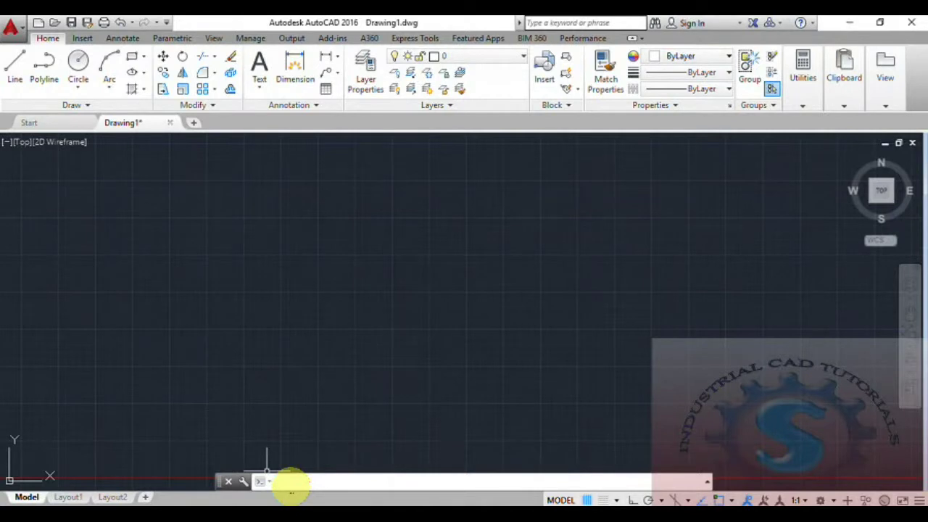
Step: Draw a long wavy spline with fit points across the upper part of the empty drawing, ending after the fourth crest
type("INE")
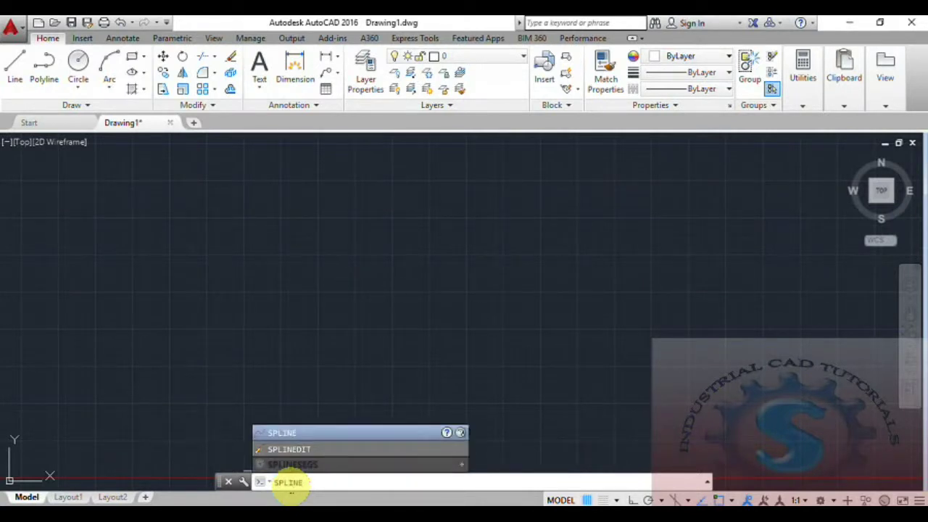
key("Return")
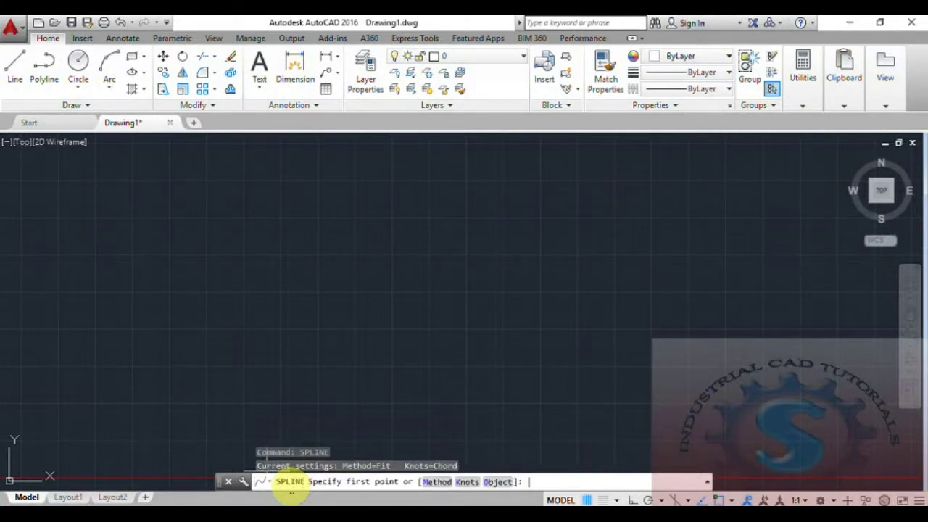
left_click(164, 262)
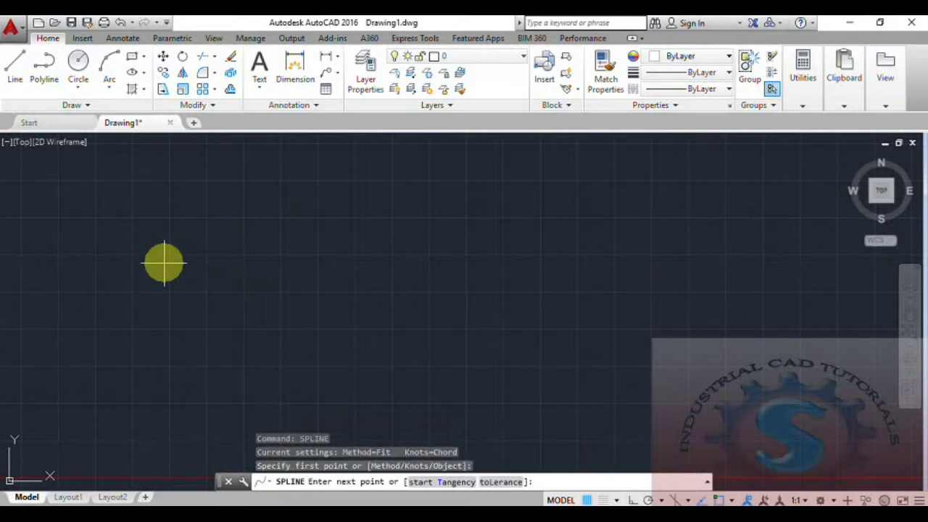
left_click(214, 236)
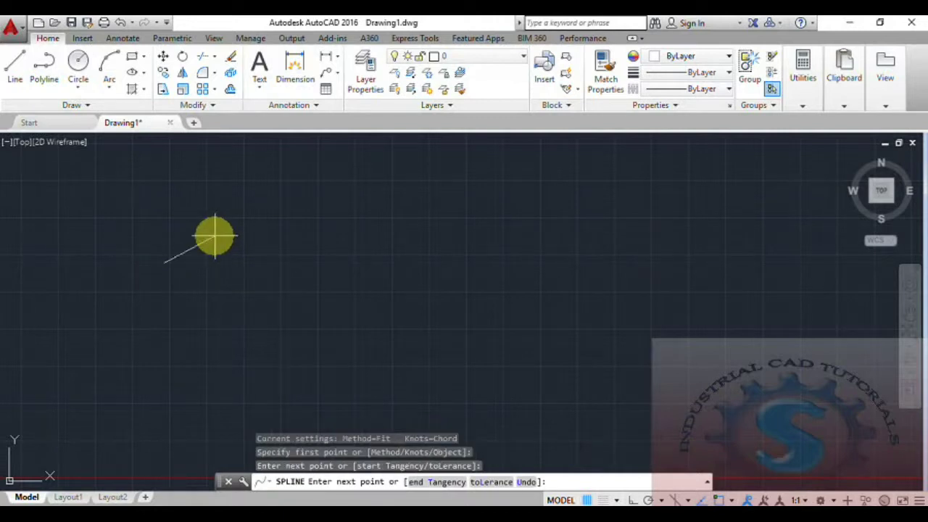
left_click(255, 262)
left_click(307, 233)
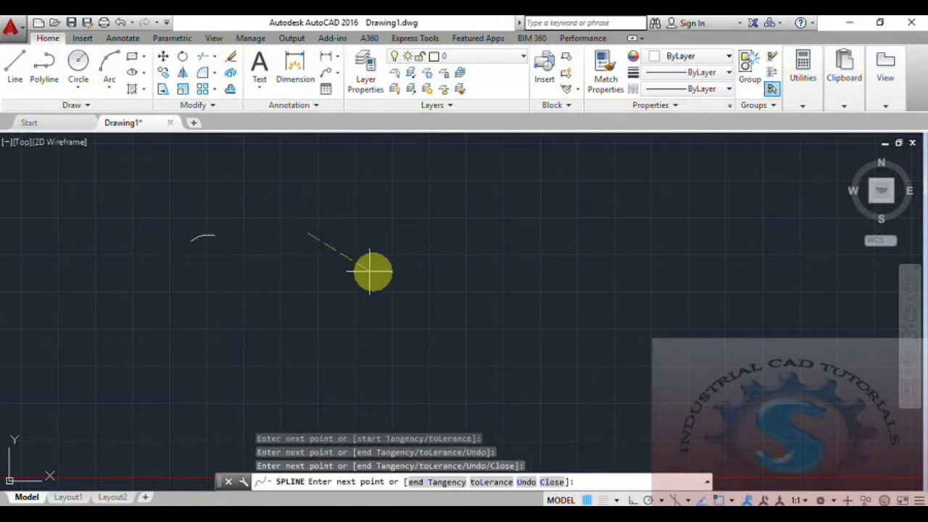
left_click(378, 264)
left_click(447, 219)
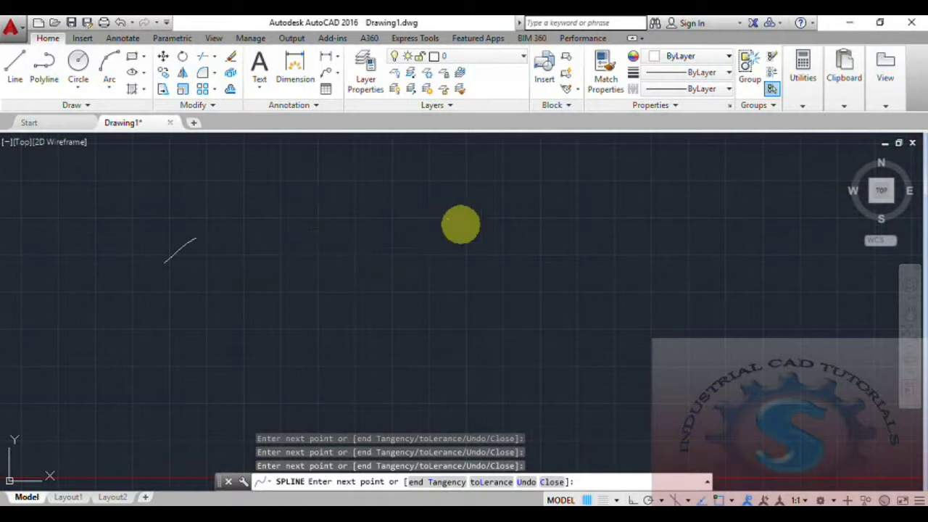
left_click(571, 211)
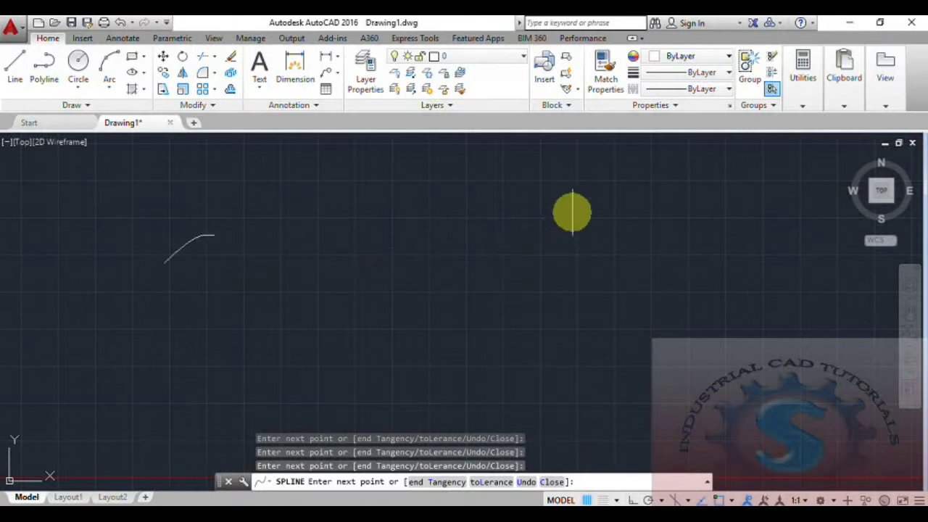
left_click(646, 261)
key("Return")
key("Return")
key("Return")
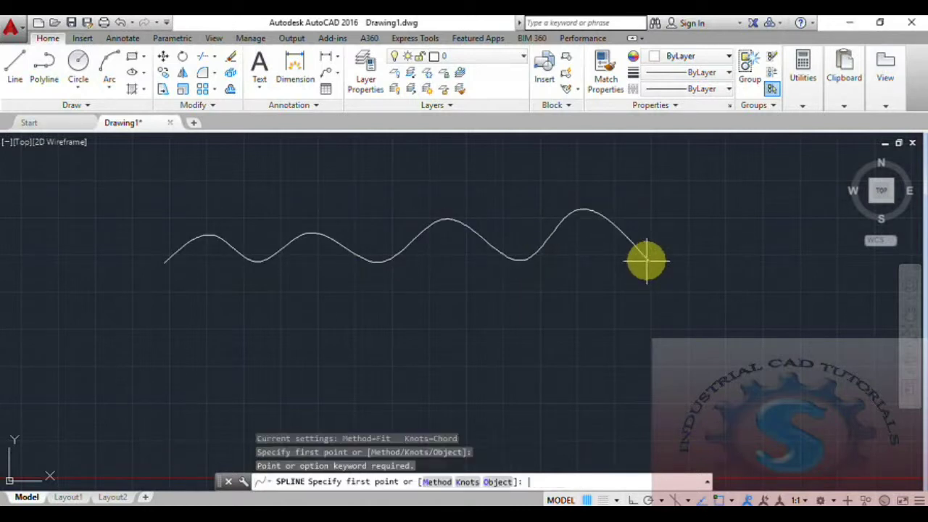
Step: Draw a second, tighter wavy spline with the Spline Fit method below the first one
scroll(388, 293, "down", 4)
scroll(384, 292, "up", 4)
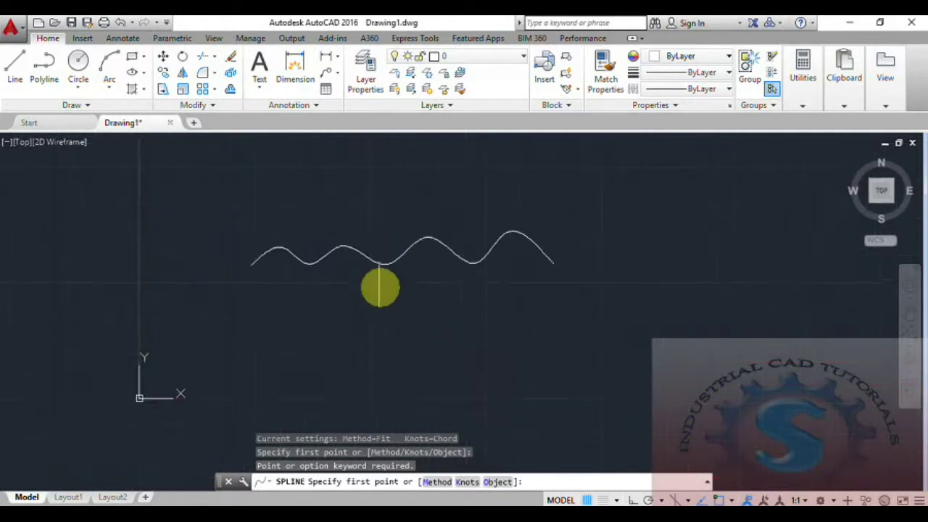
scroll(368, 291, "up", 2)
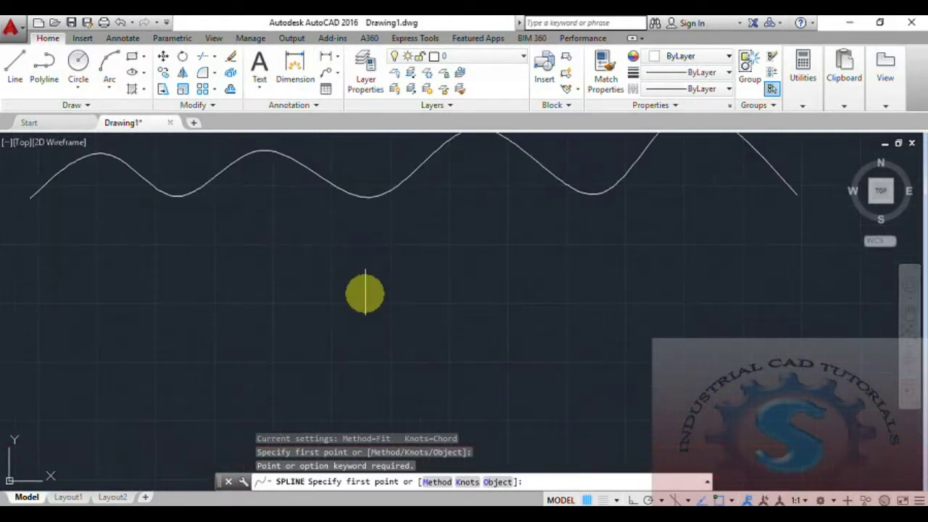
scroll(361, 299, "down", 2)
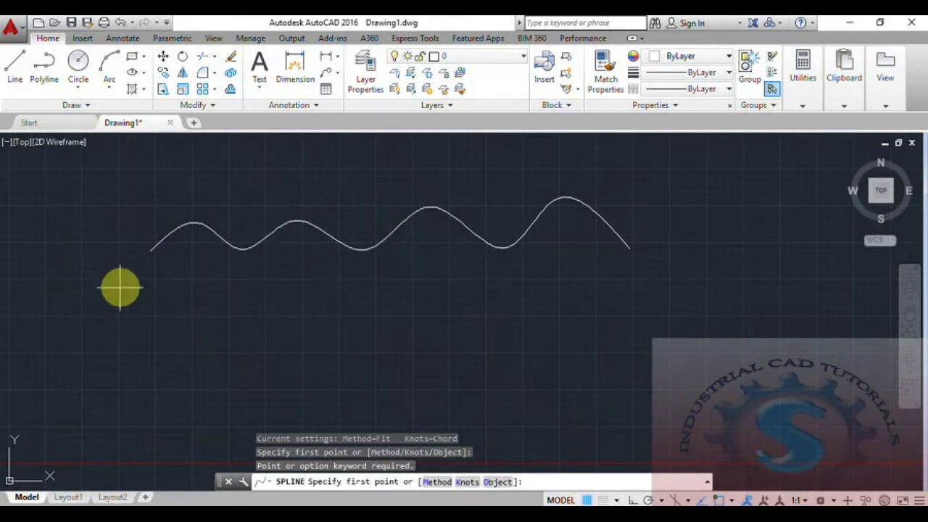
middle_click_drag(182, 286, 186, 280)
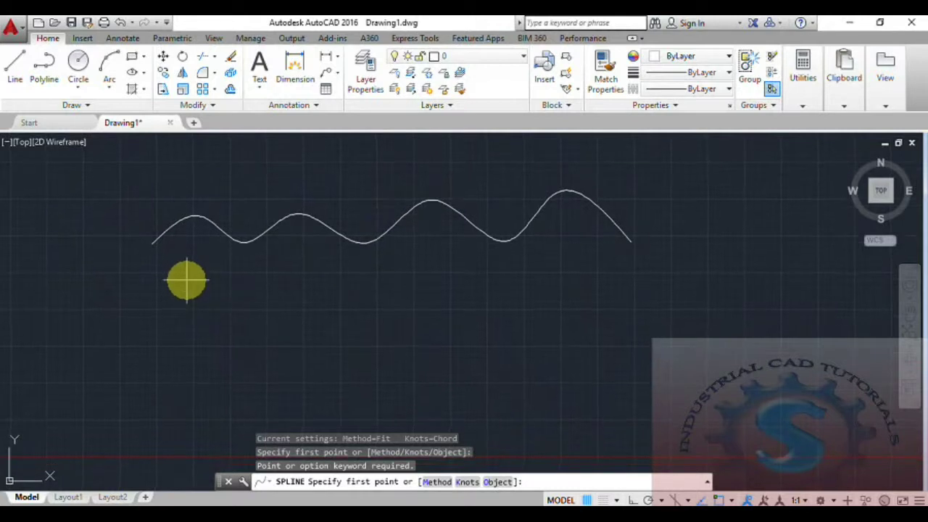
left_click(85, 105)
left_click(9, 122)
left_click(151, 297)
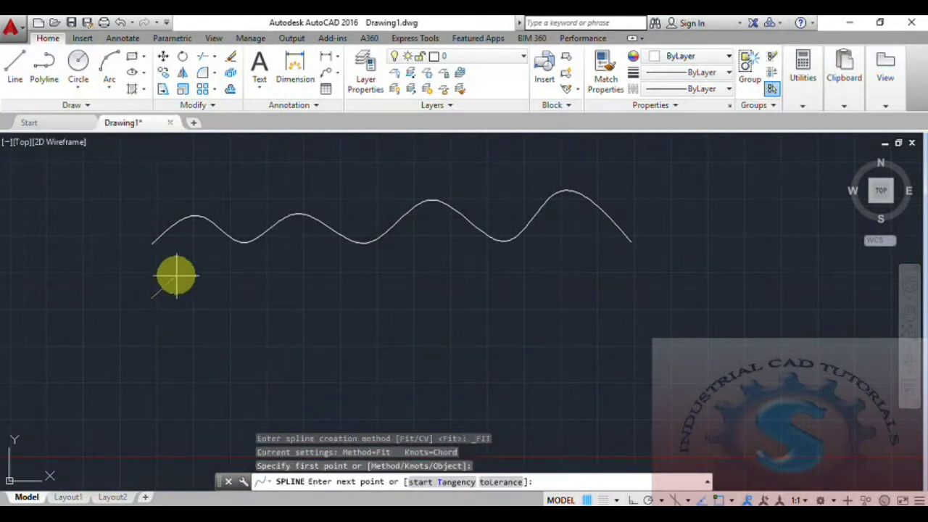
left_click(179, 273)
left_click(202, 297)
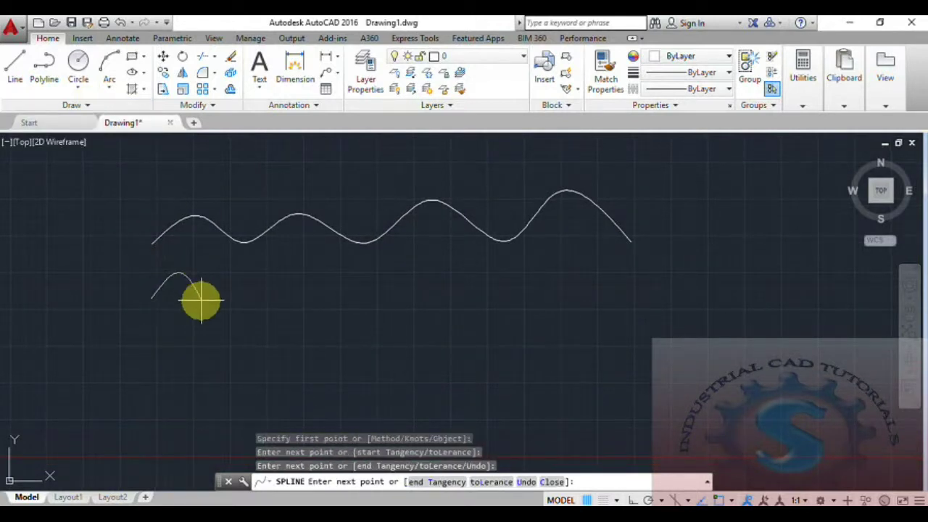
left_click(232, 274)
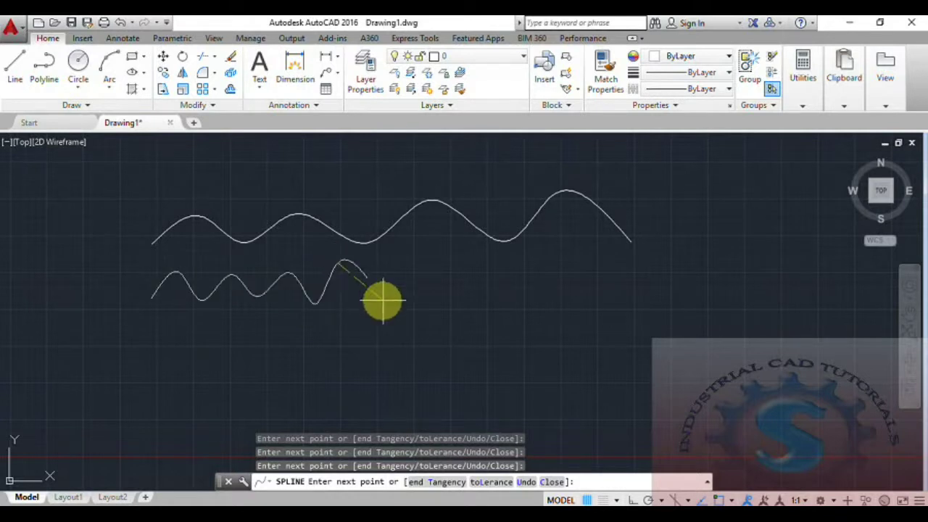
scroll(465, 283, "up", 4)
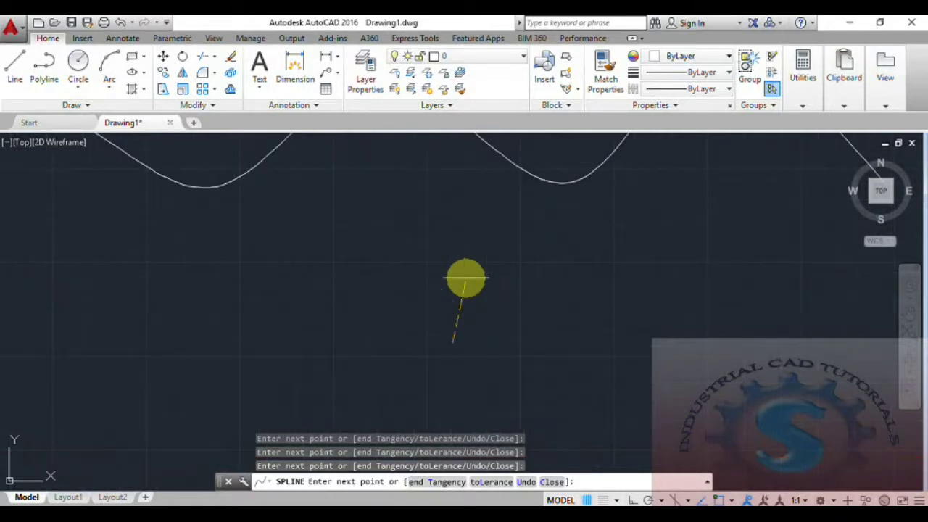
key("Return")
key("Return")
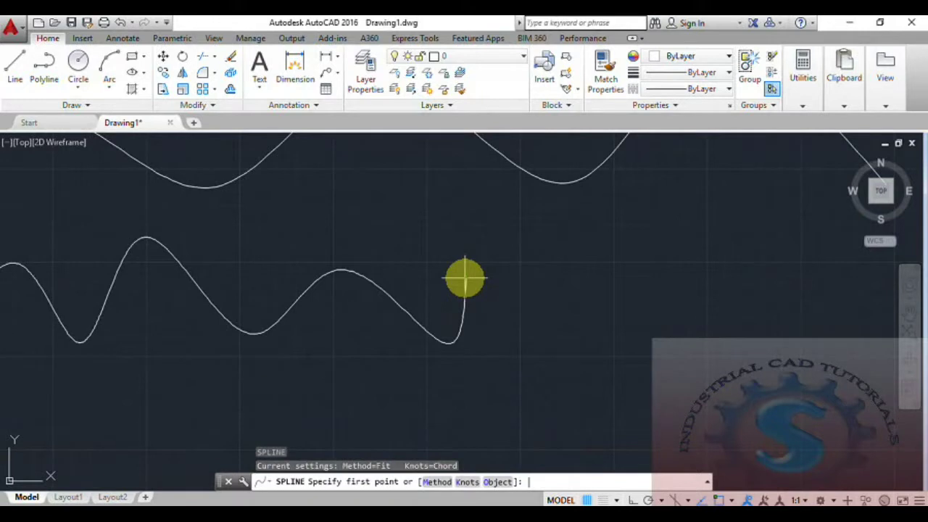
key("Return")
Step: Try to draw a third spline with the creation method set to Fit, starting beside the end of the shorter wavy spline
scroll(449, 283, "down", 3)
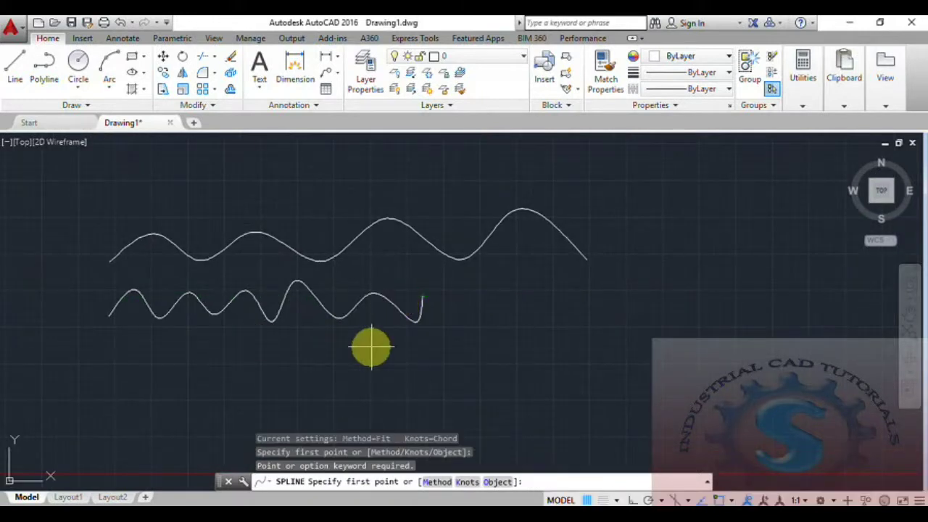
middle_click_drag(369, 346, 338, 327)
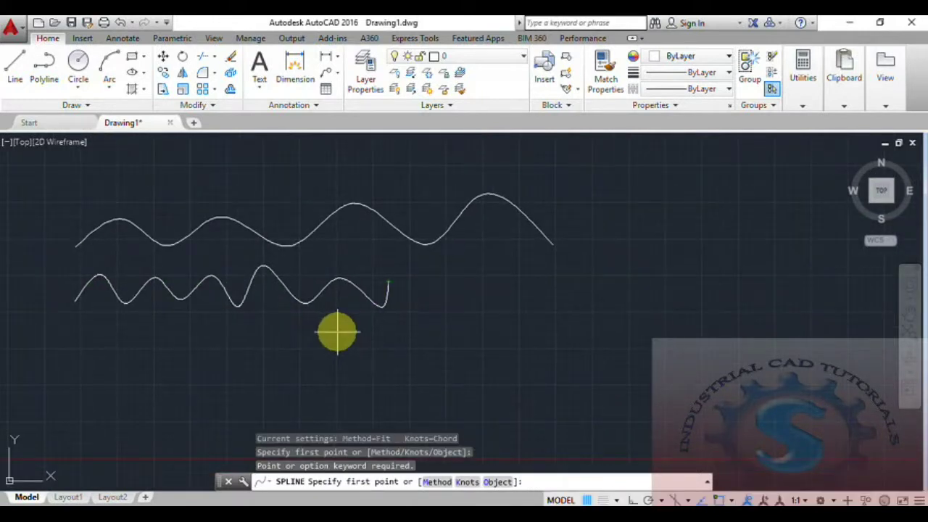
left_click(436, 482)
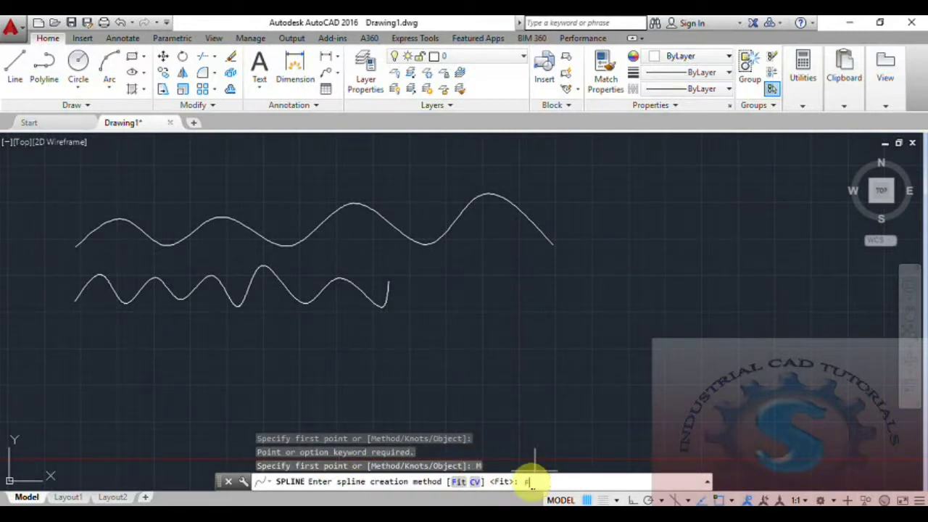
key("Return")
left_click(429, 311)
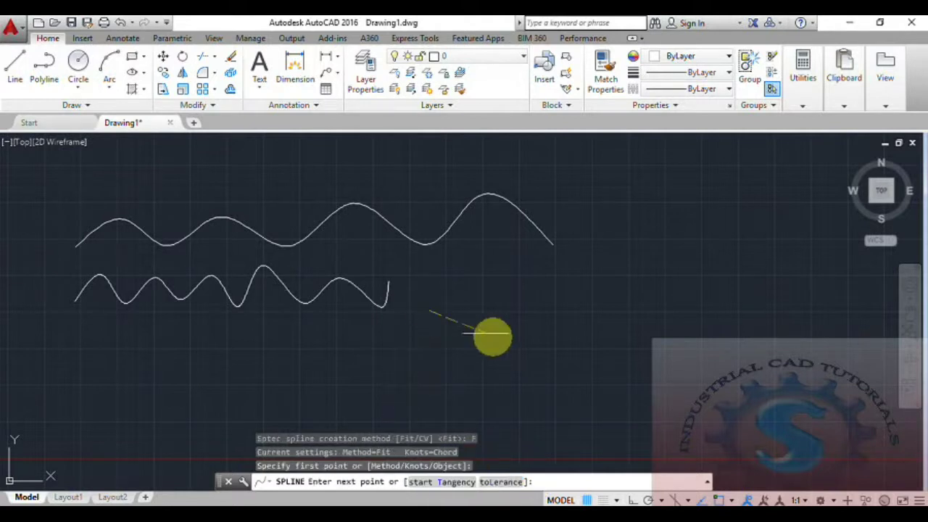
left_click(497, 344)
left_click(560, 295)
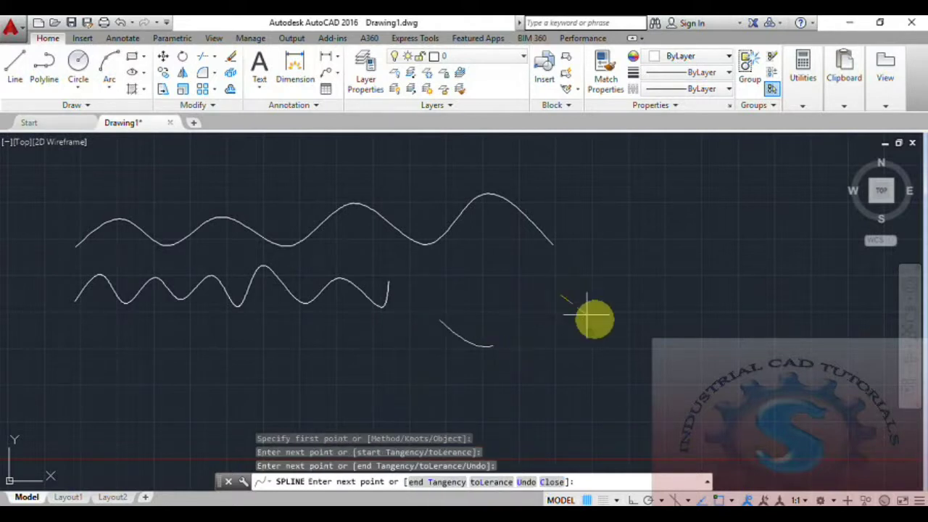
key("Escape")
key("Escape")
Step: Erase both wavy splines together
left_click(546, 367)
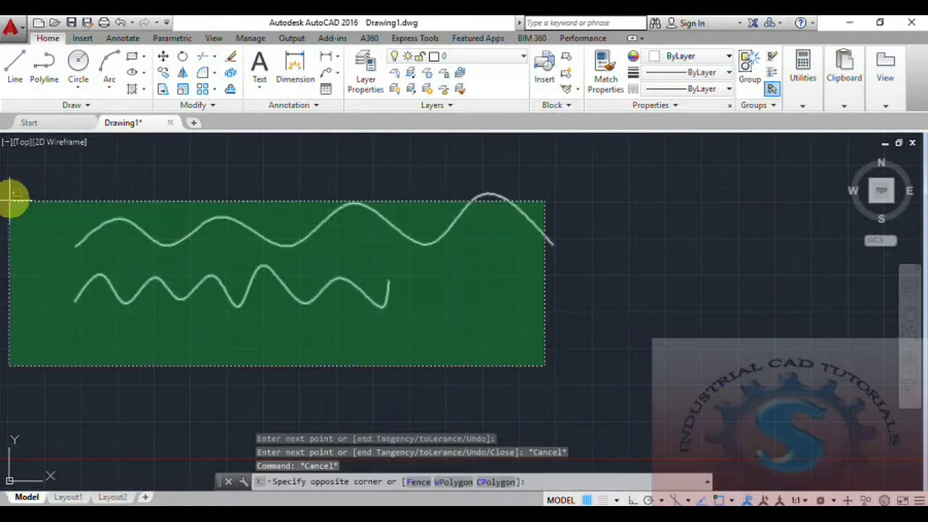
left_click(18, 195)
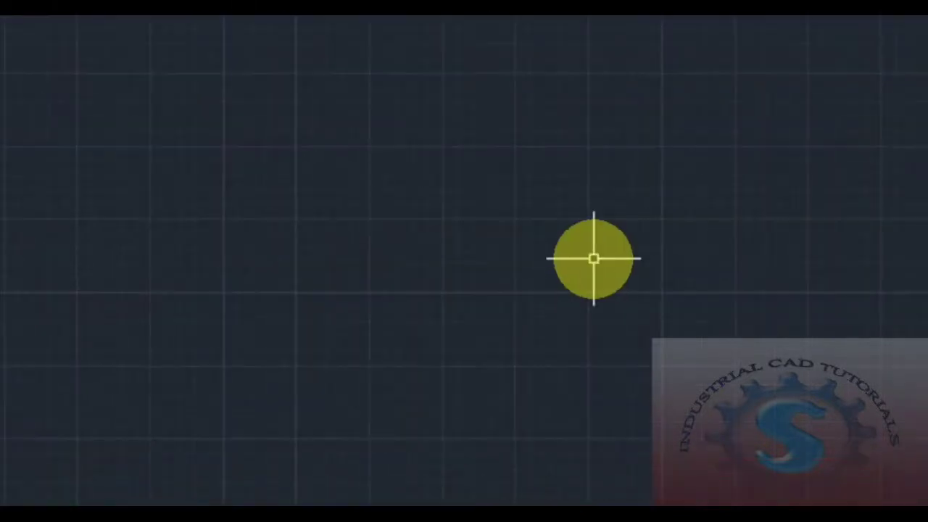
key("Delete")
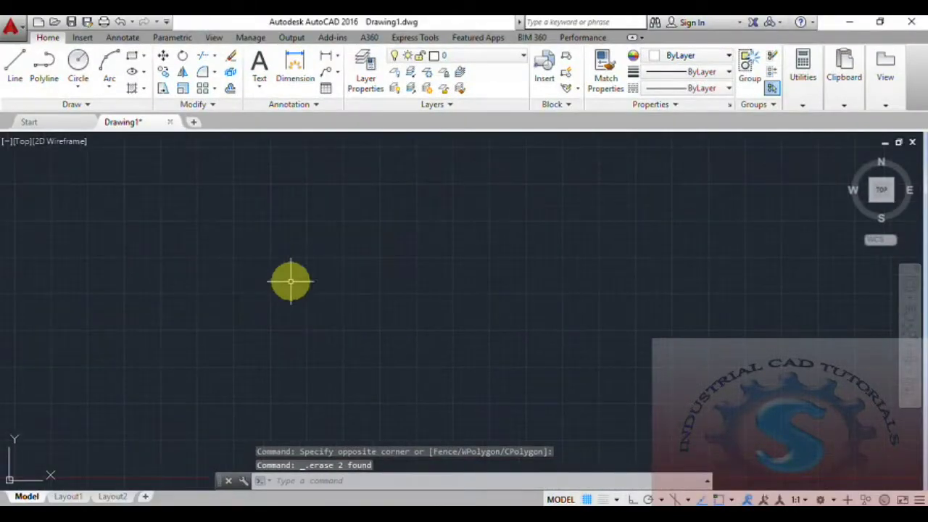
left_click(92, 105)
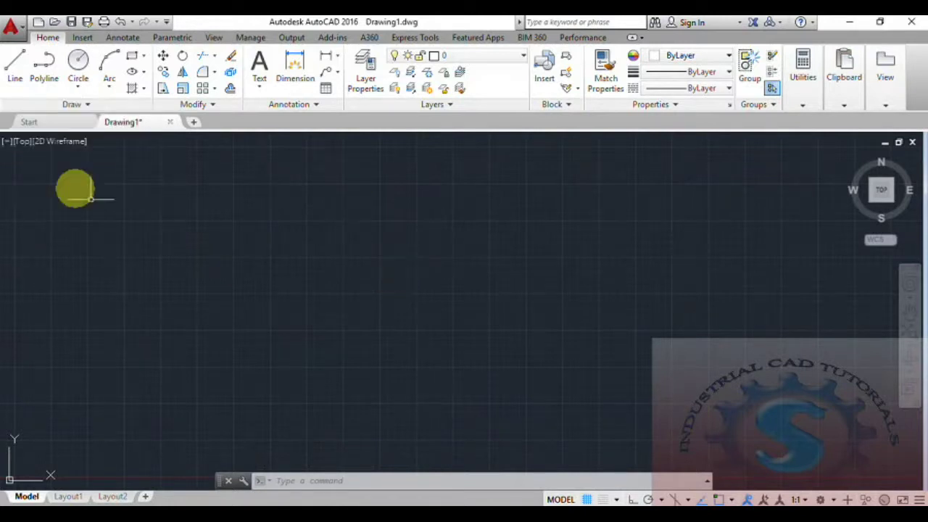
left_click(297, 480)
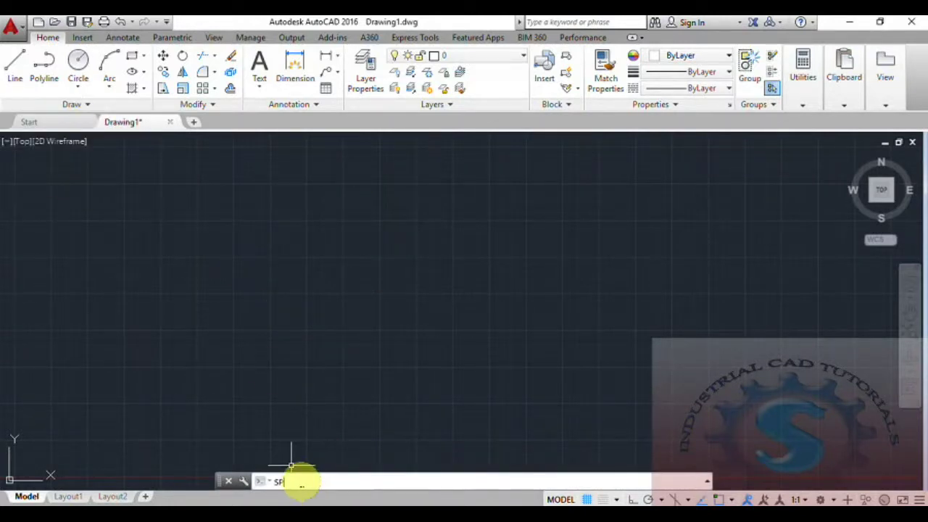
type("SPLINE")
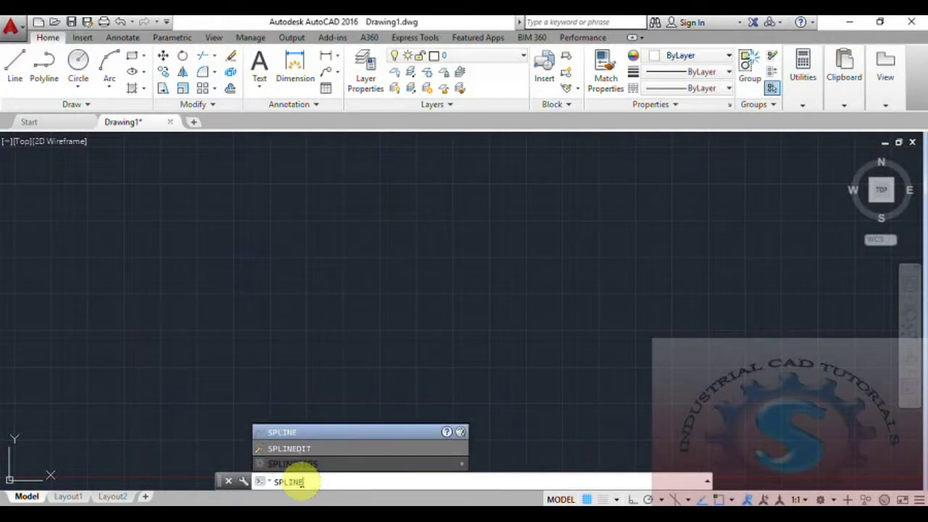
key("Return")
type("c")
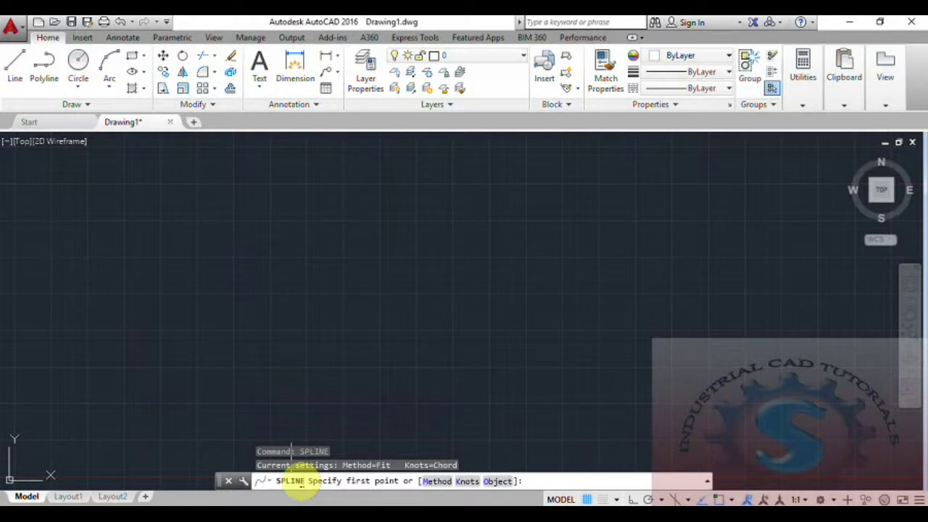
key("Escape")
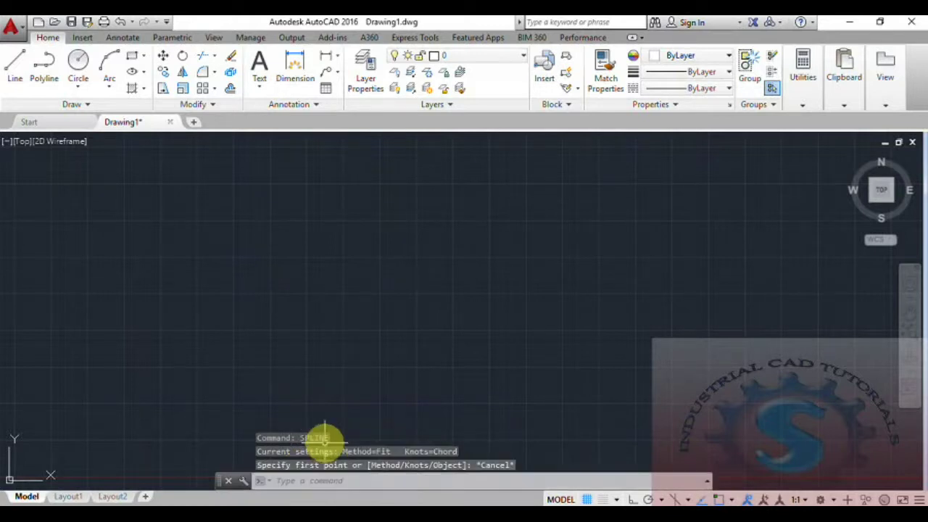
key("Escape")
key("Escape")
type("S")
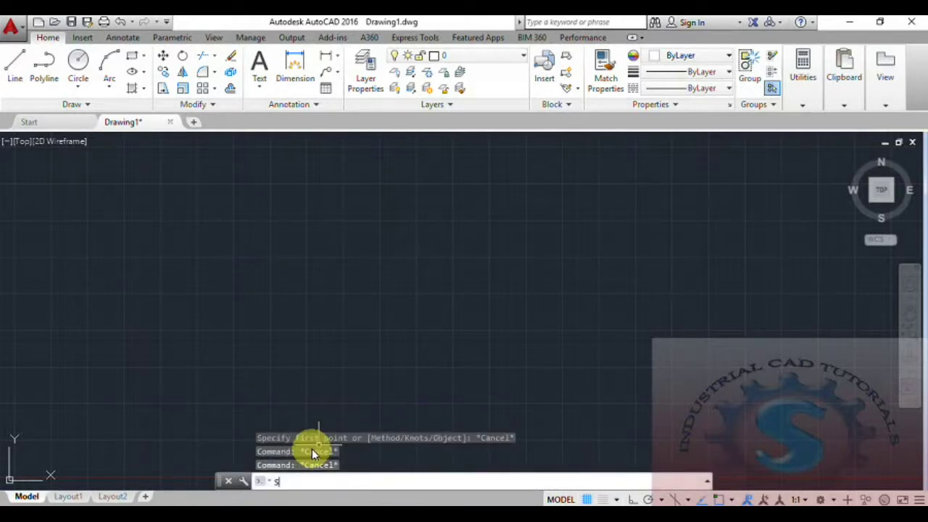
type("PLIN")
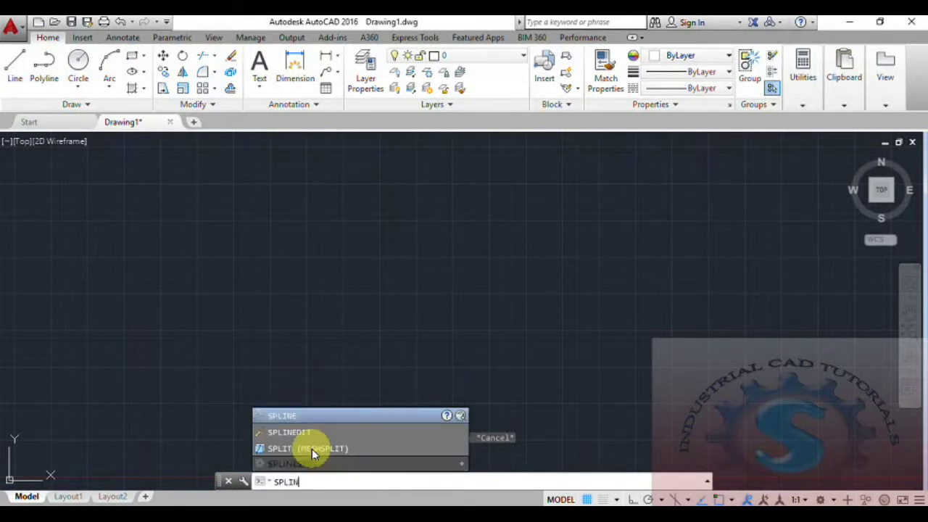
type("EC")
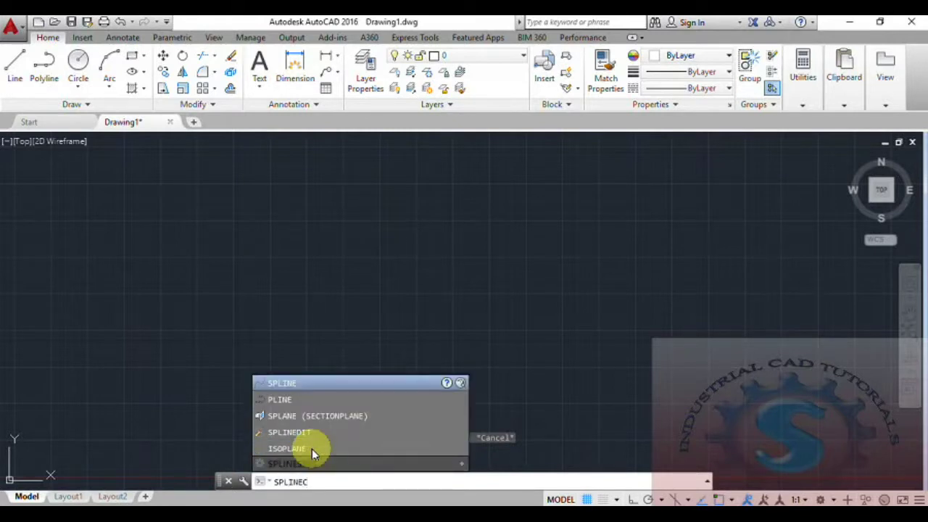
key("BackSpace")
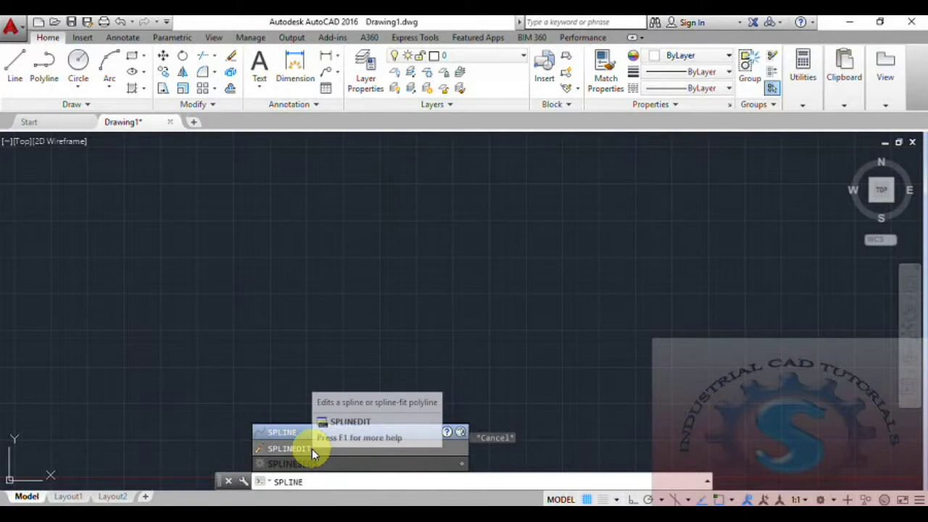
key("Return")
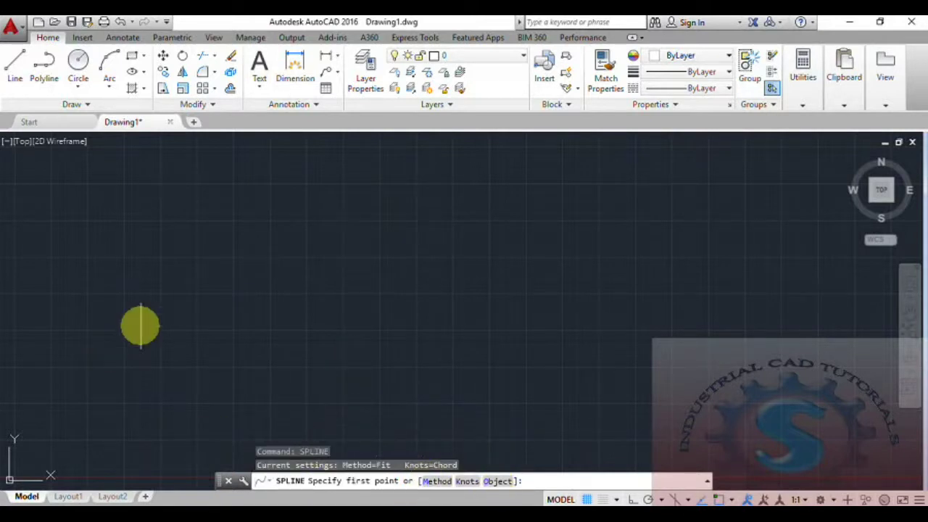
key("Escape")
key("Escape")
key("Escape")
Step: Draw a long wavy spline with the Spline CV method across the upper drawing area, placing eight control vertices alternately low and high
left_click(71, 105)
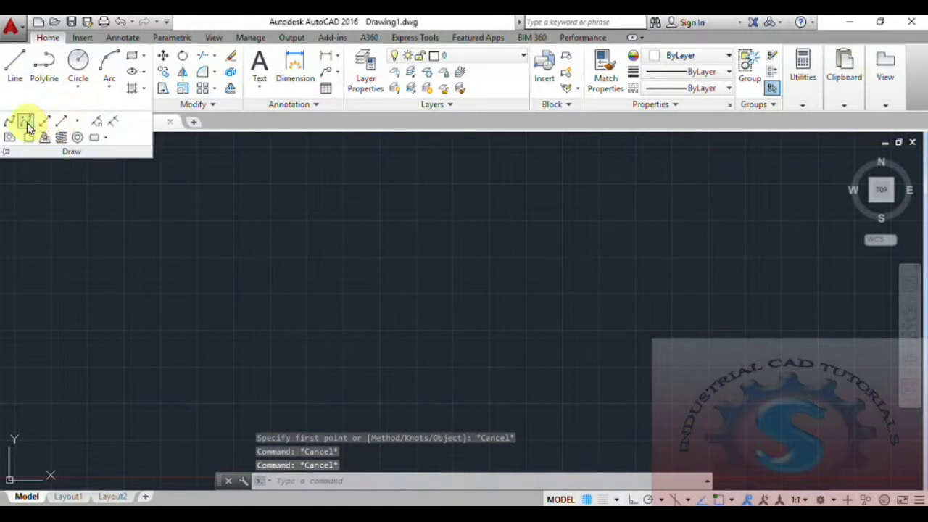
left_click(26, 124)
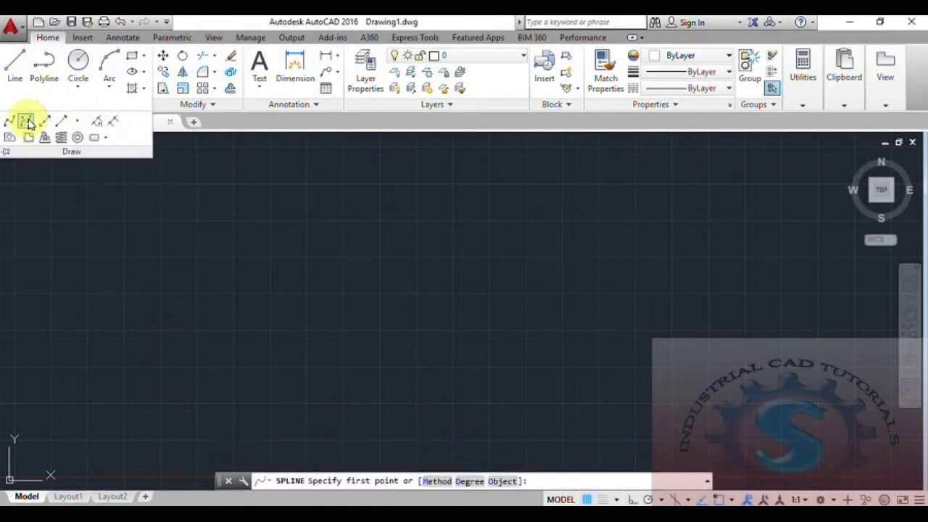
left_click(193, 273)
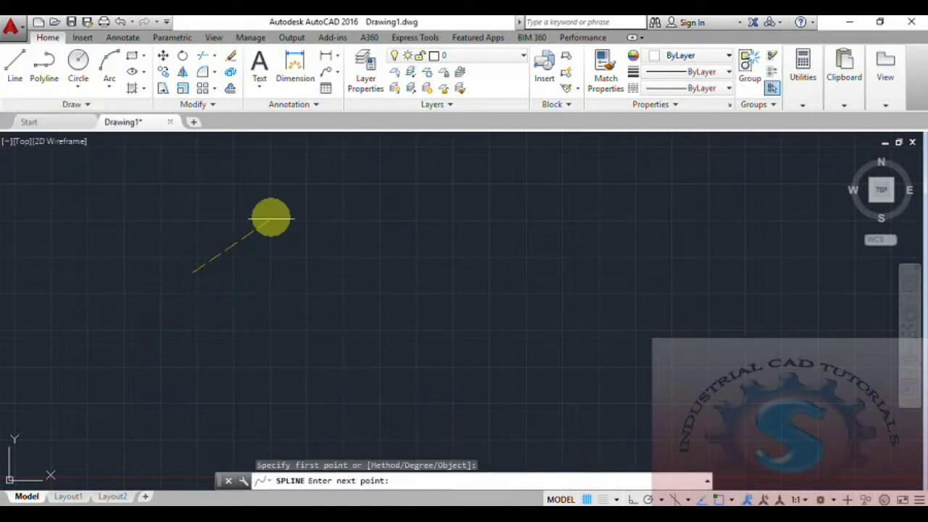
left_click(271, 217)
left_click(349, 280)
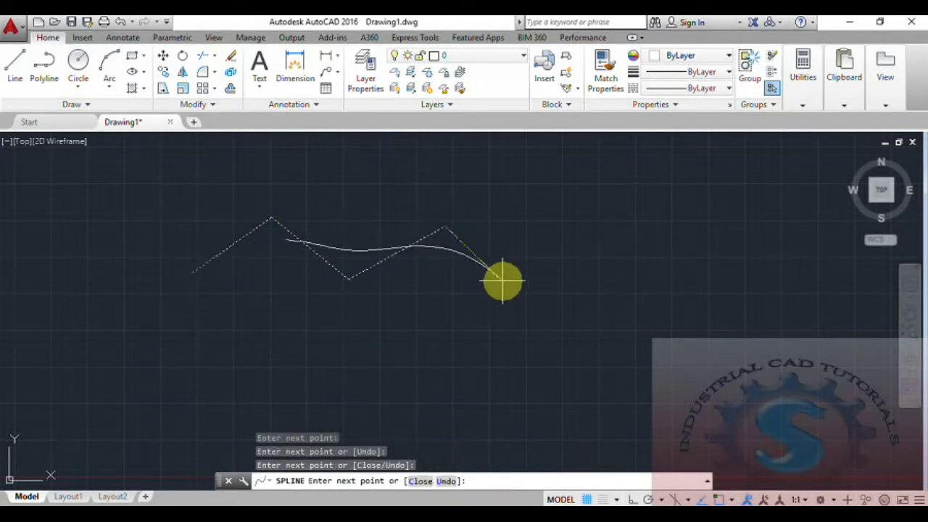
left_click(525, 286)
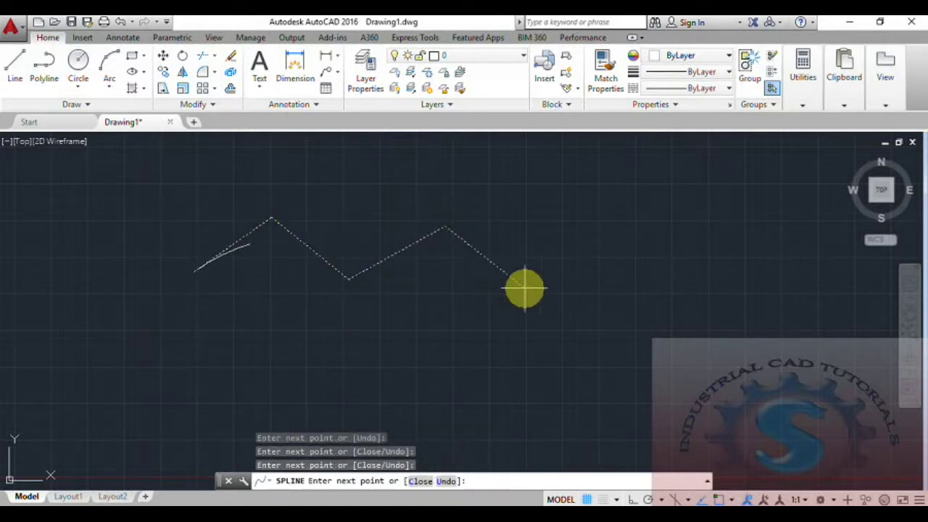
left_click(610, 226)
left_click(714, 283)
left_click(743, 211)
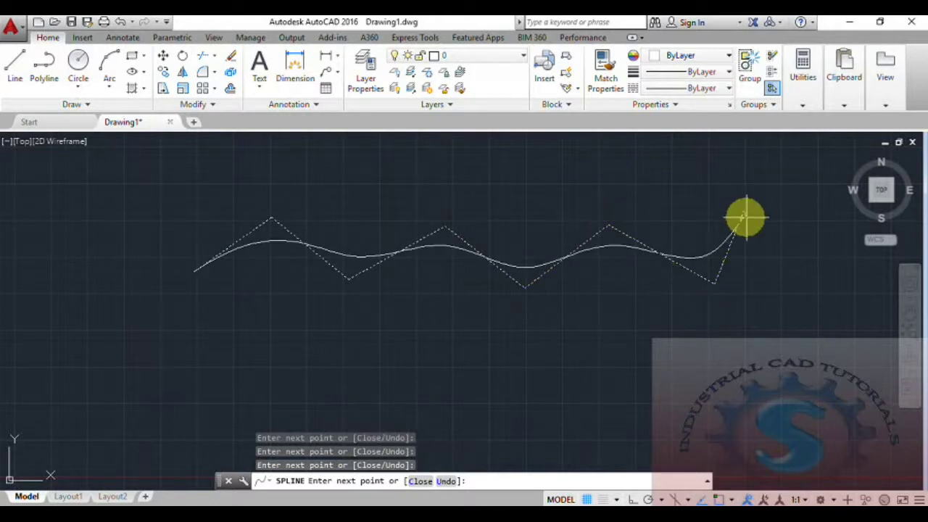
key("Return")
key("Return")
scroll(594, 324, "down", 5)
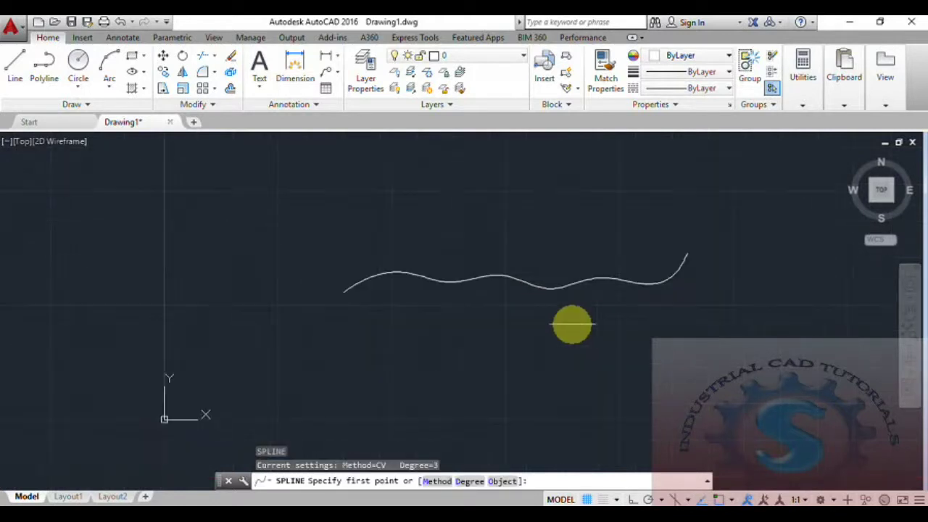
scroll(433, 297, "up", 4)
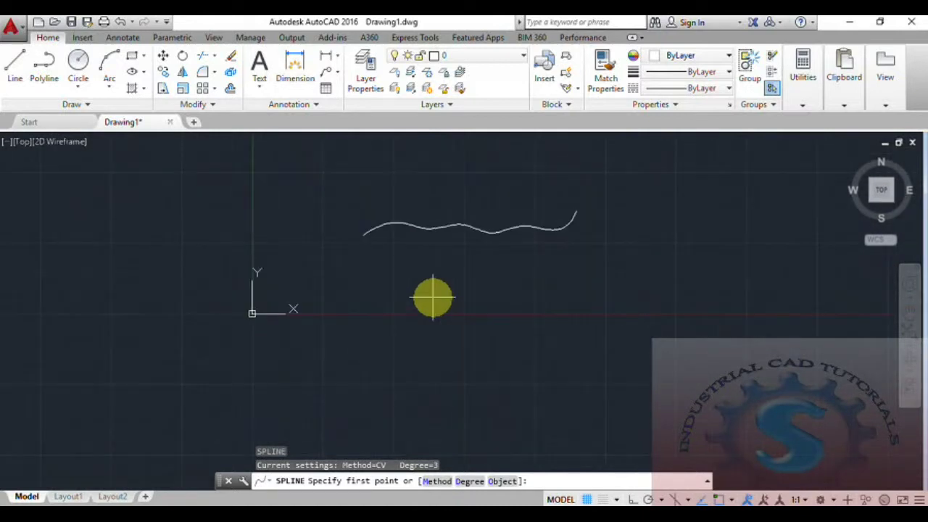
middle_click_drag(430, 323, 401, 300)
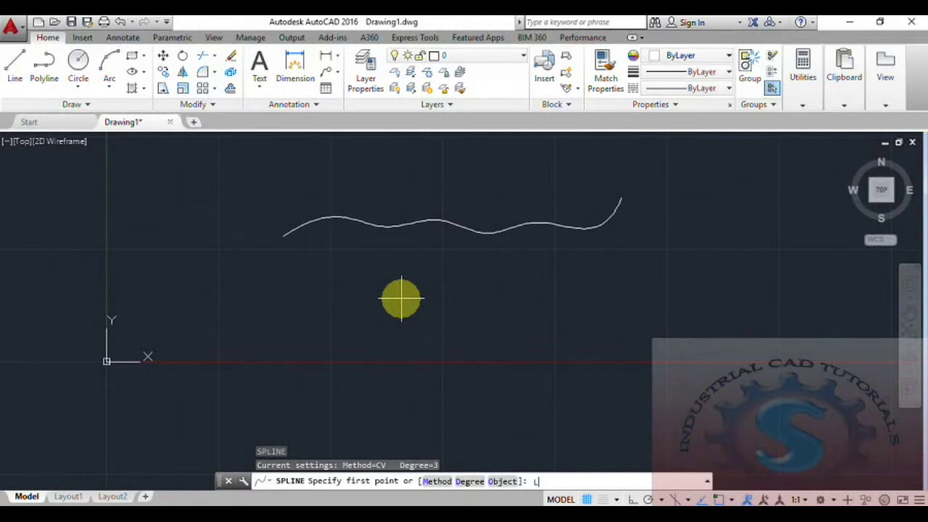
key("Return")
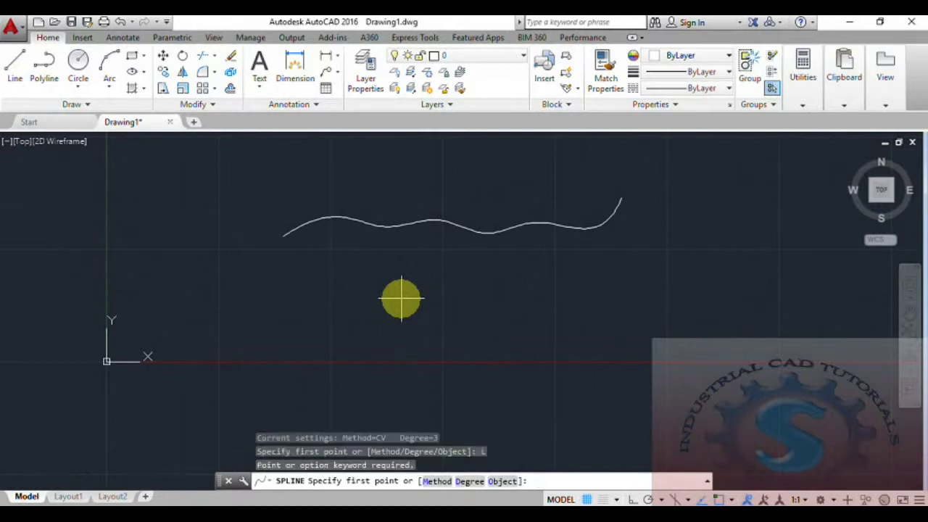
left_click(262, 325)
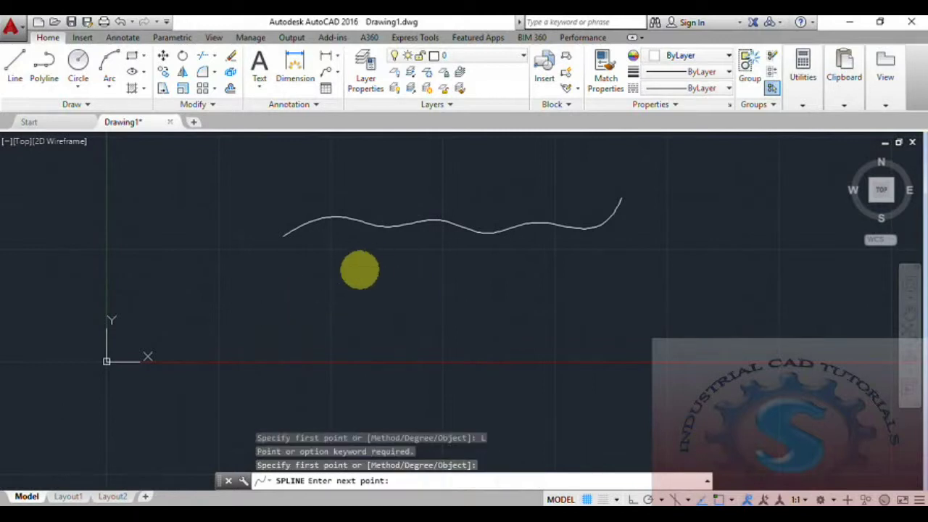
left_click(341, 274)
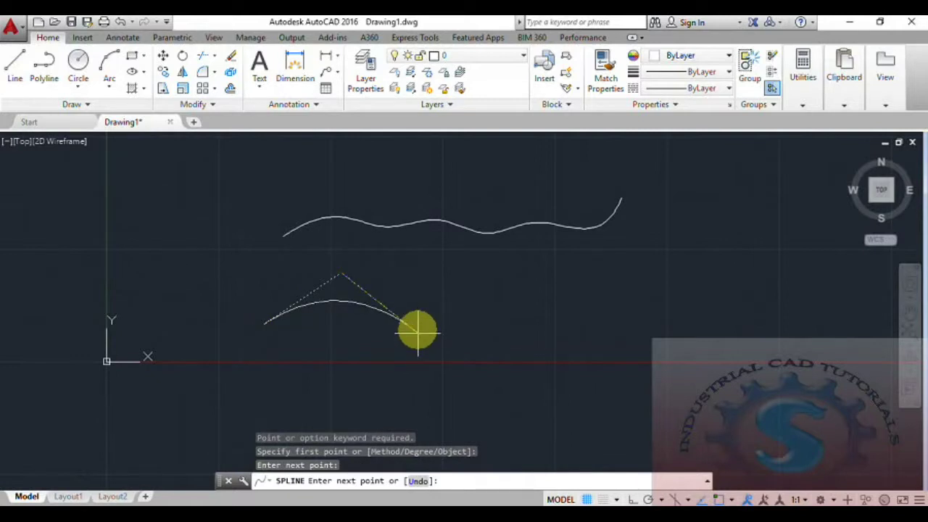
key("Escape")
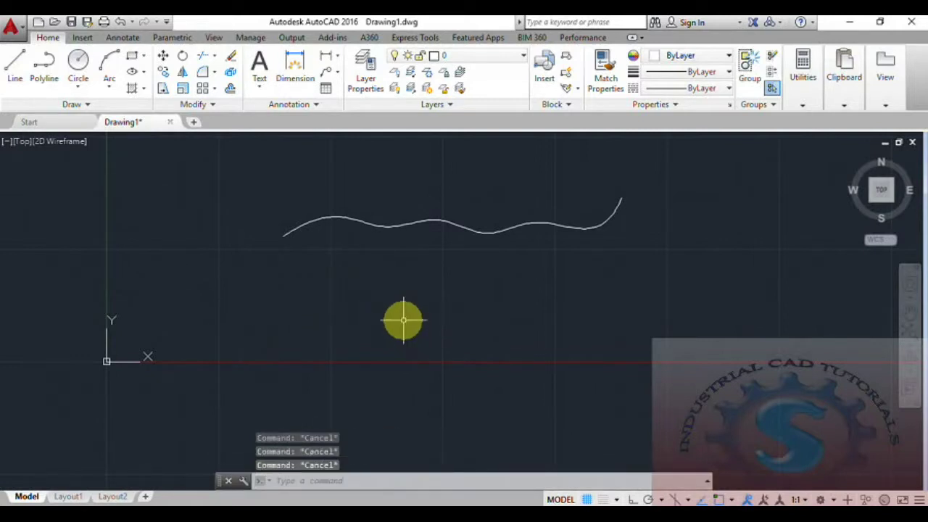
Step: Draw two sloping lines below the wavy spline that meet in a peak, forming an inverted V
type("l")
key("Return")
left_click(367, 269)
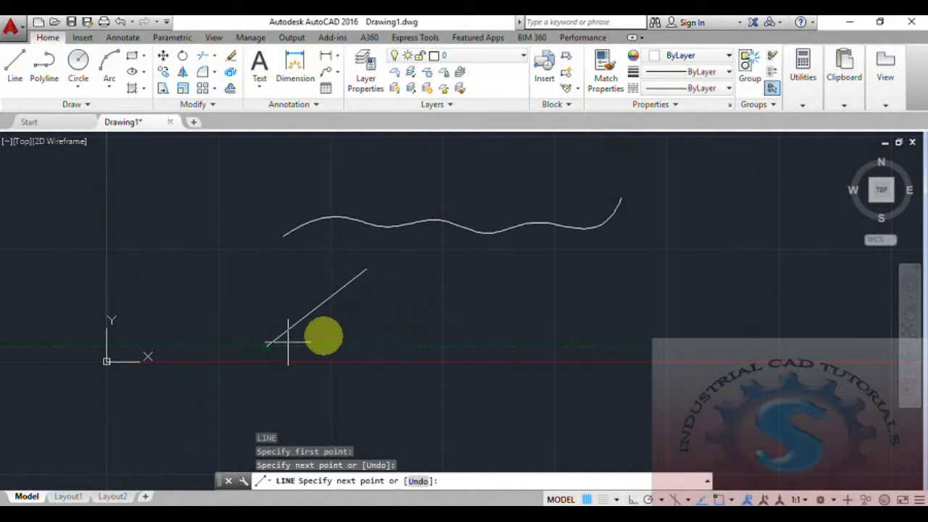
key("Escape")
key("Return")
left_click(367, 270)
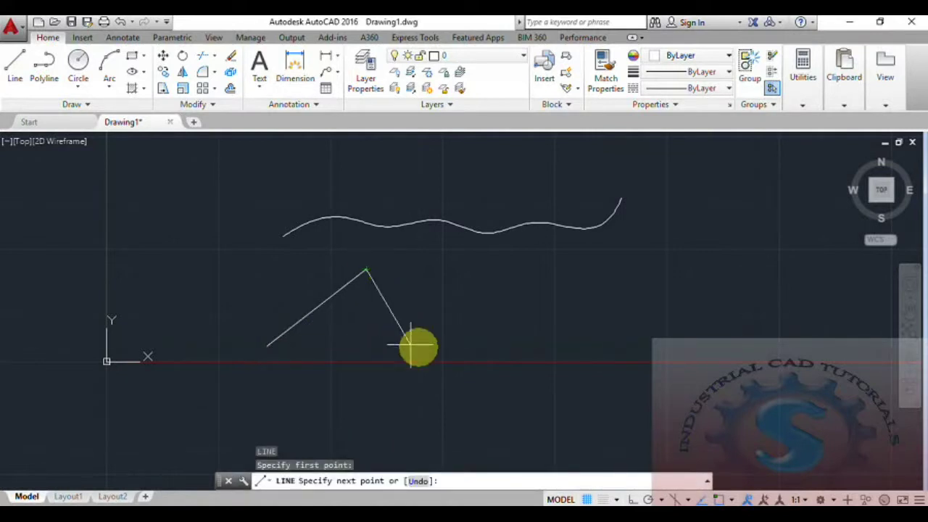
left_click(461, 341)
key("Escape")
Step: Continue the zigzag from the inverted V's free lower end with four more connected lines, adding two further peaks
middle_click_drag(490, 342, 447, 342)
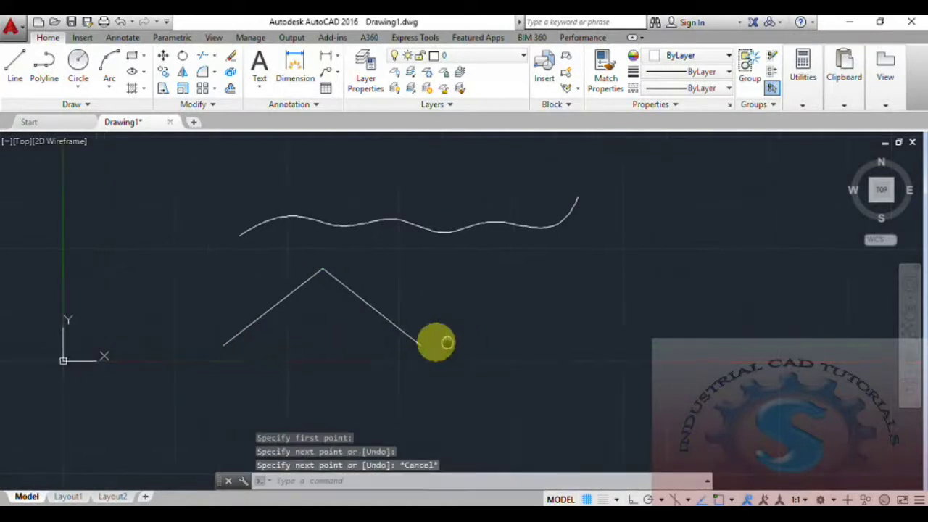
key("Return")
left_click(392, 341)
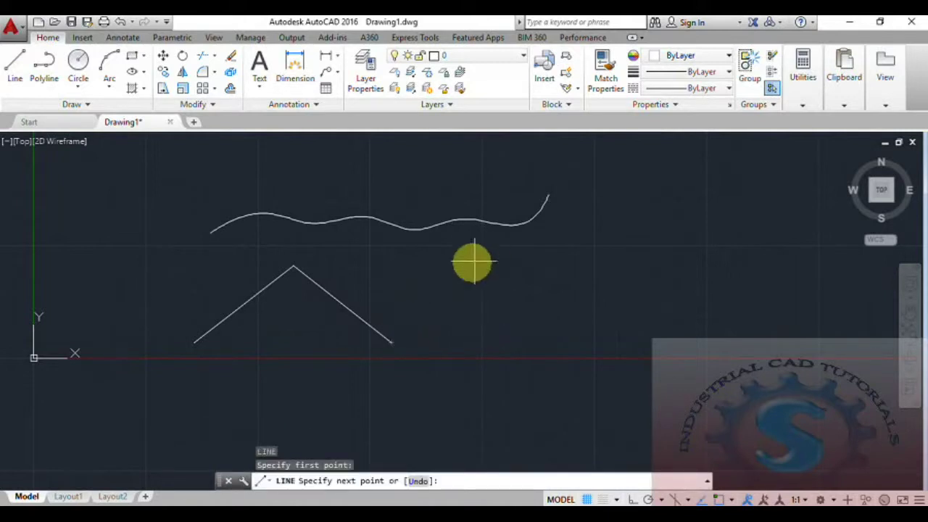
left_click(467, 272)
left_click(570, 344)
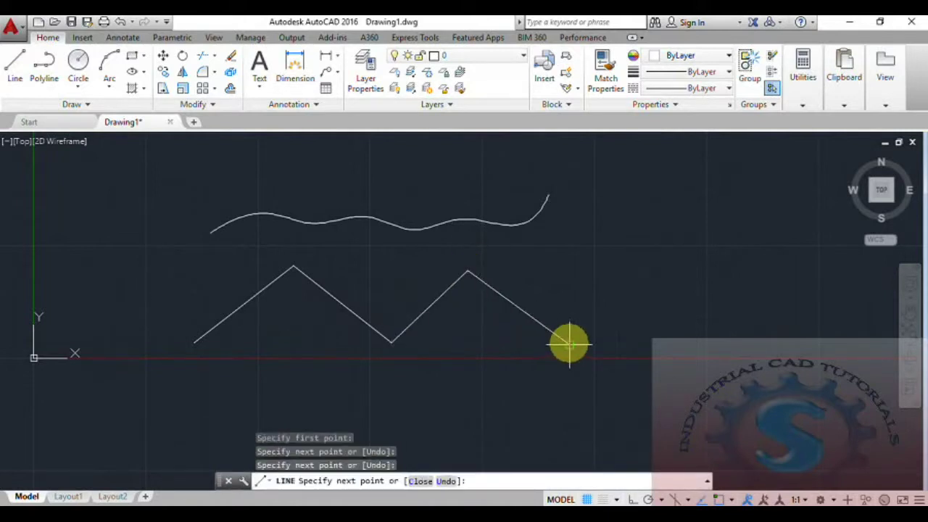
left_click(645, 260)
left_click(740, 343)
key("Escape")
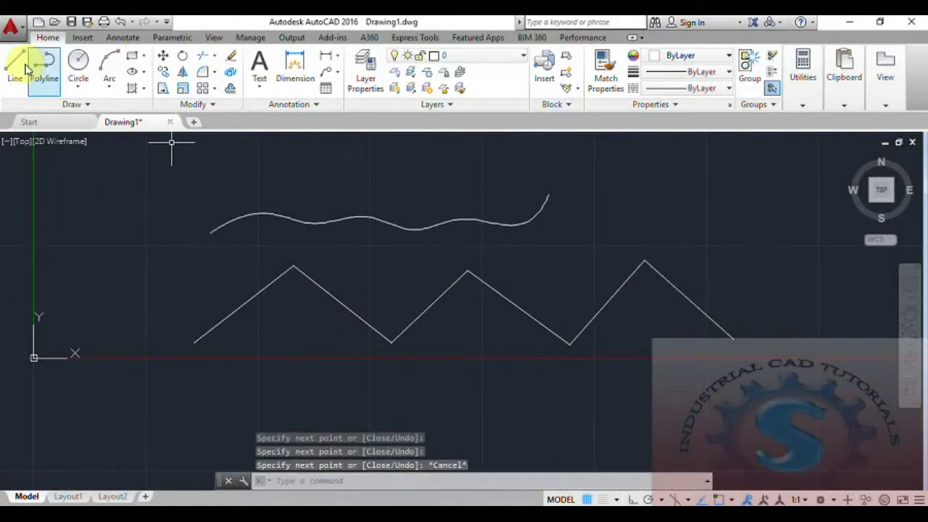
Step: Start a CV spline on the zigzag, placing control vertices on each of its endpoints in order from the start to the far end
left_click(71, 104)
left_click(25, 120)
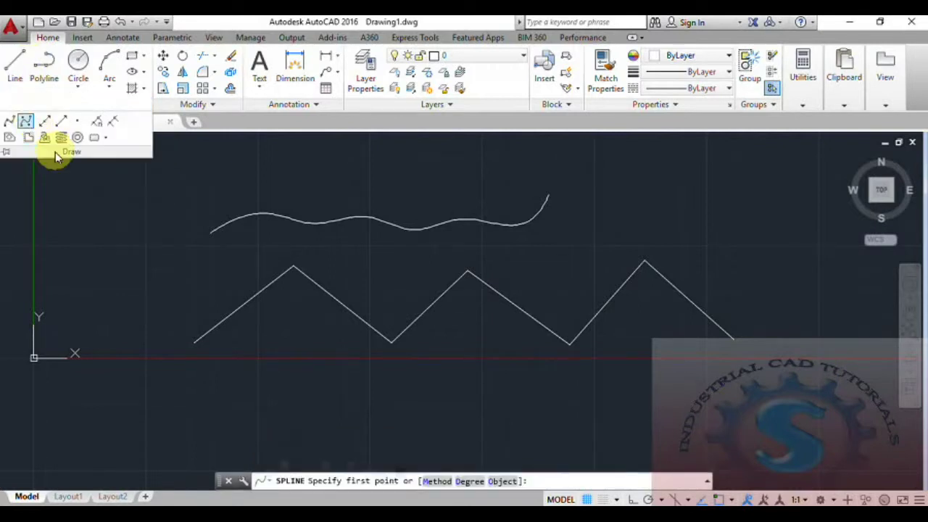
left_click(196, 343)
left_click(293, 267)
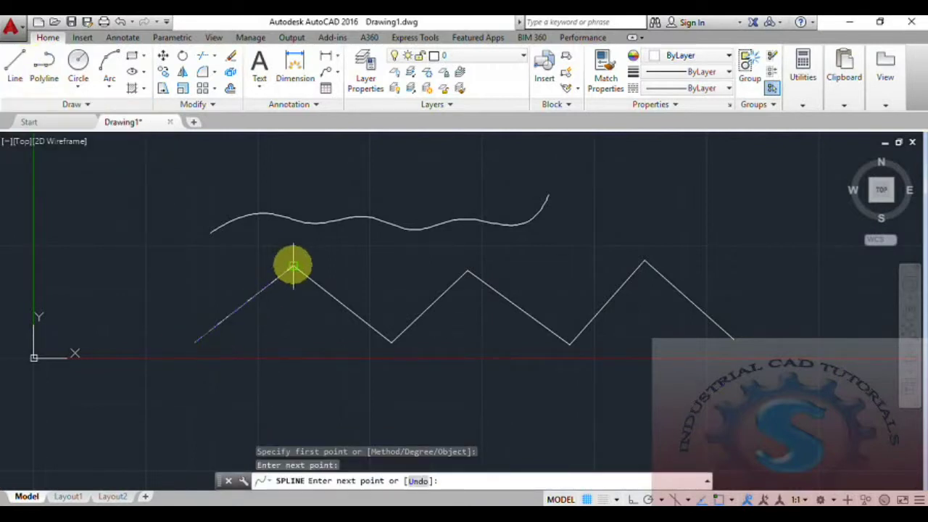
left_click(392, 341)
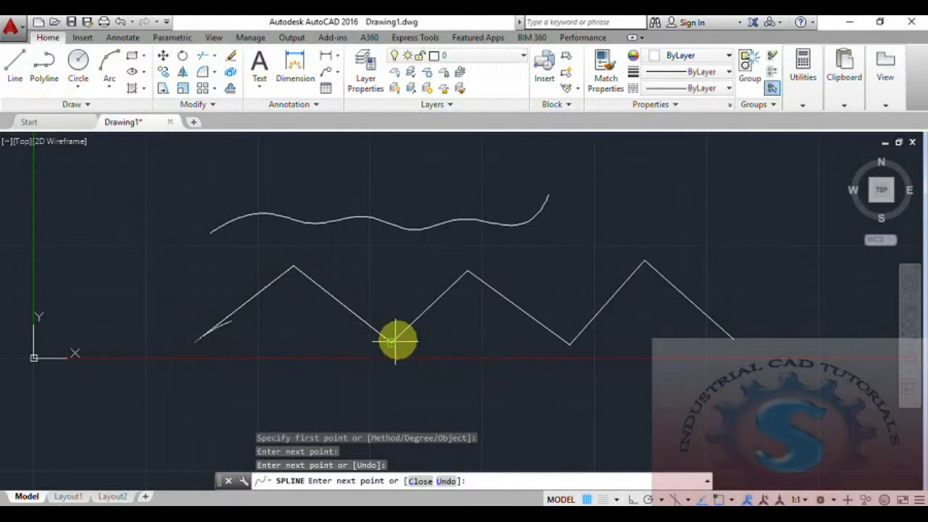
left_click(468, 271)
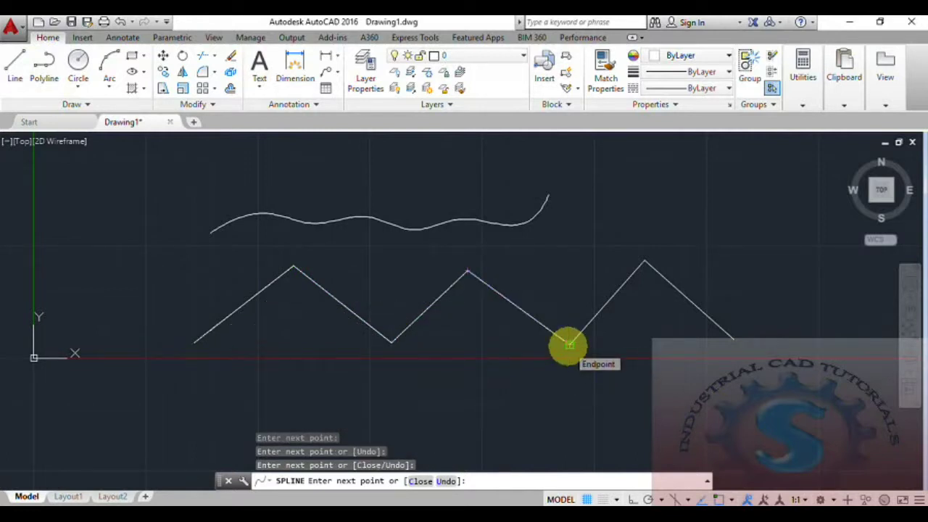
left_click(569, 345)
left_click(645, 261)
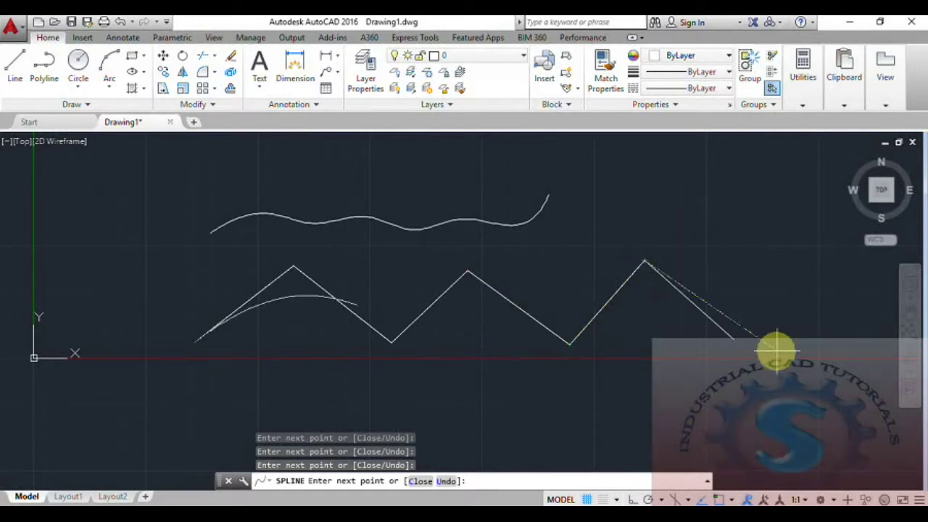
left_click(732, 339)
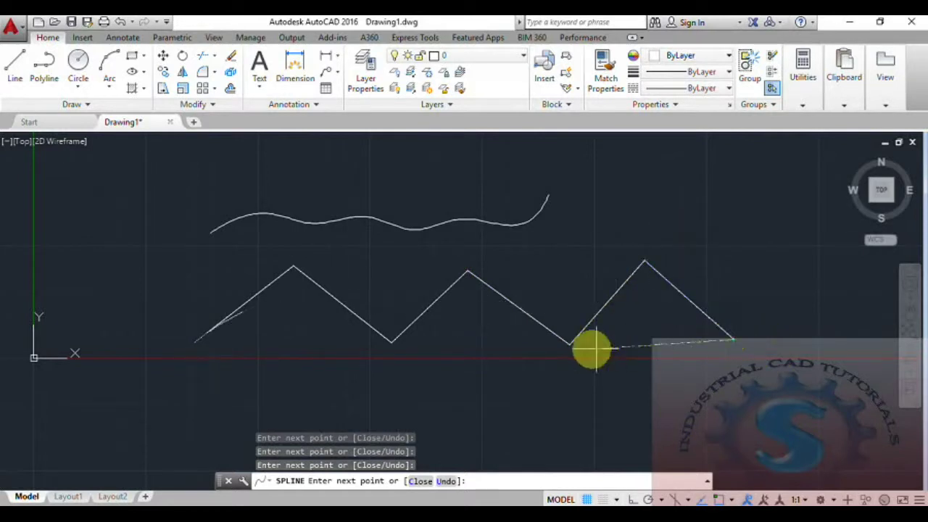
Step: Bring the CV spline back via the zigzag's second valley and middle peak to its starting point, and finish it
left_click(569, 344)
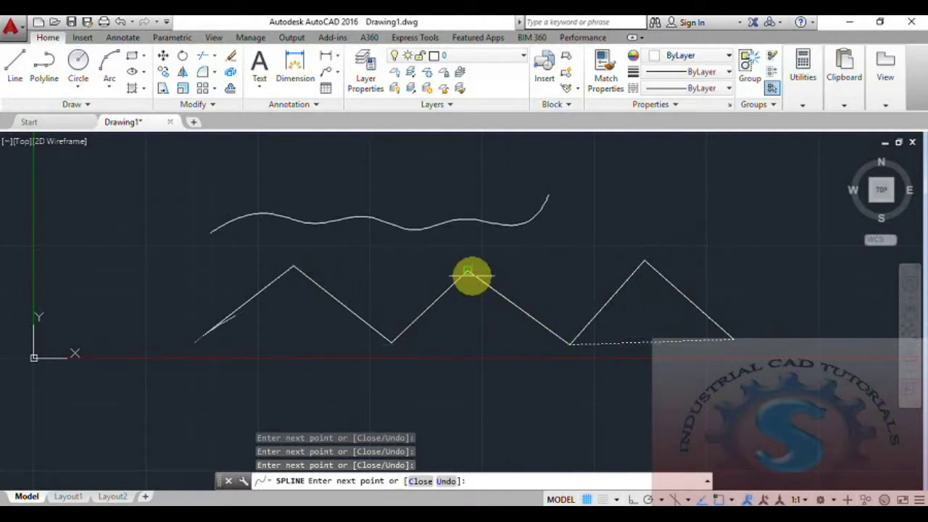
left_click(470, 274)
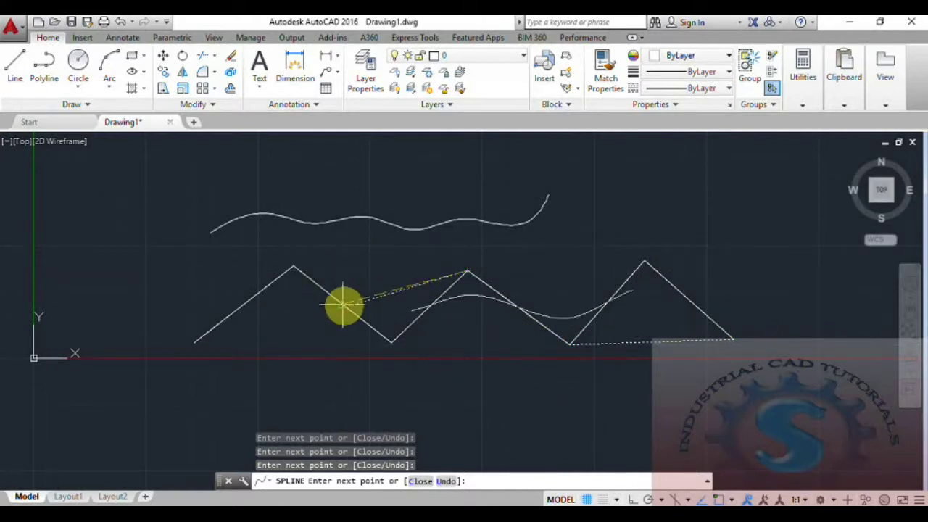
left_click(194, 341)
key("Return")
key("Return")
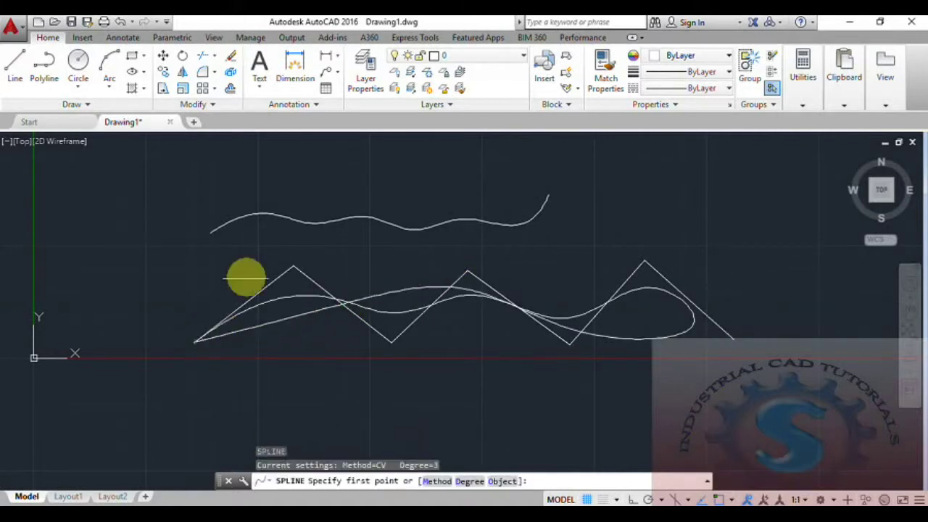
left_click(306, 274)
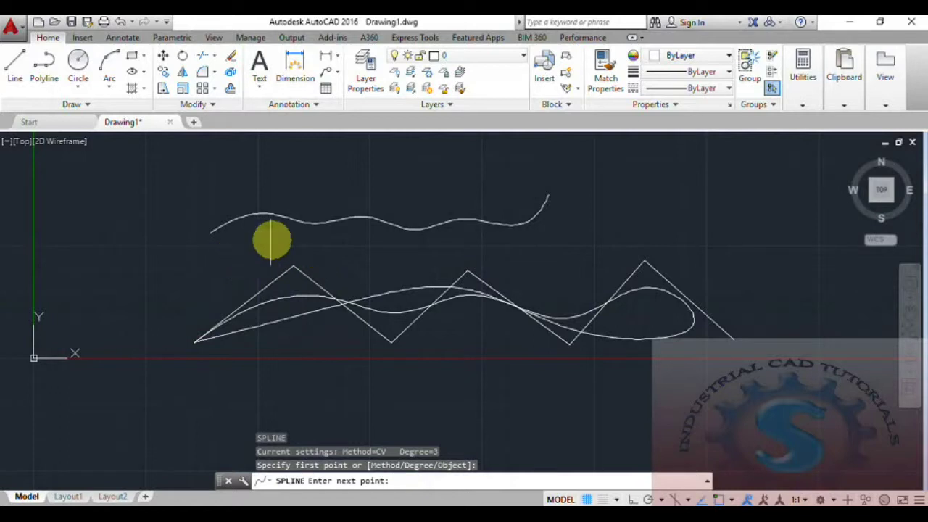
key("Escape")
key("Escape")
Step: Erase the zigzag's first and second peaks by deleting their four sloping lines, keeping the CV spline
left_click(360, 266)
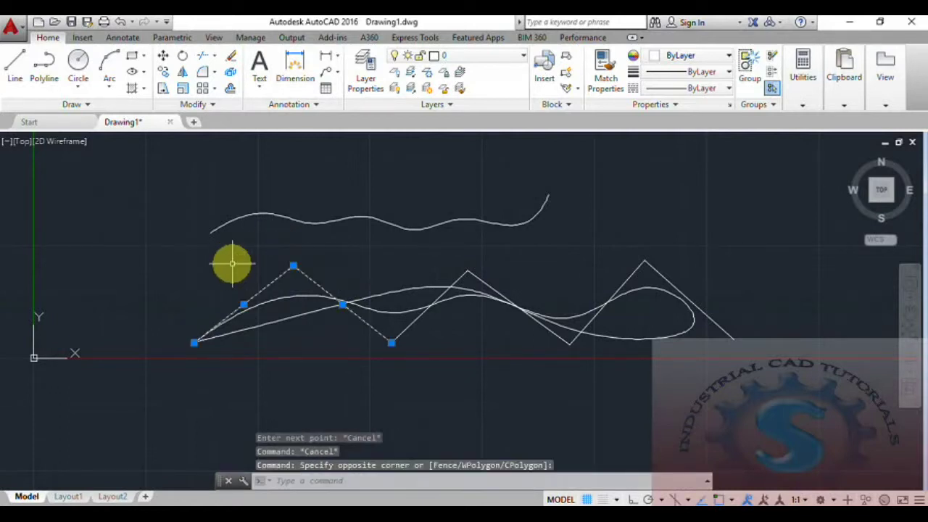
key("Delete")
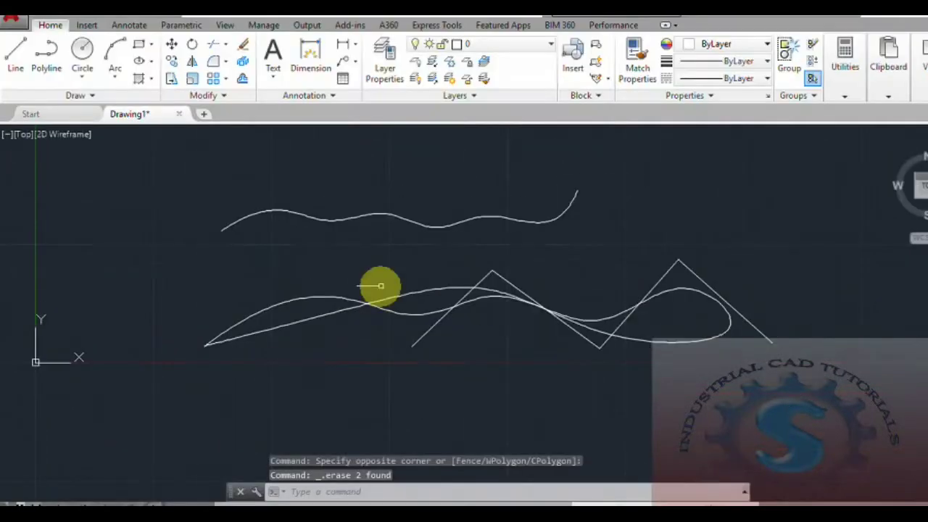
left_click(411, 324)
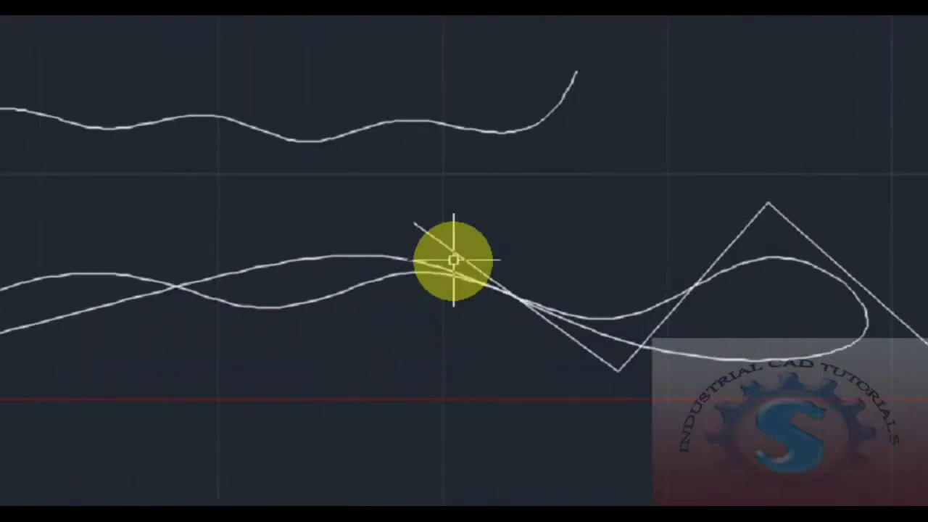
key("Delete")
left_click(487, 286)
key("Delete")
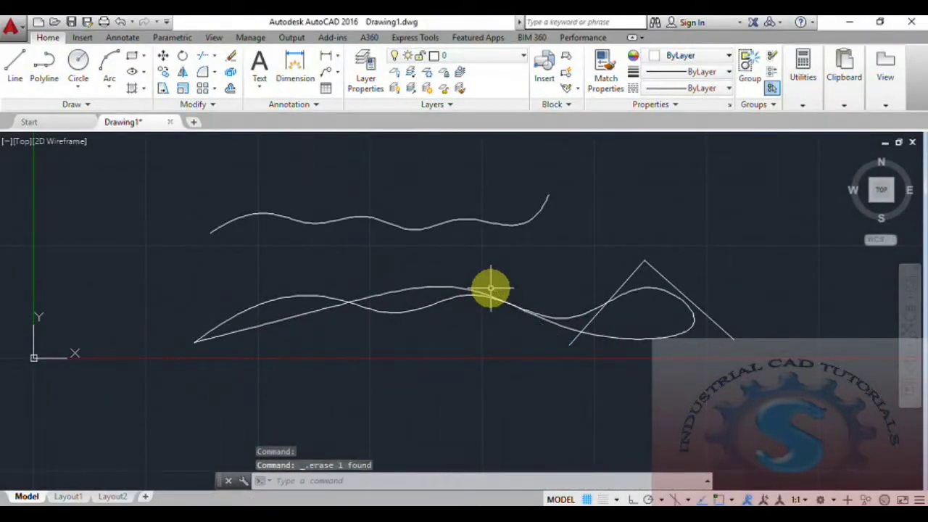
Step: Erase the two sloping lines that form the zigzag's last peak
left_click(613, 296)
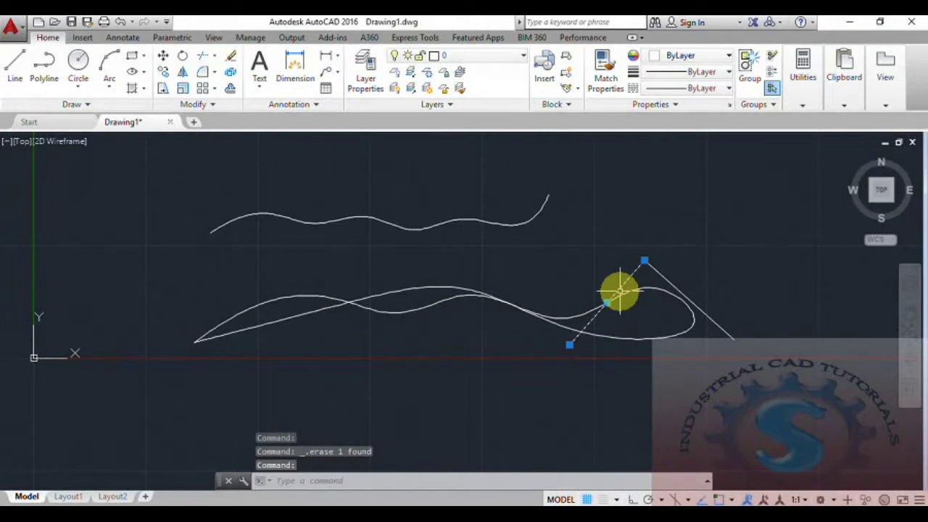
key("Delete")
left_click(662, 277)
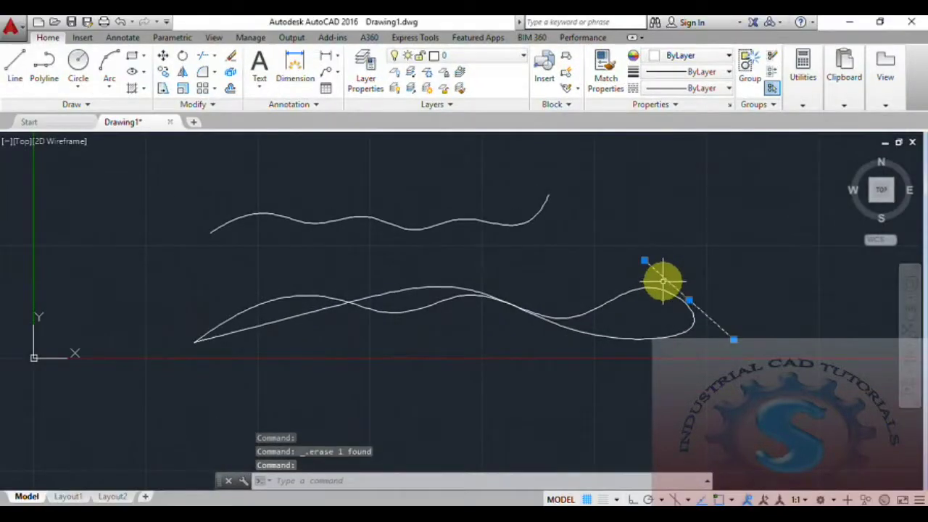
key("Delete")
Step: Select the wavy spline and the CV spline together with a crossing window and erase them
scroll(464, 341, "down", 3)
scroll(457, 348, "up", 3)
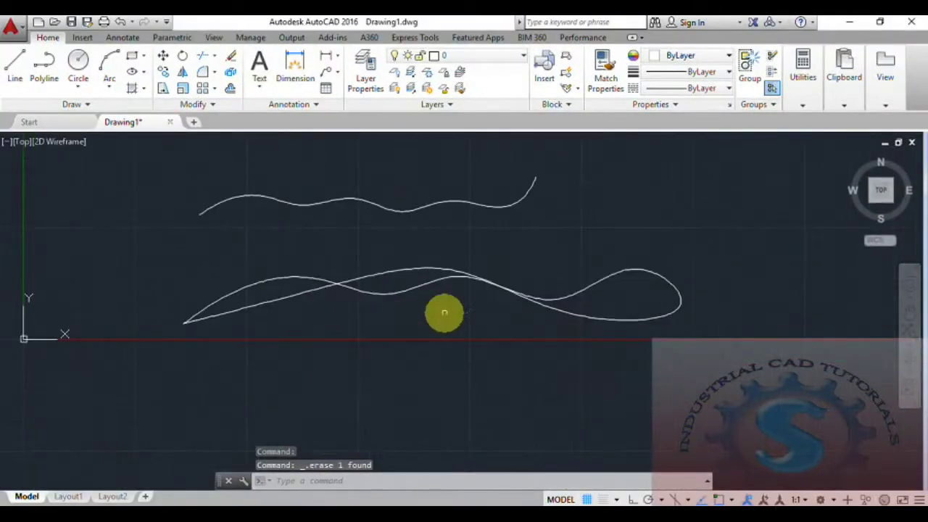
middle_click_drag(440, 314, 430, 321)
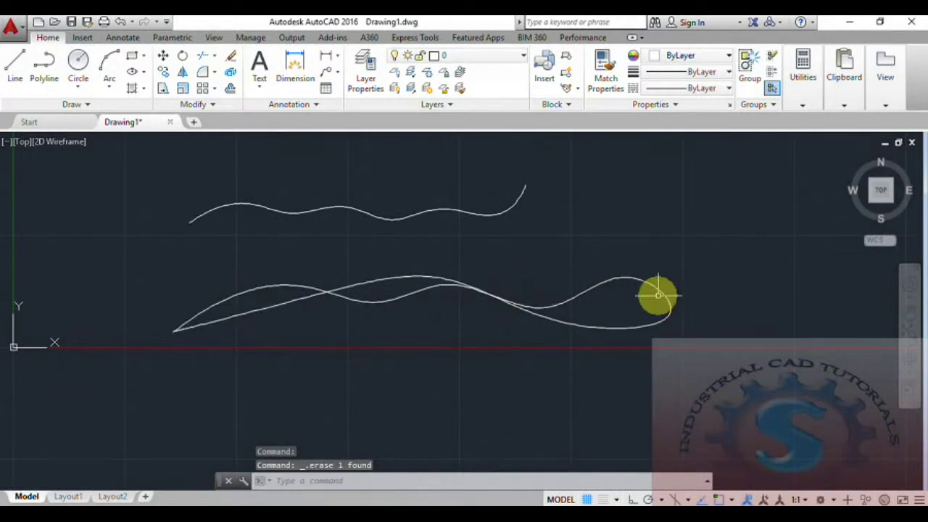
middle_click_drag(334, 286, 355, 303)
left_click(716, 383)
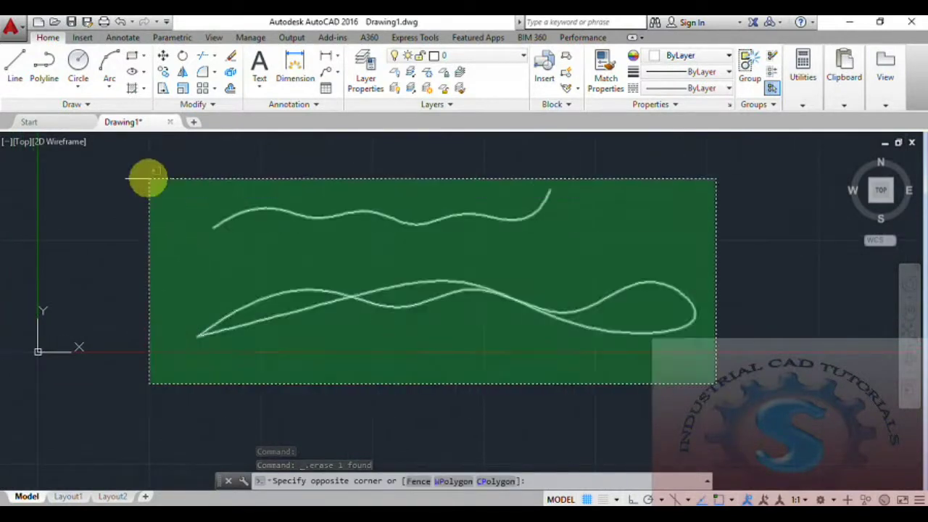
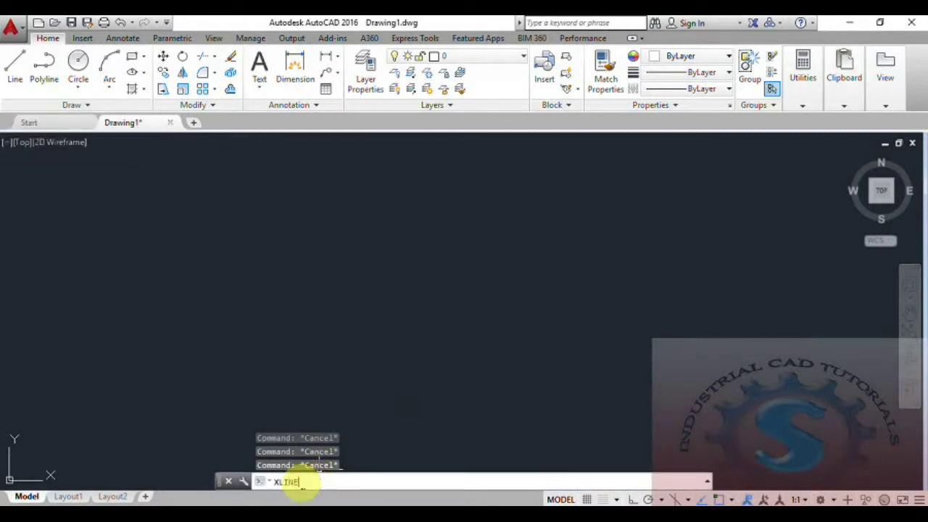
Step: Draw five construction lines at different angles through one common point with the XLINE command, and end the command
key("Return")
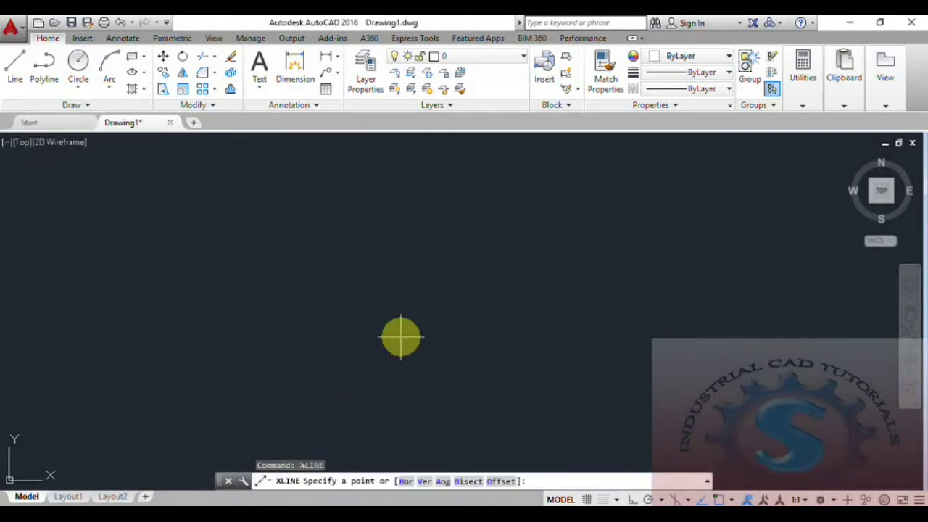
left_click(398, 312)
left_click(500, 249)
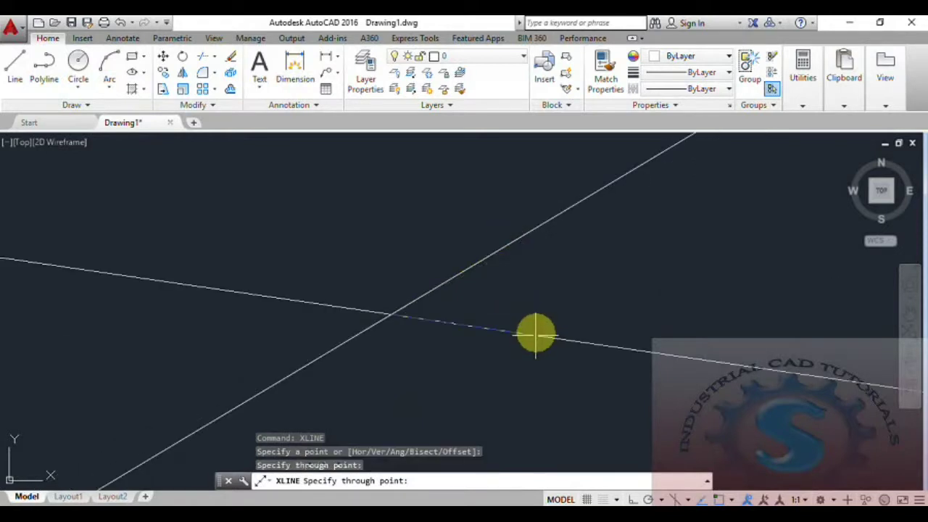
left_click(543, 328)
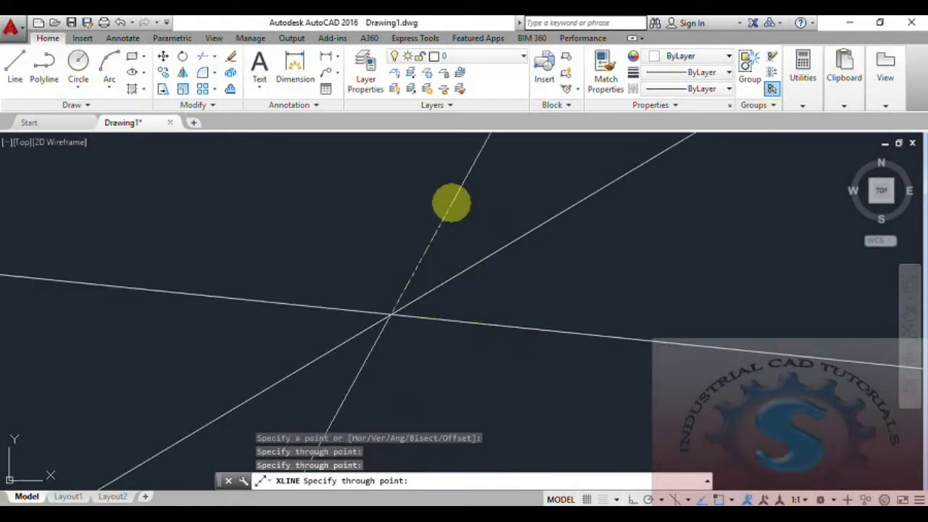
left_click(451, 203)
left_click(538, 412)
left_click(632, 247)
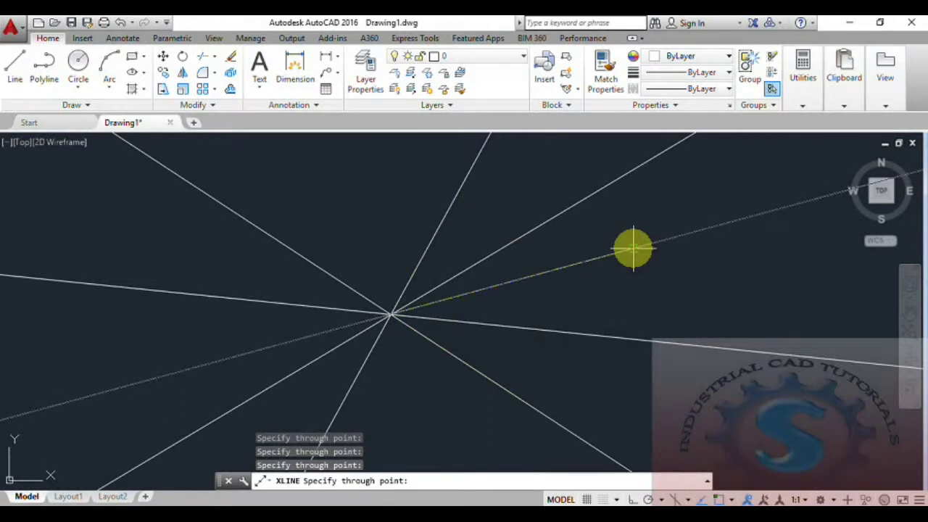
scroll(624, 269, "down", 3)
key("Escape")
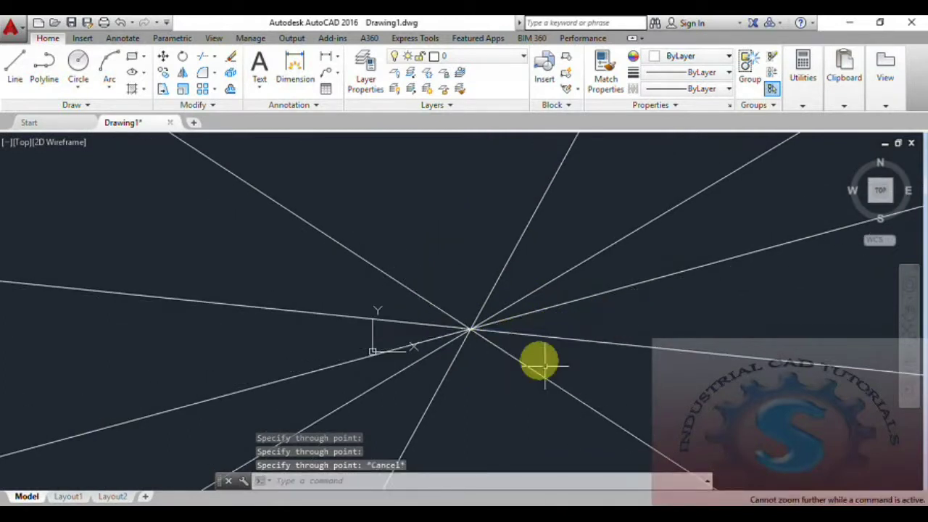
scroll(510, 342, "down", 5)
middle_click_drag(551, 359, 470, 349)
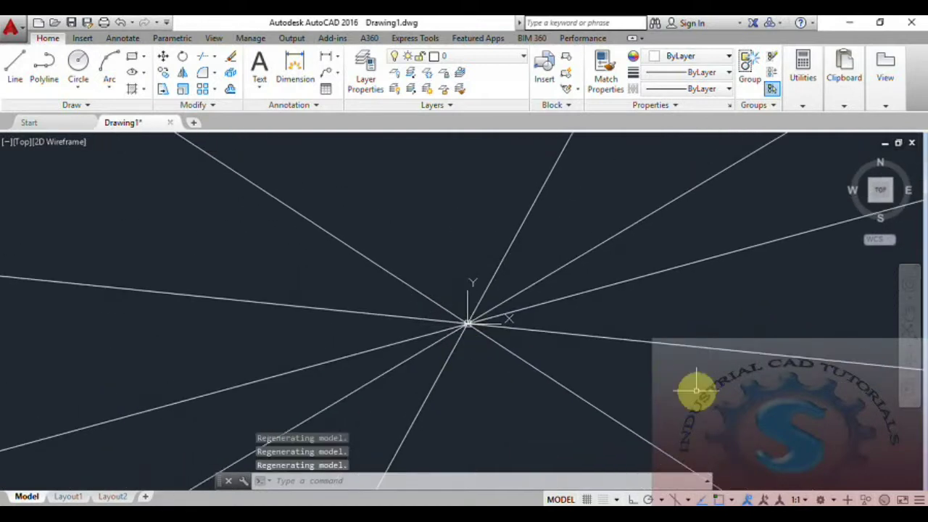
left_click(705, 406)
key("Escape")
key("Escape")
key("Escape")
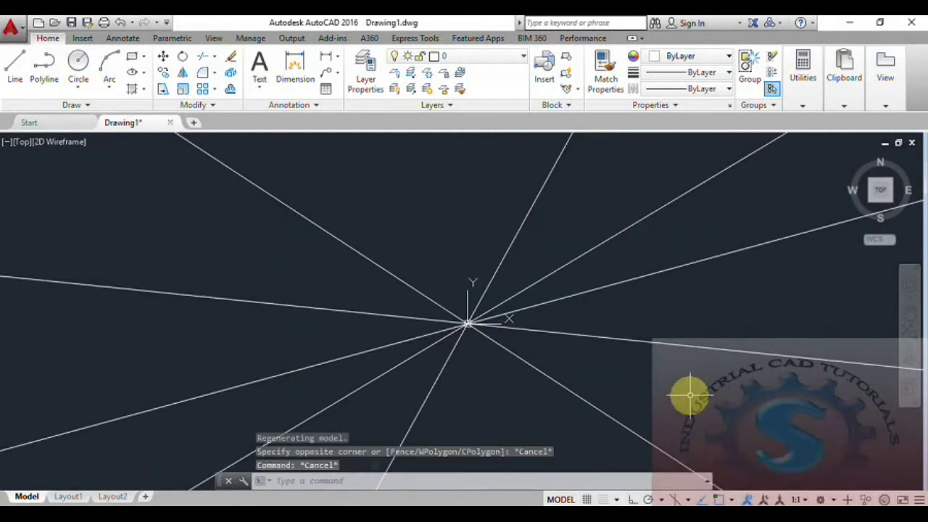
Step: Erase all five construction lines together using a crossing selection around their common point
left_click(585, 469)
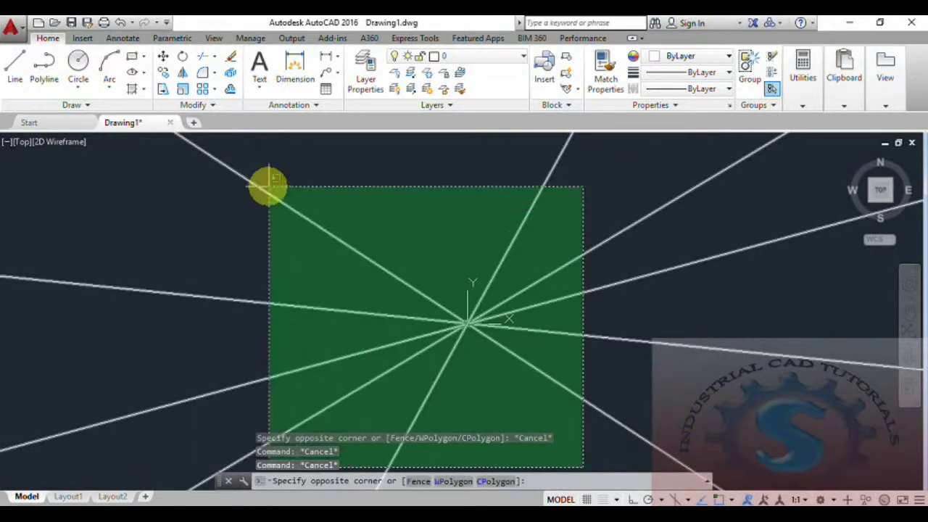
left_click(269, 187)
key("Delete")
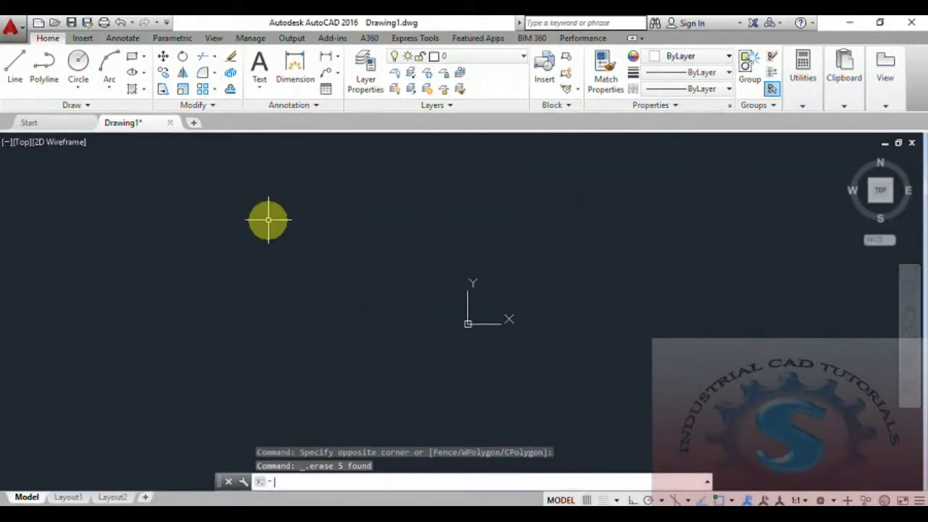
Step: Start the Ray command near the UCS origin and draw four rays fanning out from the upper right to below
left_click(87, 106)
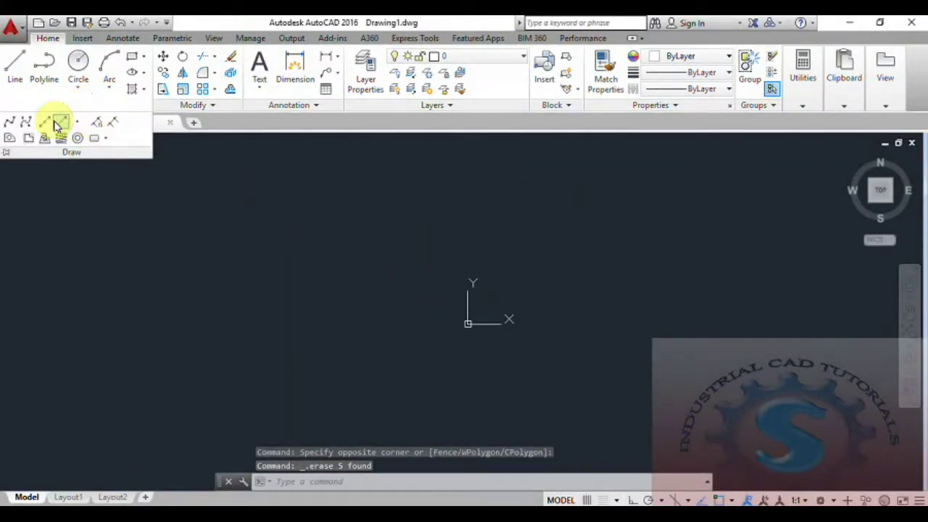
left_click(60, 123)
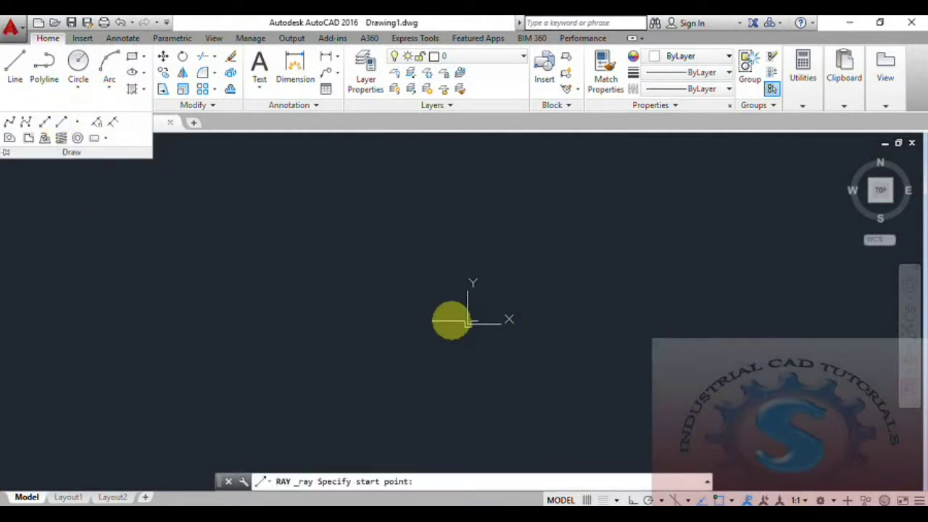
scroll(288, 325, "down", 2)
scroll(382, 353, "down", 1)
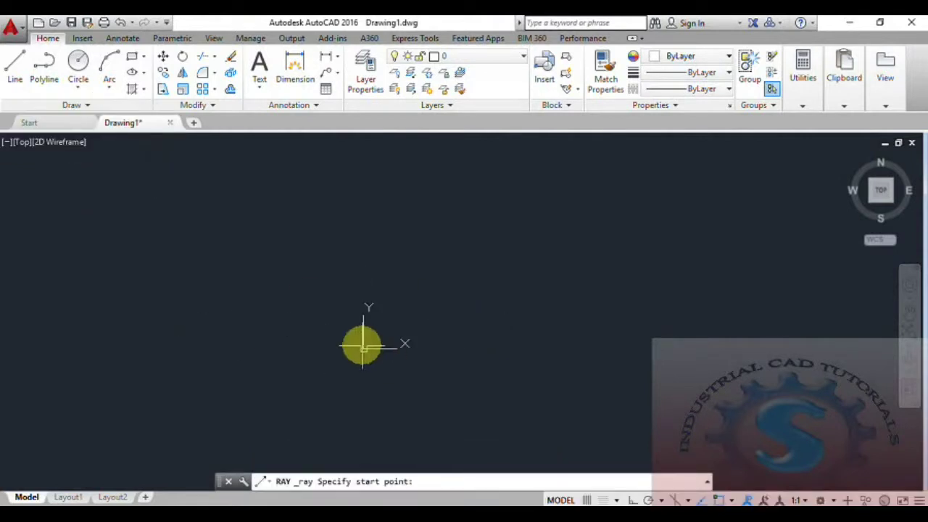
left_click(363, 346)
left_click(510, 232)
left_click(557, 312)
left_click(521, 405)
middle_click_drag(518, 396, 569, 318)
left_click(473, 371)
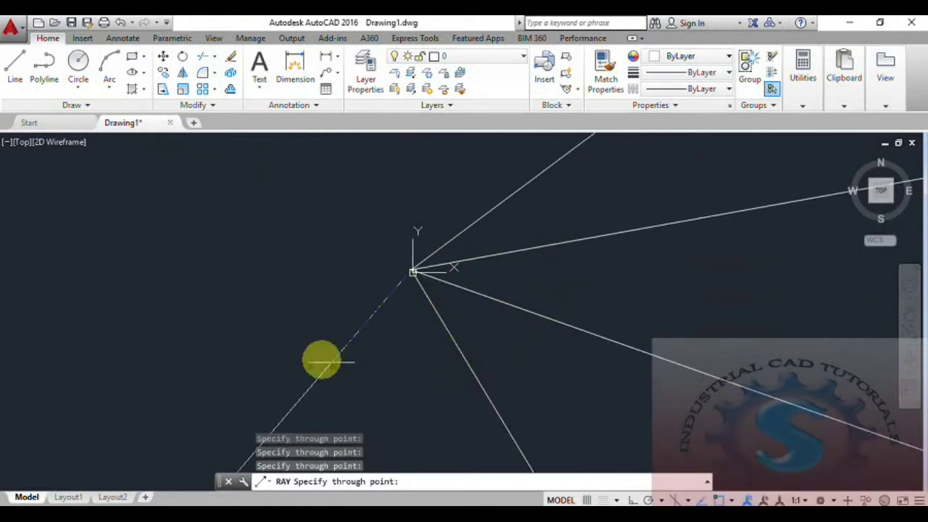
Step: Continue clockwise from the same start point with eight more rays, completing a full turn around the origin
left_click(373, 358)
left_click(253, 348)
left_click(254, 284)
left_click(282, 213)
left_click(370, 174)
left_click(436, 174)
left_click(536, 209)
left_click(570, 275)
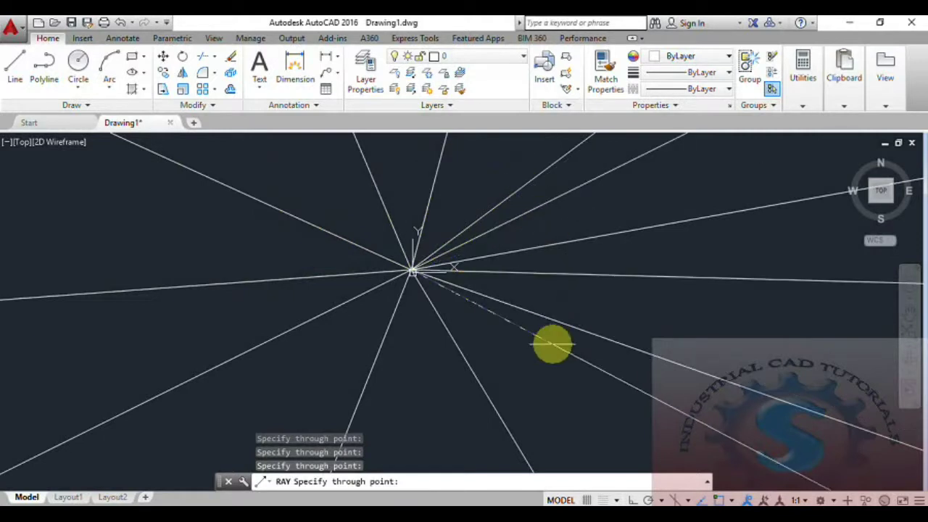
Step: Add further rays between the existing ones below and to the left of the origin, and end the Ray command
left_click(456, 411)
left_click(405, 392)
left_click(330, 392)
left_click(254, 320)
left_click(239, 253)
left_click(290, 181)
scroll(353, 273, "down", 1)
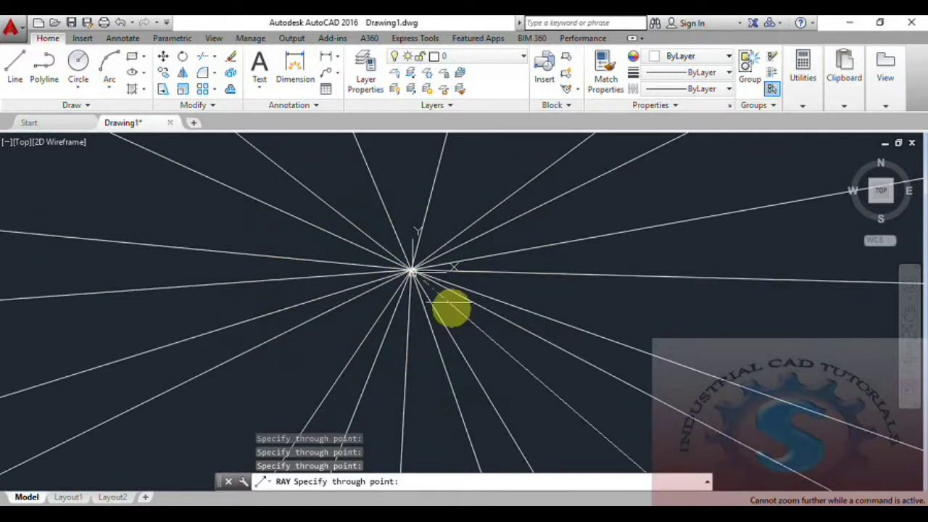
key("Escape")
scroll(545, 312, "down", 4)
middle_click_drag(545, 202, 453, 278)
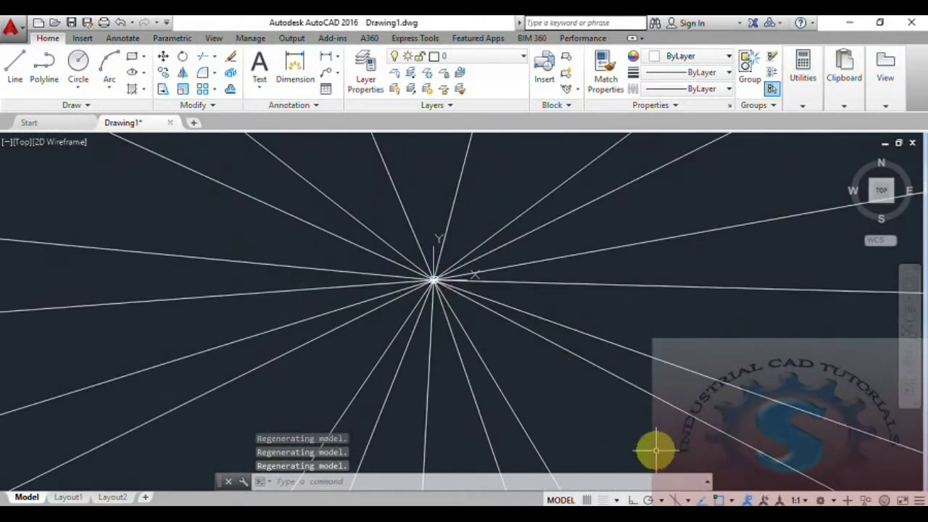
Step: Select every ray in the drawing and erase them all
key("ctrl+a")
key("Delete")
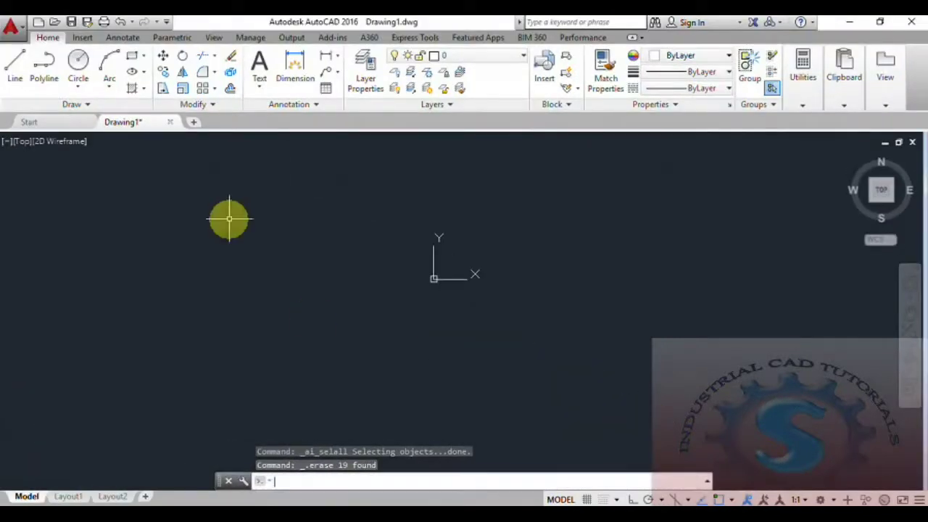
mouse_move(413, 301)
middle_mouse_down()
mouse_move(274, 339)
mouse_move(210, 344)
middle_mouse_up()
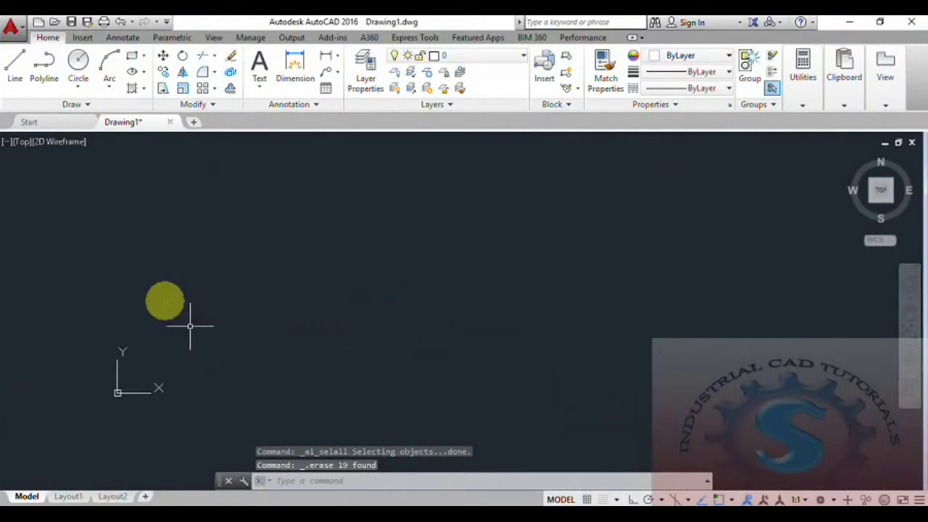
Step: Place four points in a horizontal row with the Multiple Points command, and end the command
left_click(72, 104)
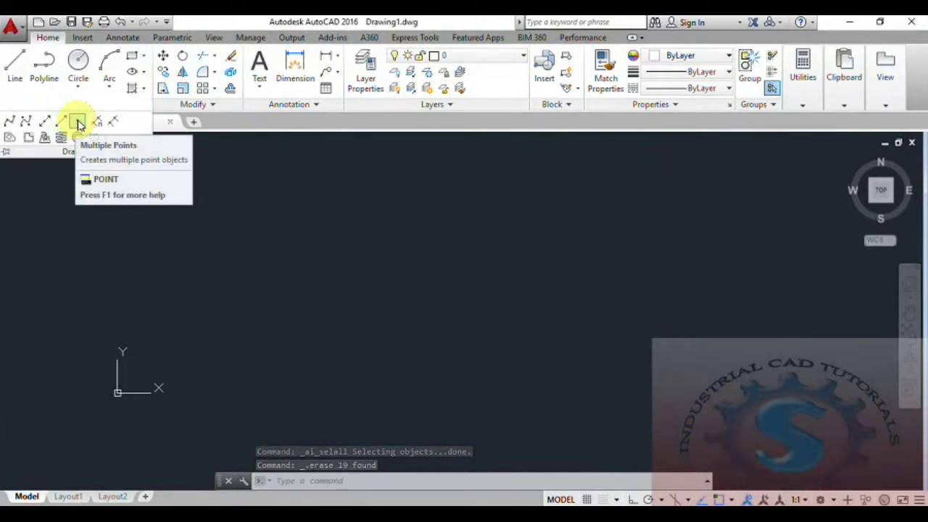
left_click(78, 123)
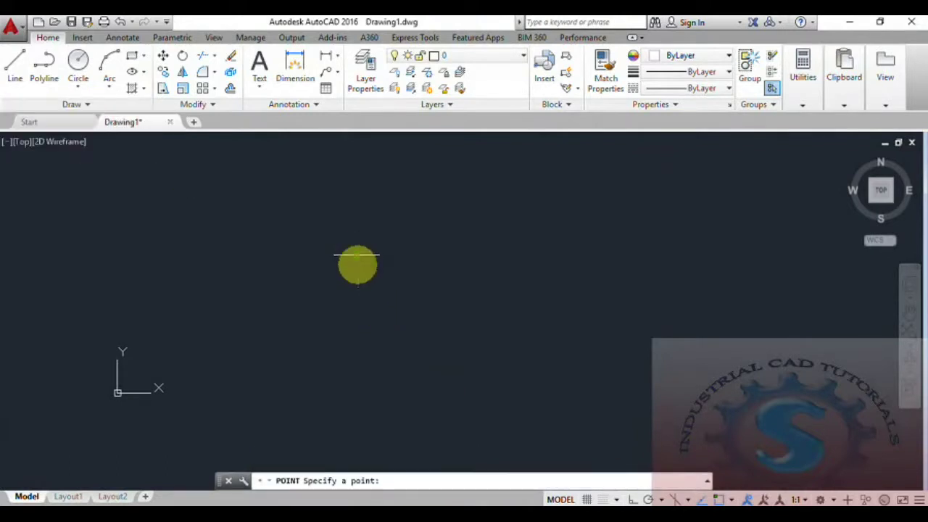
left_click(403, 255)
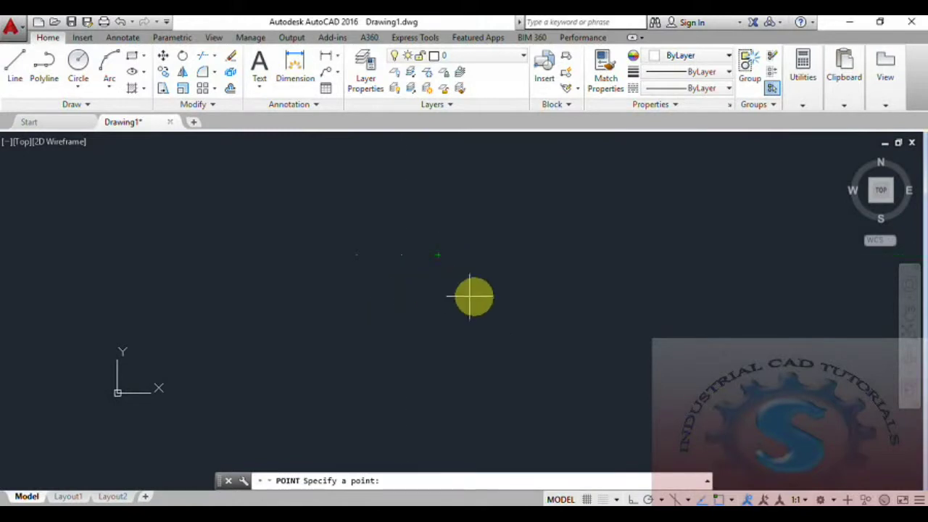
key("Escape")
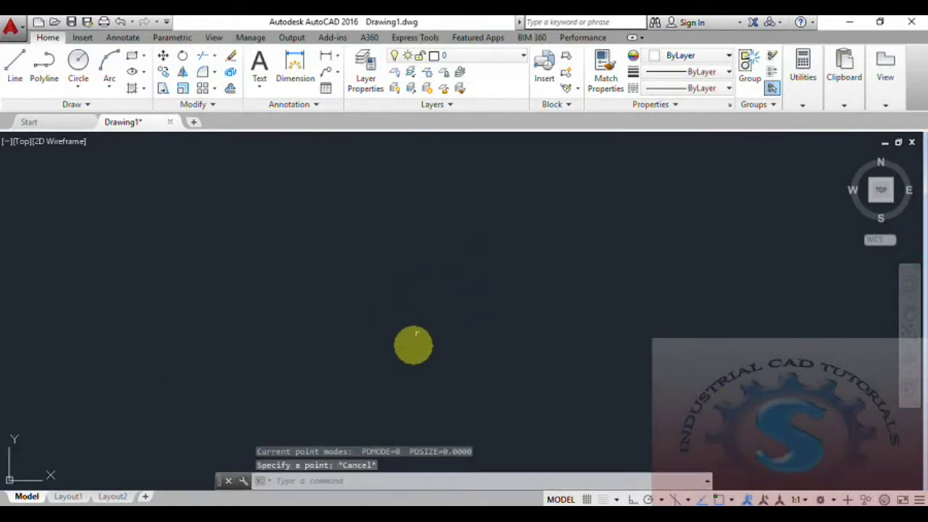
Step: Place one single point below the row's first two points with the POINT command
left_click(312, 482)
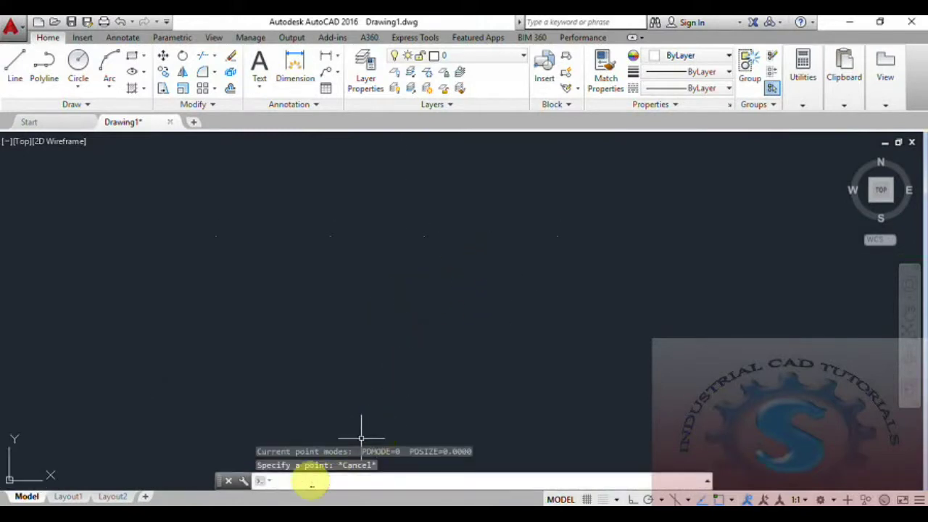
type("POINT")
key("Return")
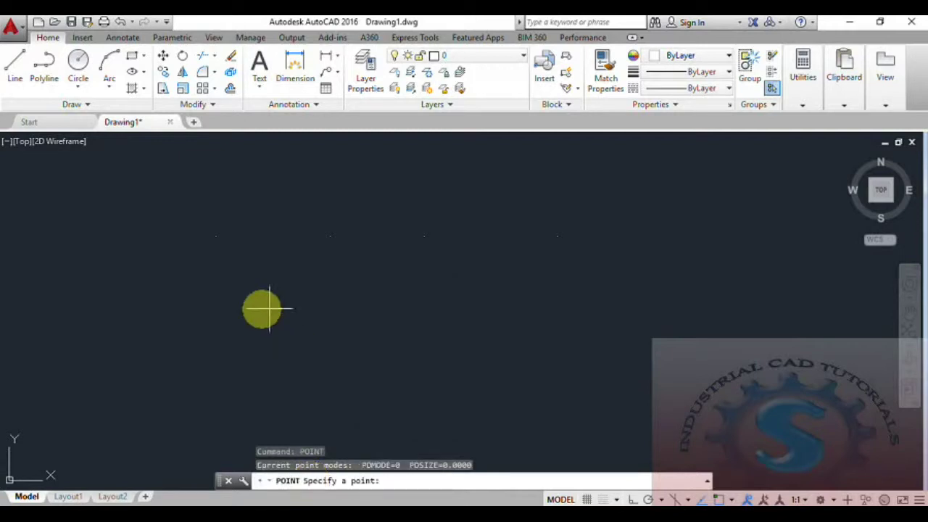
left_click(248, 297)
left_click(293, 299)
left_click(236, 377)
key("Escape")
Step: Scatter further points below, beside and above the existing row with Multiple Points, and end the command
left_click(89, 108)
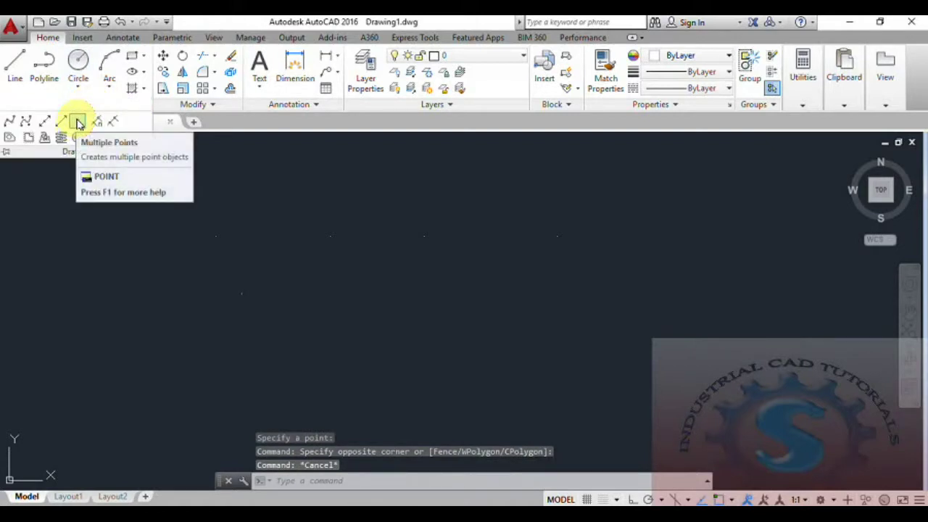
left_click(79, 123)
left_click(465, 289)
left_click(549, 280)
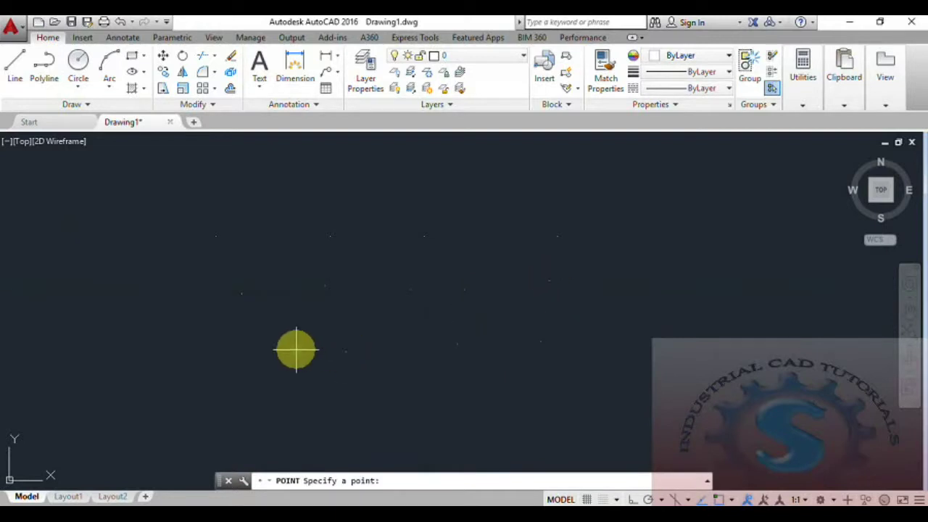
left_click(136, 247)
left_click(318, 175)
key("Escape")
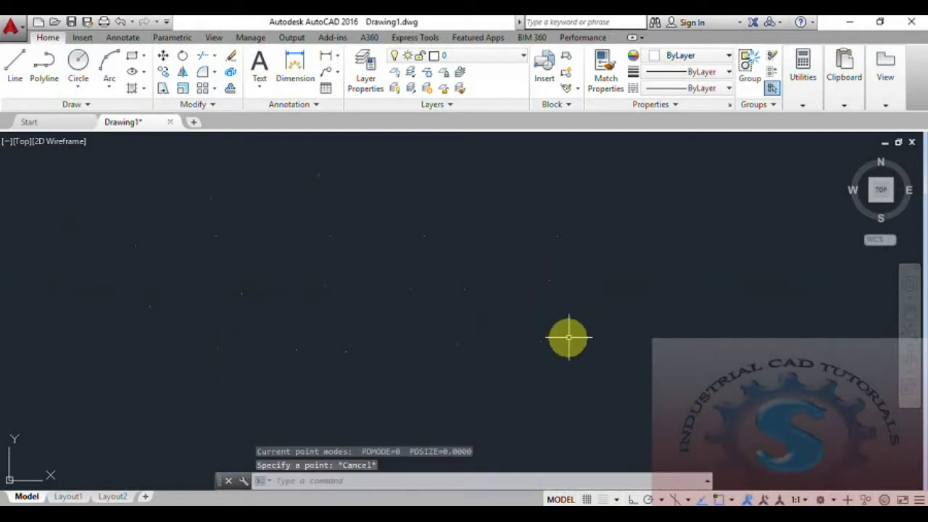
Step: Draw connected lines from the topmost point through the upper-row and far-left points, down to the lower far-left point
type("l")
key("Return")
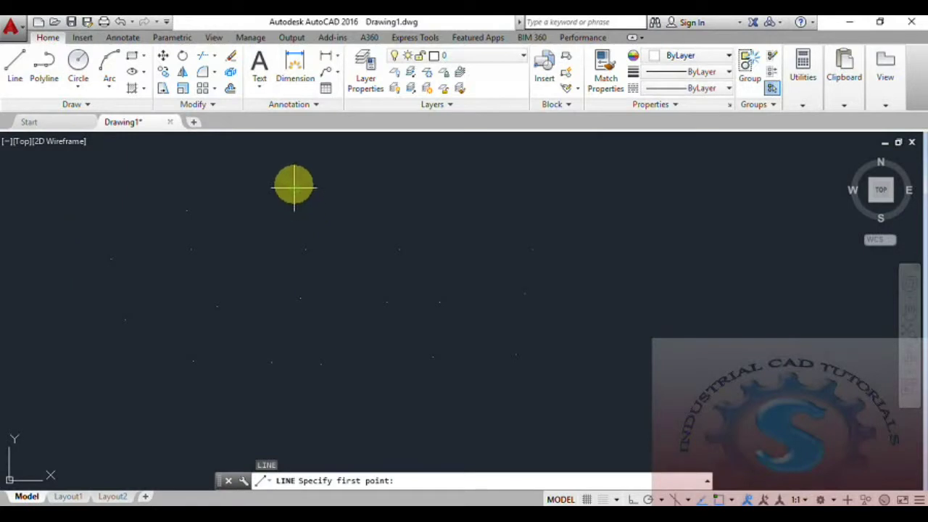
left_click(294, 187)
left_click(305, 249)
left_click(191, 250)
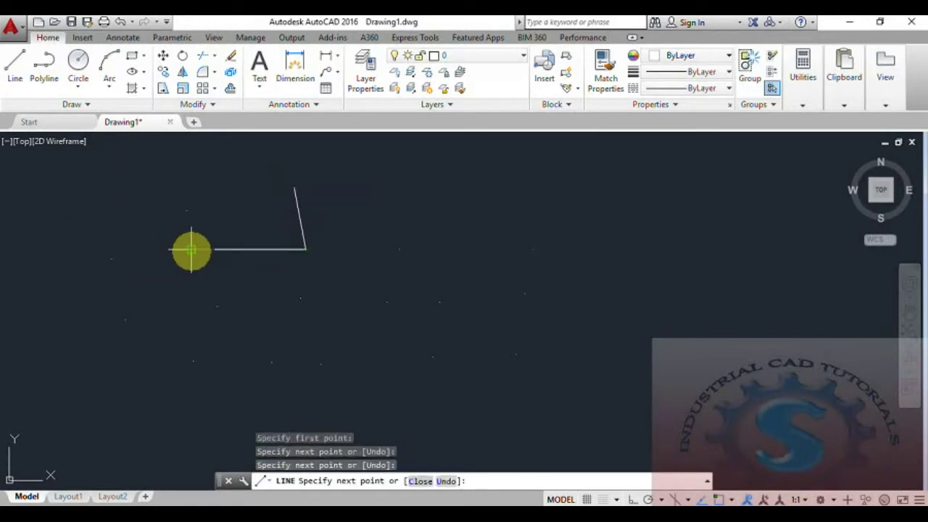
left_click(187, 211)
left_click(111, 258)
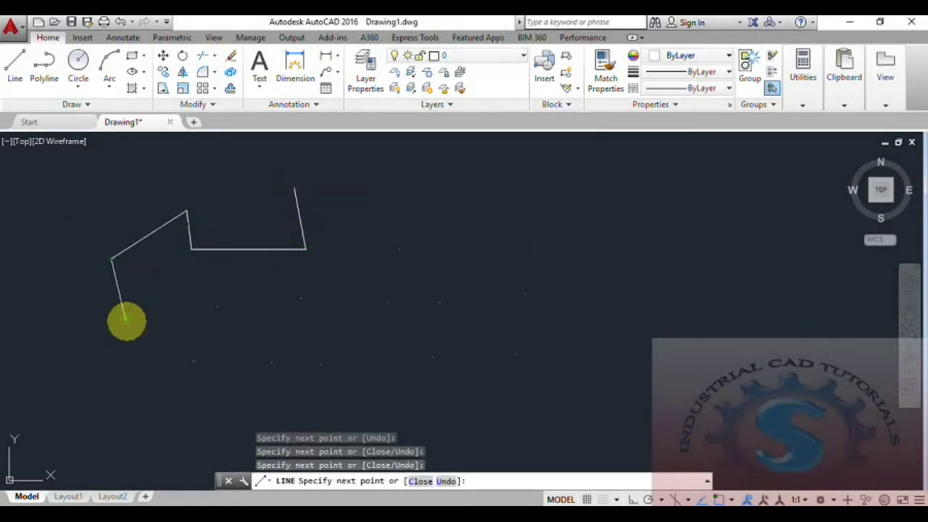
left_click(125, 319)
Step: Continue the line in a zigzag through the remaining points and back to the starting point, closing the outline
left_click(217, 307)
left_click(194, 361)
left_click(273, 362)
left_click(300, 299)
left_click(321, 363)
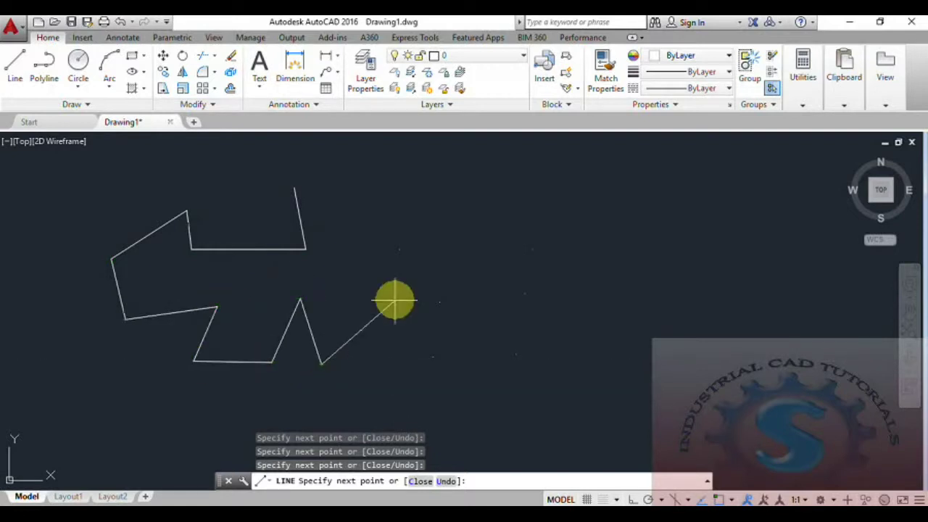
left_click(439, 303)
left_click(516, 354)
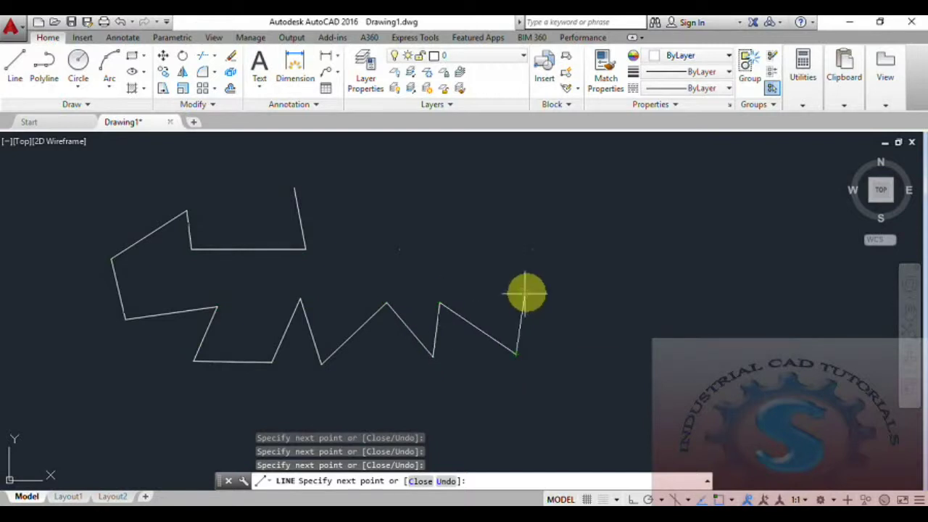
left_click(533, 249)
left_click(400, 250)
left_click(294, 189)
key("Return")
key("Return")
scroll(472, 326, "down", 4)
scroll(475, 337, "up", 2)
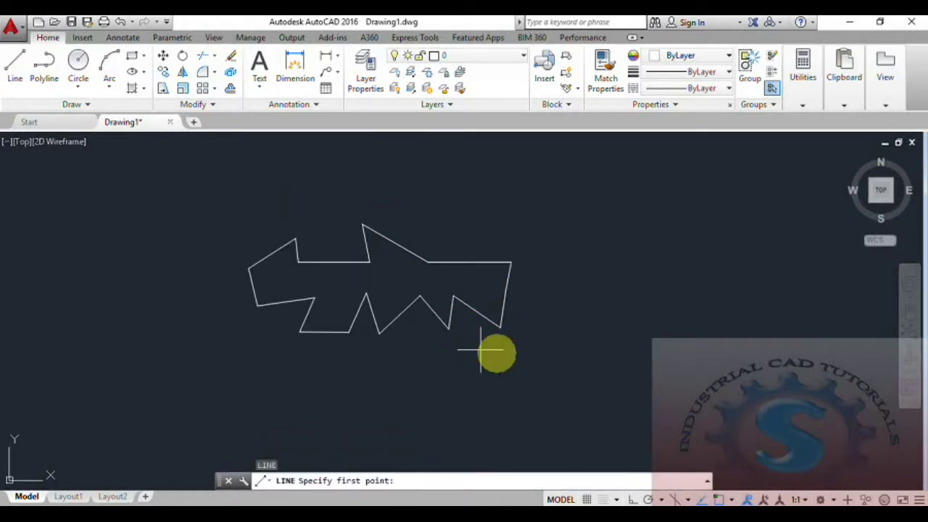
left_click(564, 367)
left_click(63, 199)
key("Escape")
Step: Select all lines and points in the drawing, including the stray diagonal line, and erase them
left_click(564, 398)
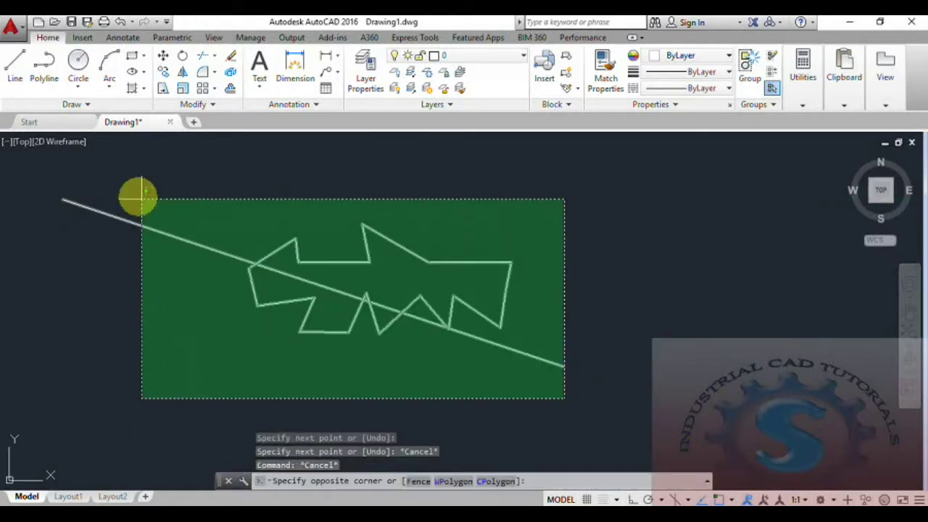
left_click(141, 194)
key("Delete")
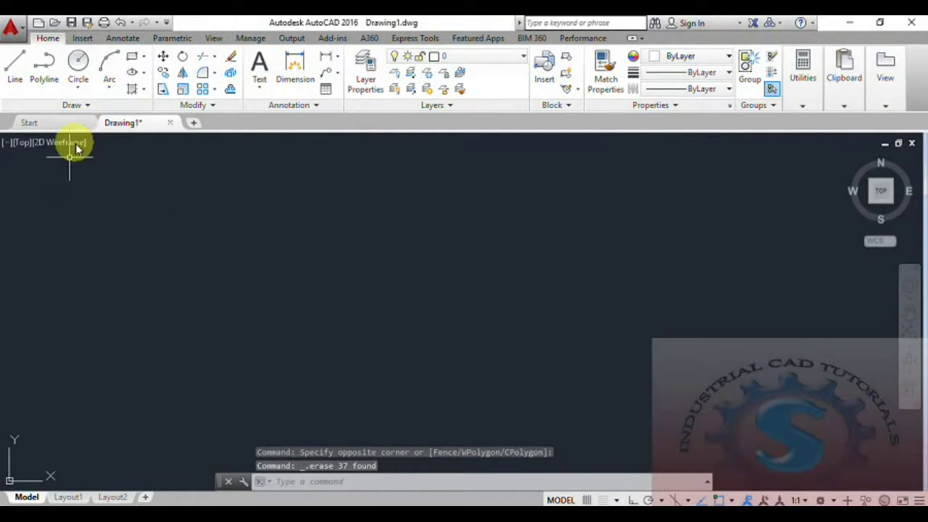
Step: Turn on the drawing grid
left_click(86, 107)
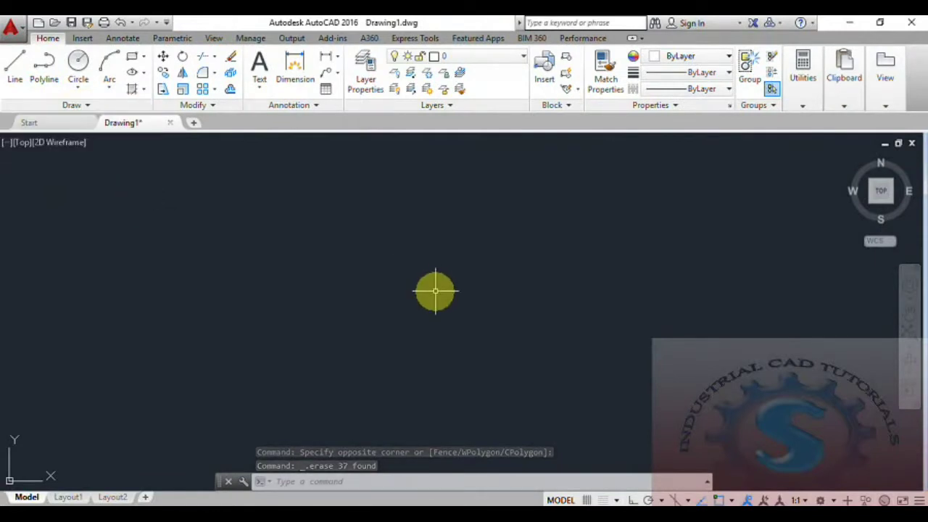
key("F7")
key("Escape")
key("Escape")
key("Escape")
left_click(91, 107)
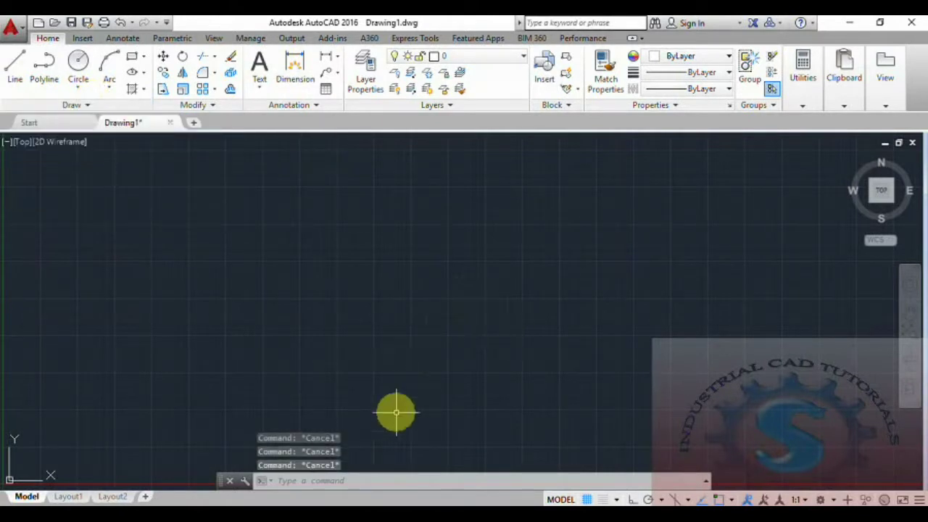
Step: Draw a closed five-sided outline with the Line command, giving it a slanted upper-left edge, and end the command
type("l")
key("Return")
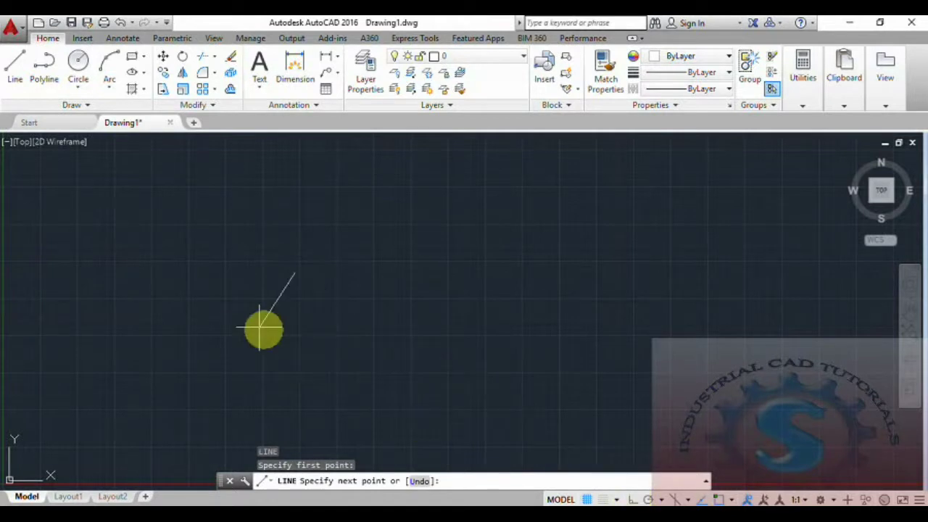
left_click(287, 360)
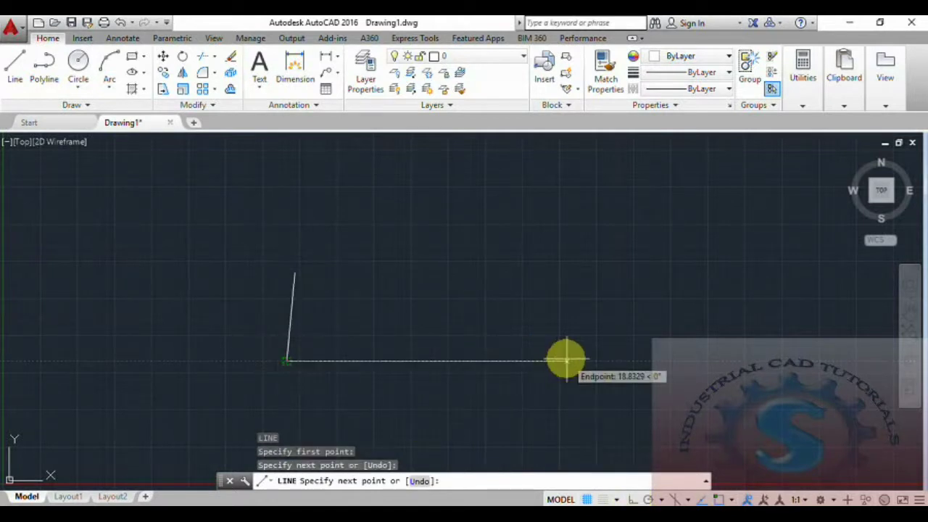
left_click(567, 360)
left_click(567, 168)
left_click(413, 168)
left_click(296, 274)
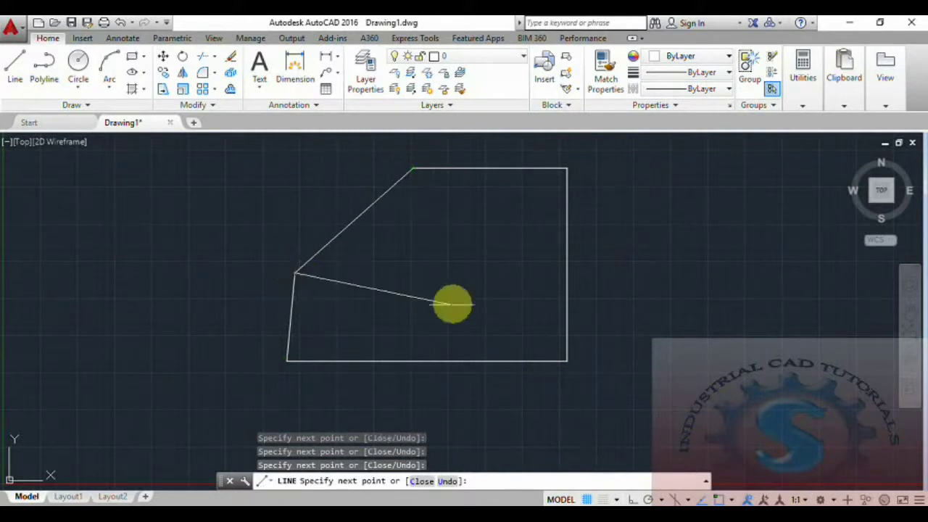
key("Escape")
Step: Select the outline's right, bottom and left edges one at a time to check whether they are separate objects, clearing each selection
middle_click_drag(455, 305, 444, 317)
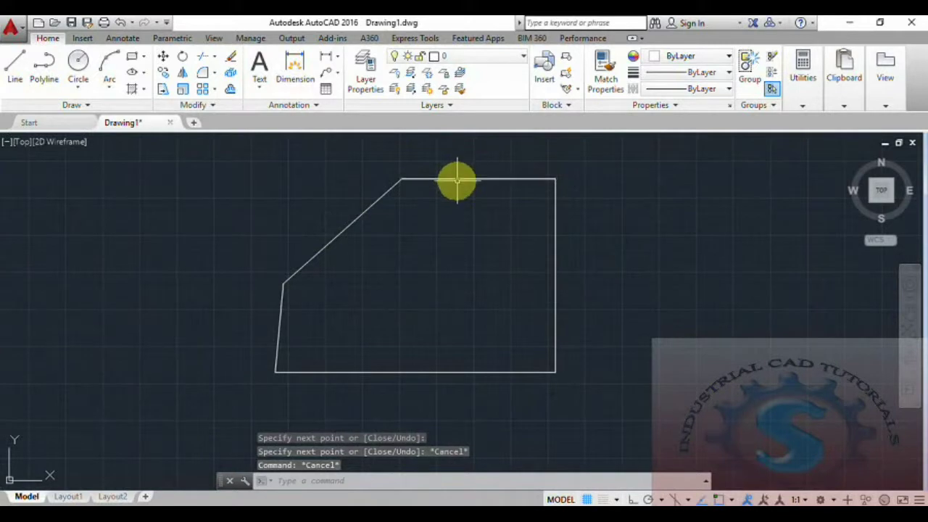
left_click(601, 292)
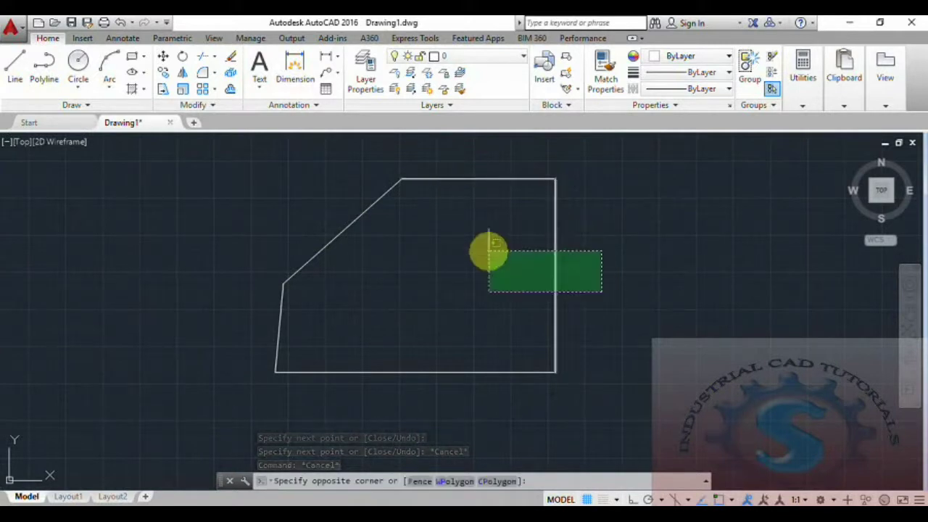
left_click(489, 251)
key("Escape")
left_click(491, 374)
left_click(351, 302)
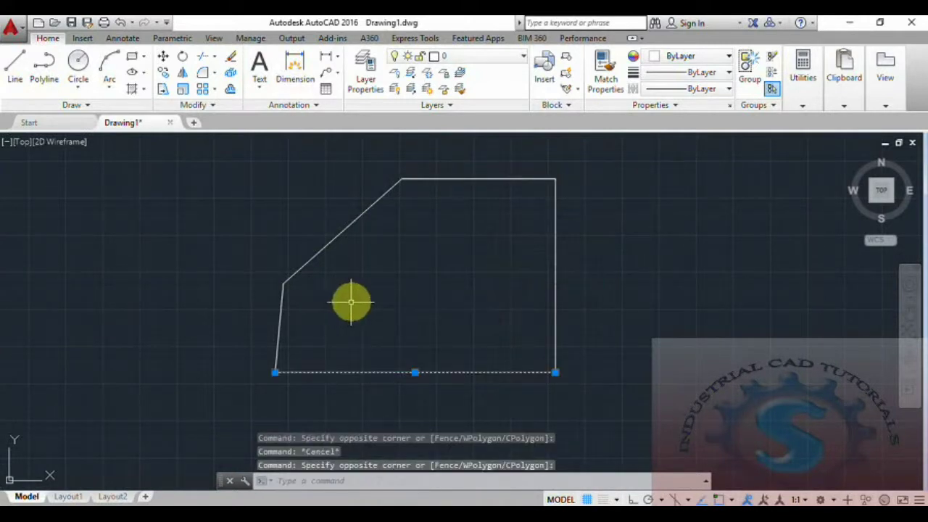
key("Escape")
left_click(336, 326)
left_click(252, 303)
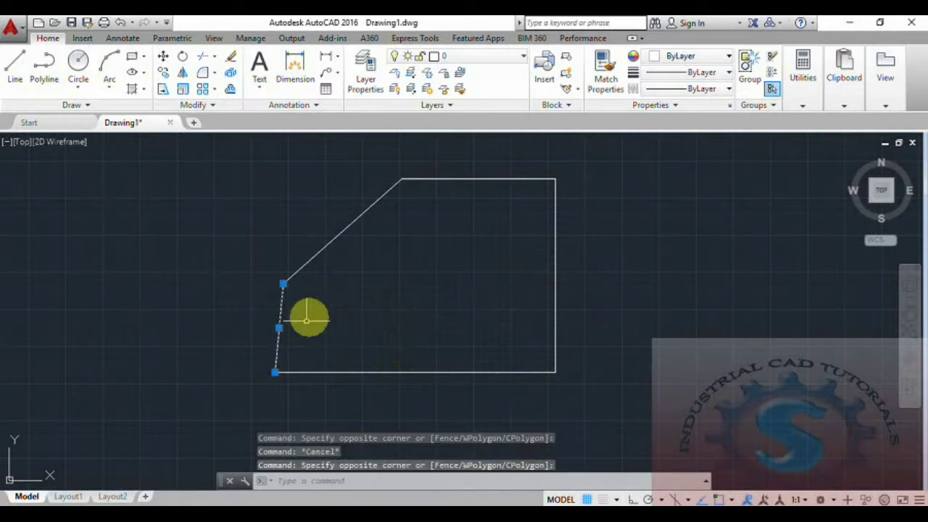
key("Escape")
key("Escape")
key("Escape")
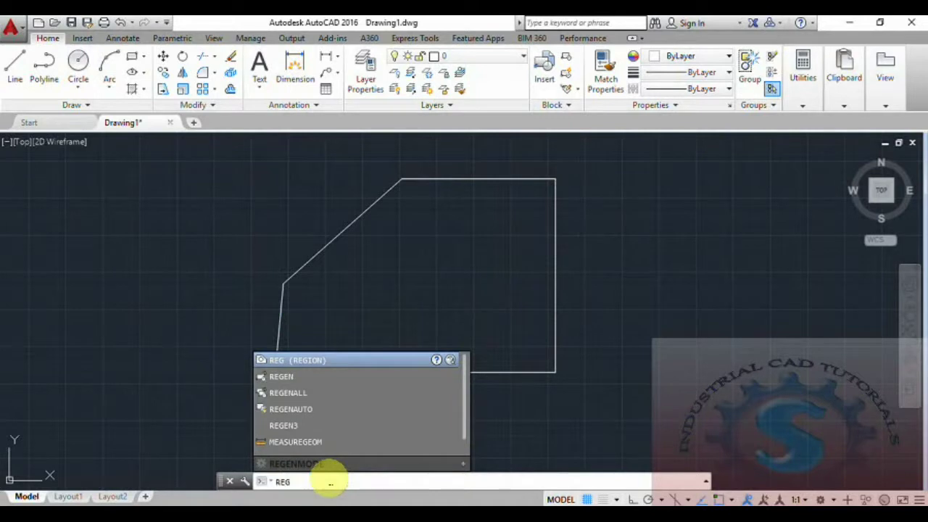
Step: Convert the five lines of the outline into a region with the REGION command
key("Return")
left_click(643, 413)
left_click(172, 160)
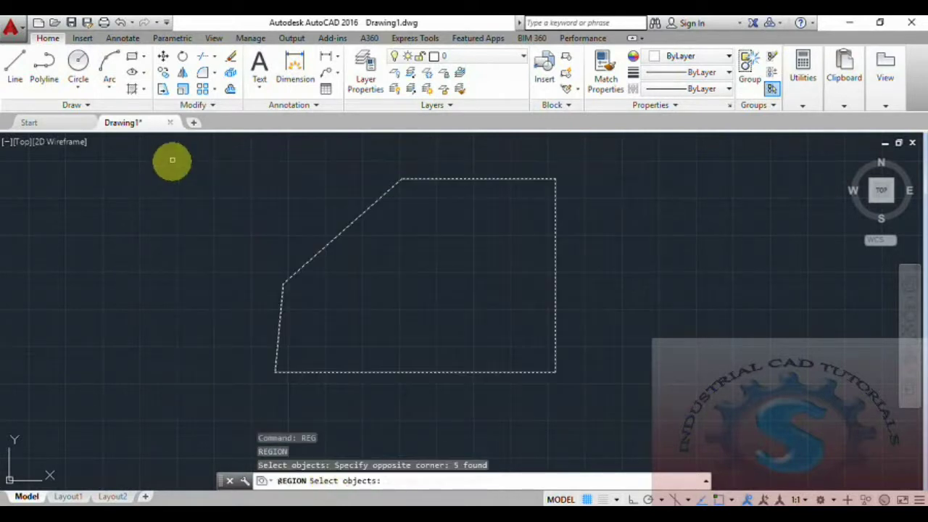
key("Return")
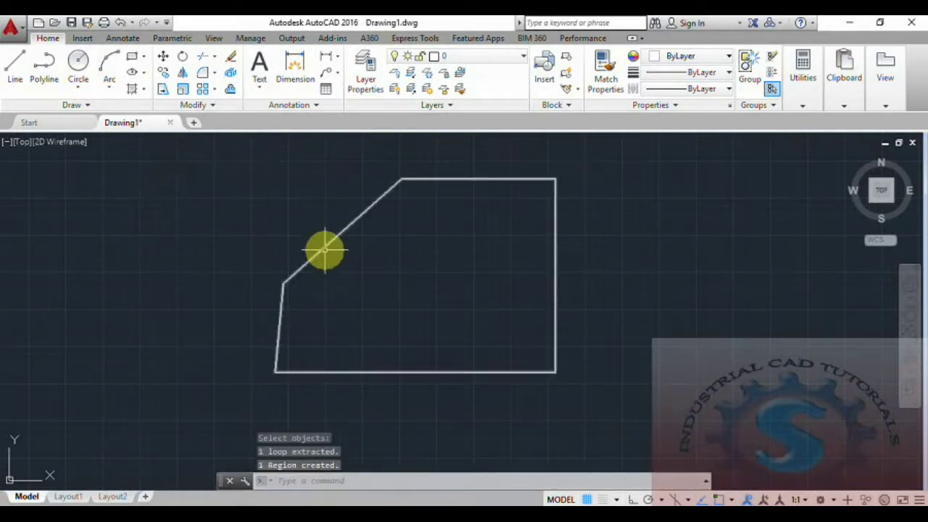
Step: Select the region several times to check whether it behaves as a single object, clearing the selection each time
left_click(684, 392)
left_click(239, 218)
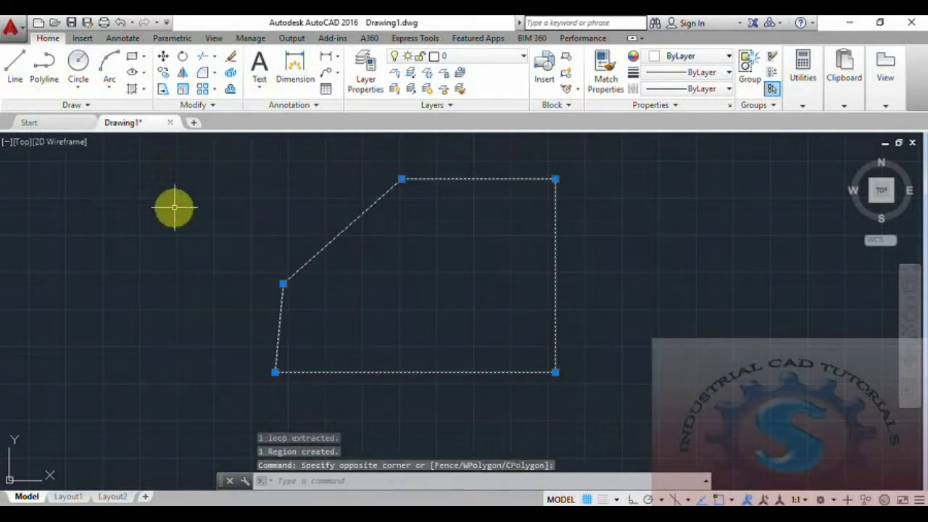
key("Escape")
left_click(644, 388)
left_click(155, 181)
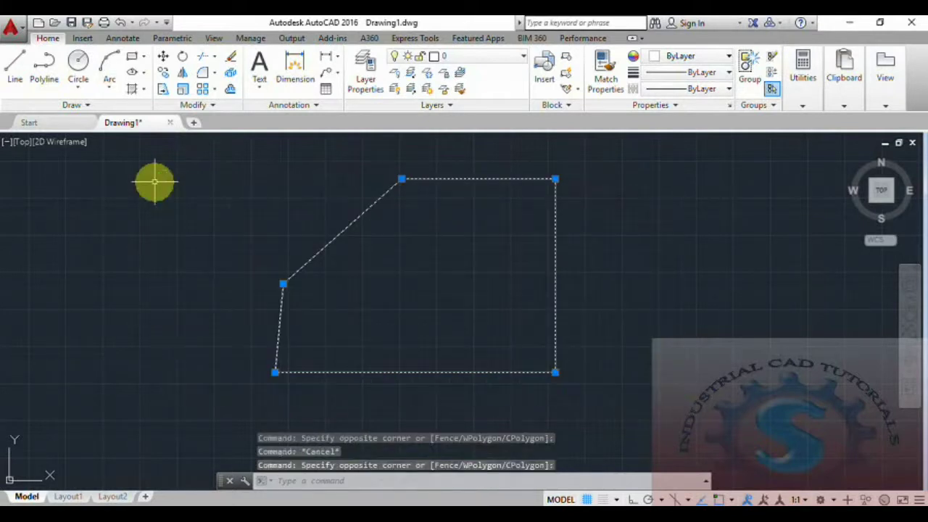
key("Escape")
left_click(659, 388)
left_click(85, 173)
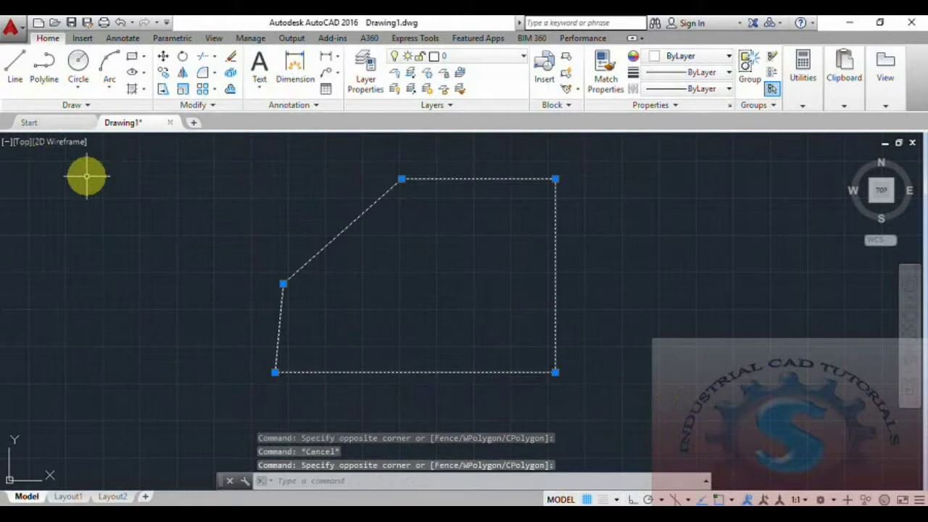
key("Escape")
Step: Select the five-sided region and erase it
left_click(622, 393)
left_click(180, 158)
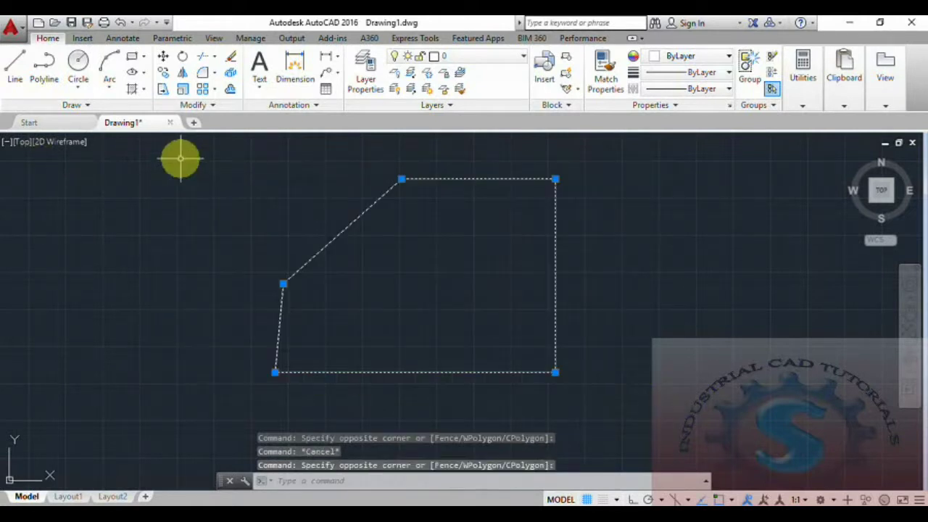
key("Delete")
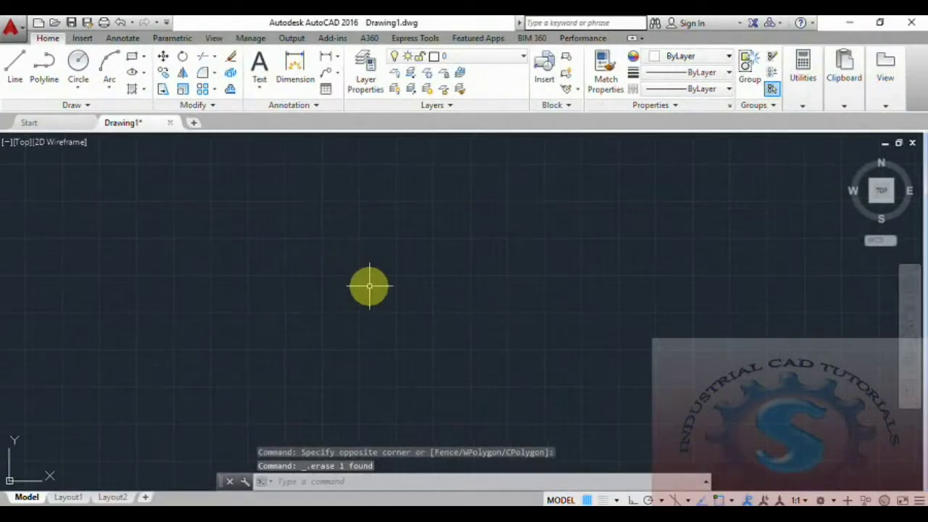
key("Escape")
key("Escape")
Step: Draw a large horizontal rectangle in the middle of the drawing area with the RECTANG command
left_click(71, 108)
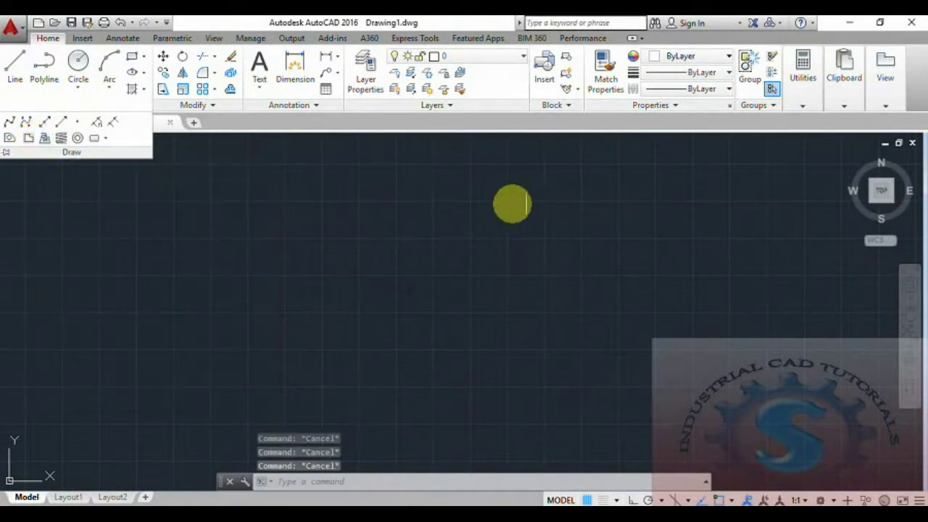
type("REC")
key("Return")
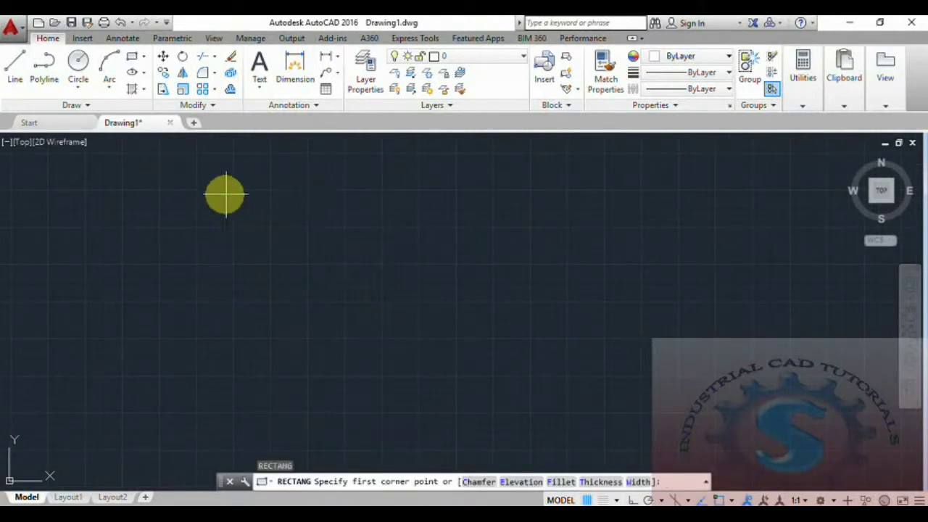
left_click(219, 190)
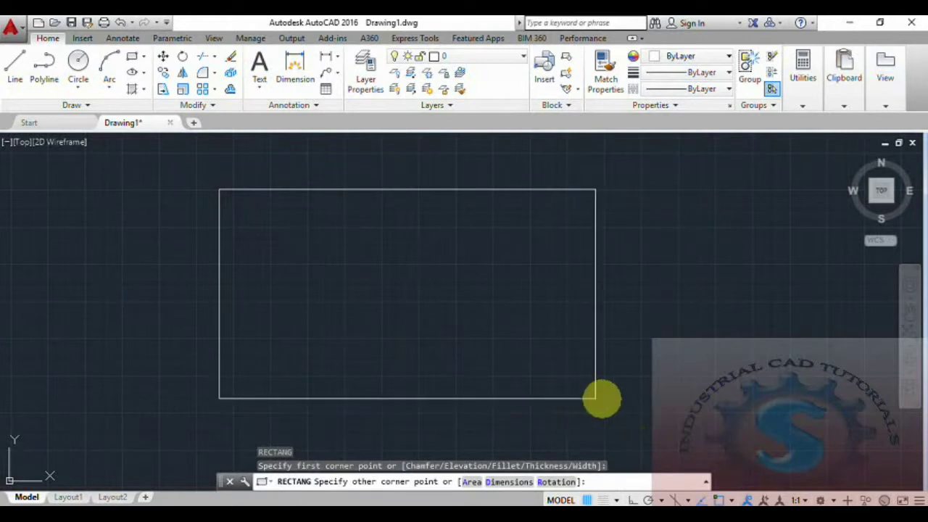
left_click(634, 398)
Step: Hatch the inside of the rectangle with the ANSI32 pattern and finish the Hatch command
middle_click_drag(597, 451, 528, 400)
type("H")
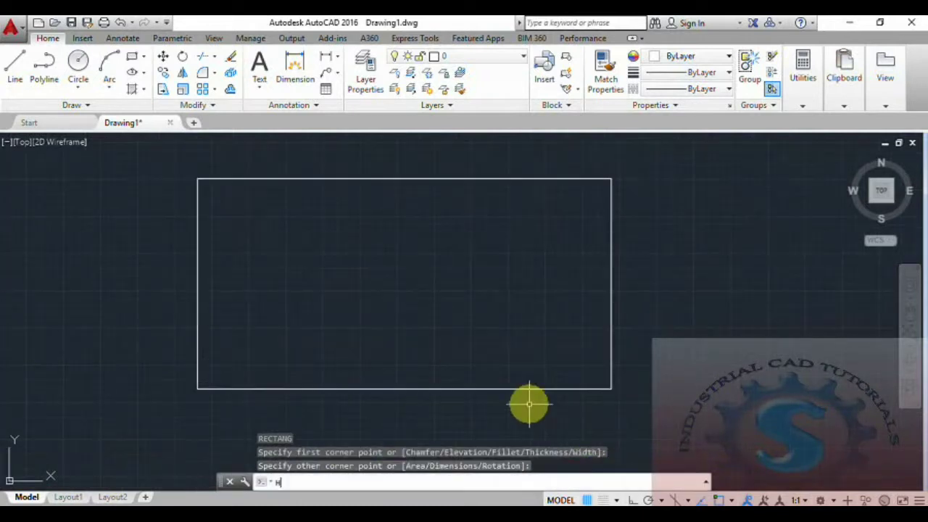
key("Return")
left_click(370, 235)
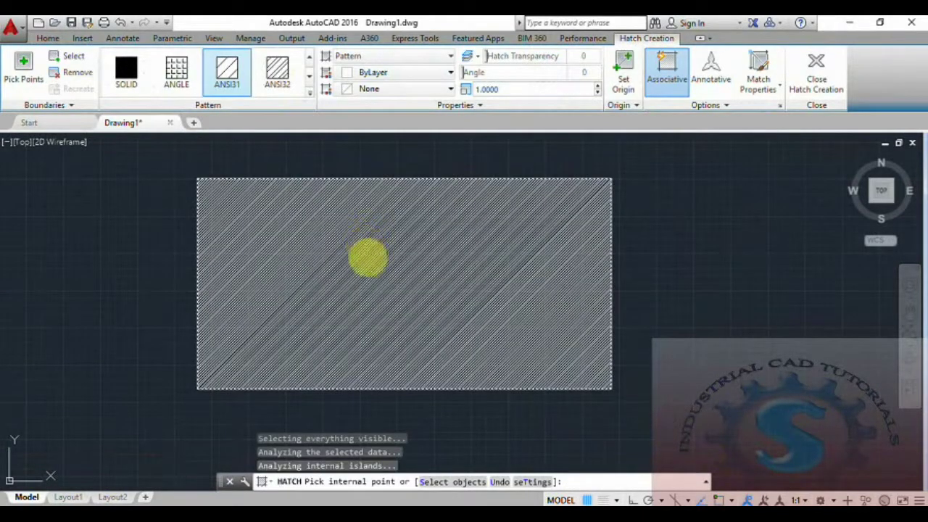
left_click(287, 73)
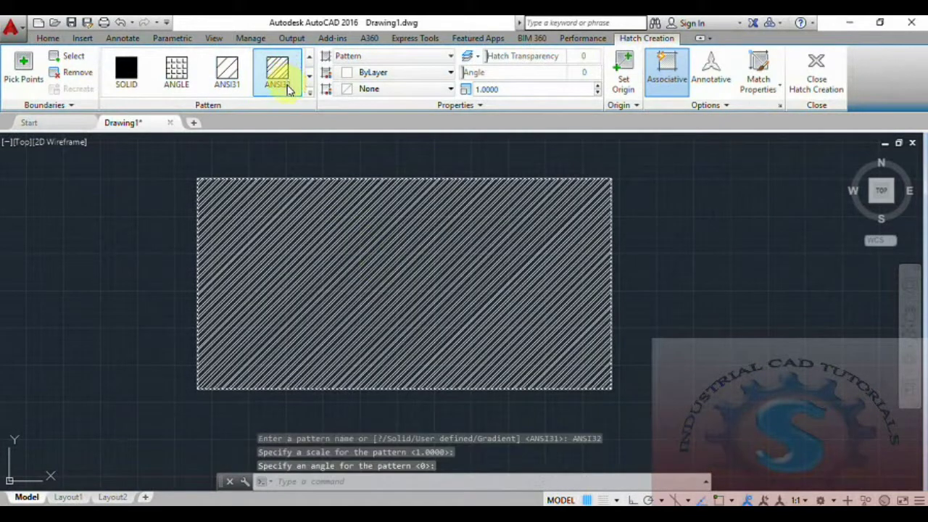
key("Return")
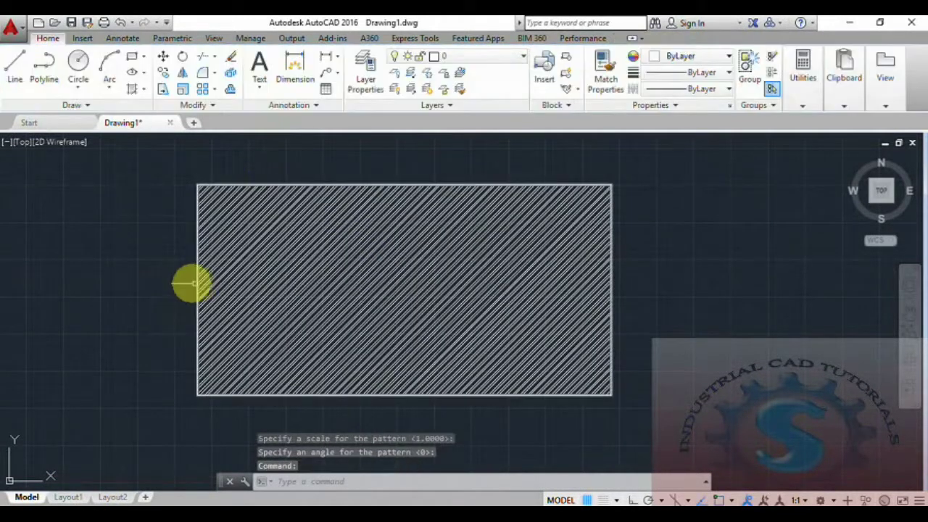
Step: Mask a triangular area in the left half of the hatched rectangle with the WIPEOUT command
middle_click_drag(190, 279, 202, 291)
left_click(77, 105)
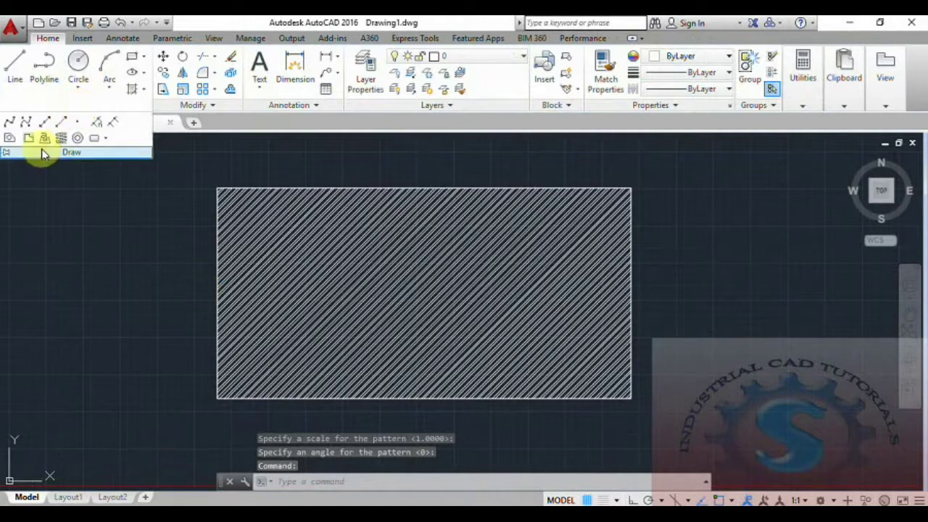
left_click(351, 484)
type("WIPEO")
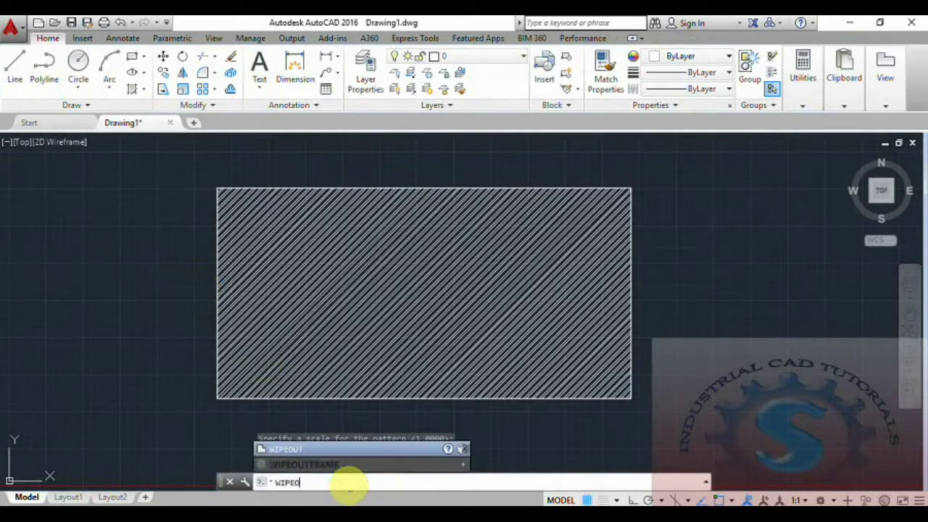
type("UT")
left_click(335, 449)
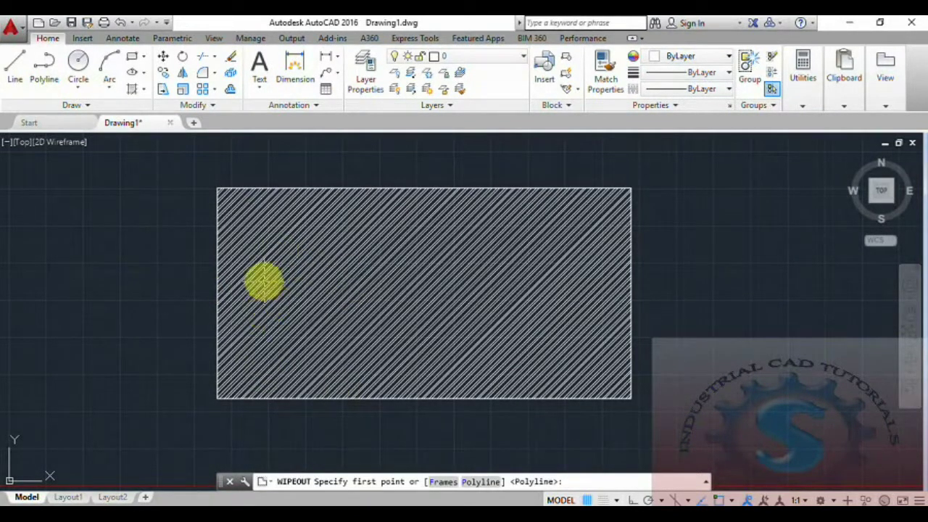
left_click(264, 282)
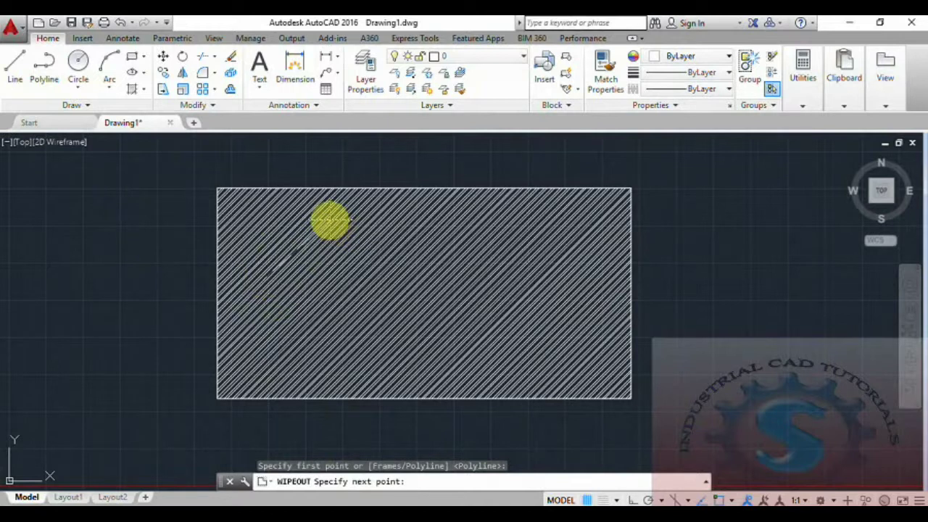
left_click(330, 219)
left_click(375, 324)
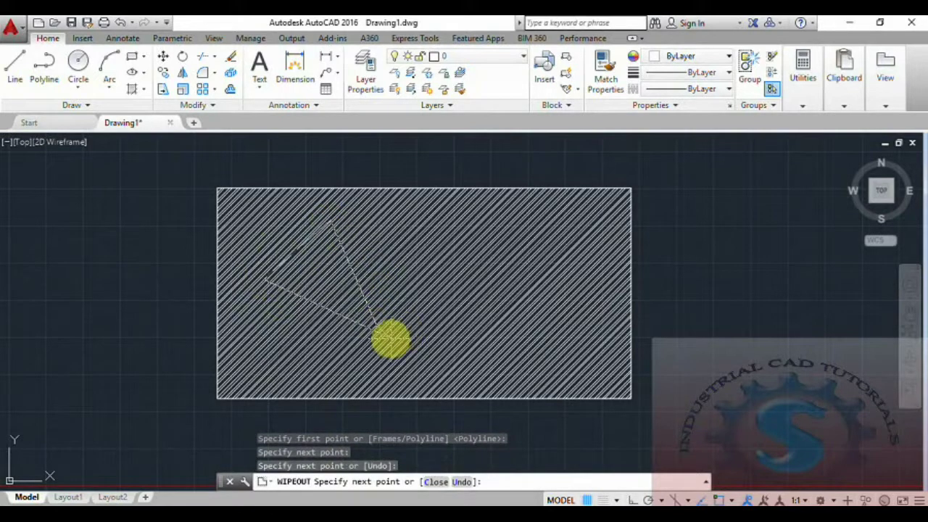
key("Return")
key("Return")
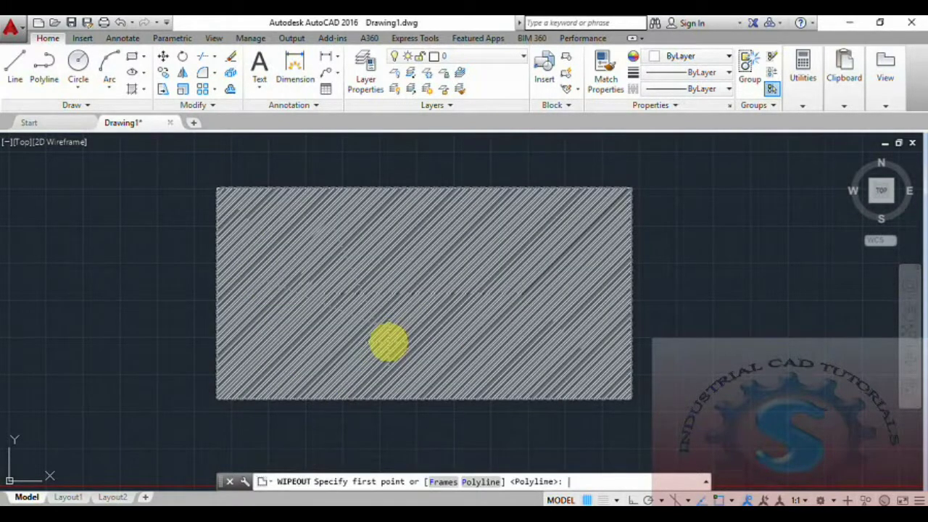
key("ctrl+z")
left_click(333, 267)
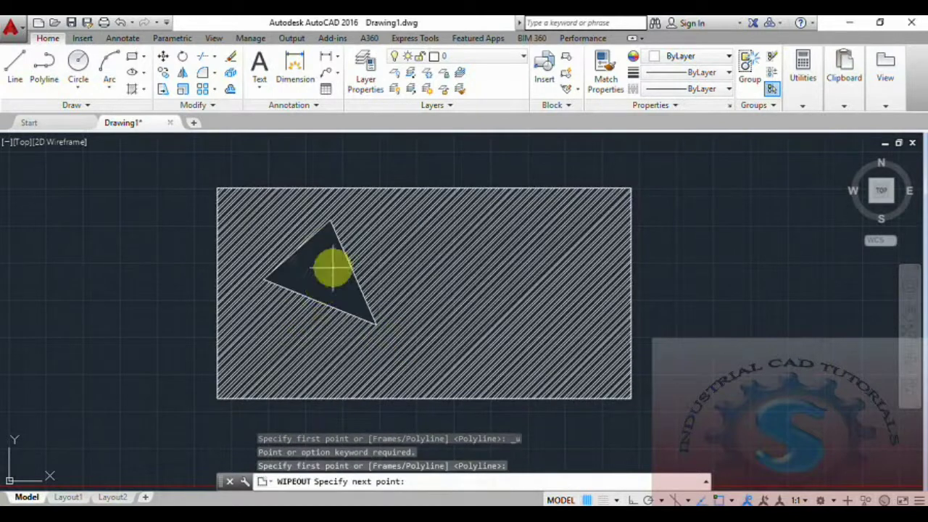
key("ctrl+z")
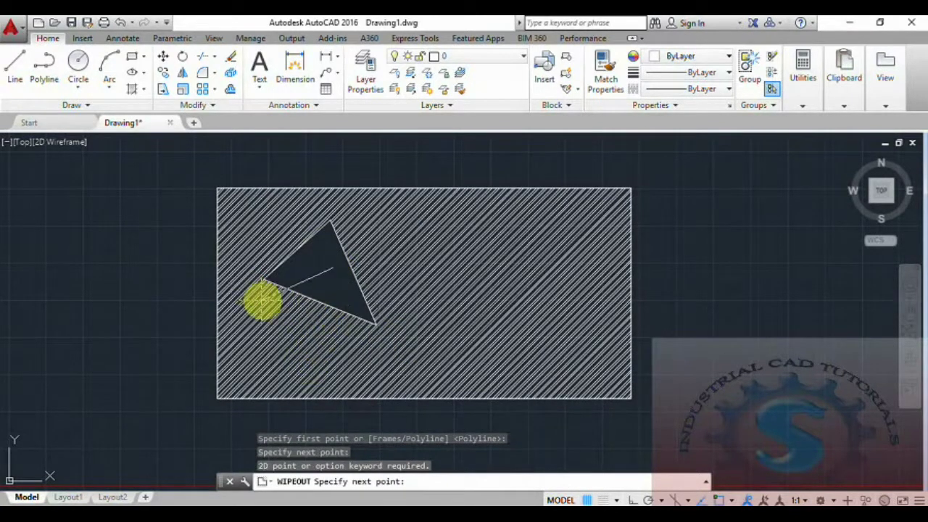
key("Escape")
Step: Examine the triangular wipeout in the hatched rectangle at several zoom levels
middle_click_drag(447, 313, 432, 313)
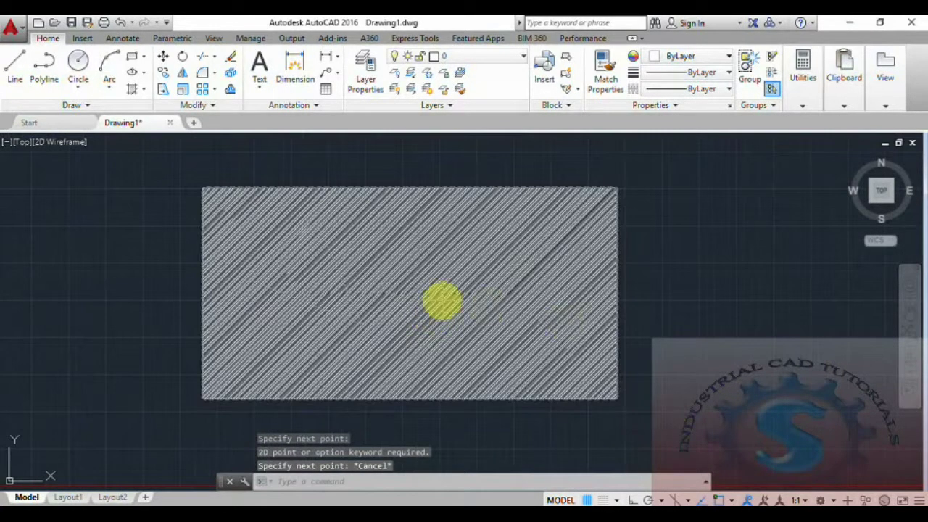
scroll(326, 265, "up", 2)
scroll(336, 259, "up", 2)
scroll(337, 260, "down", 2)
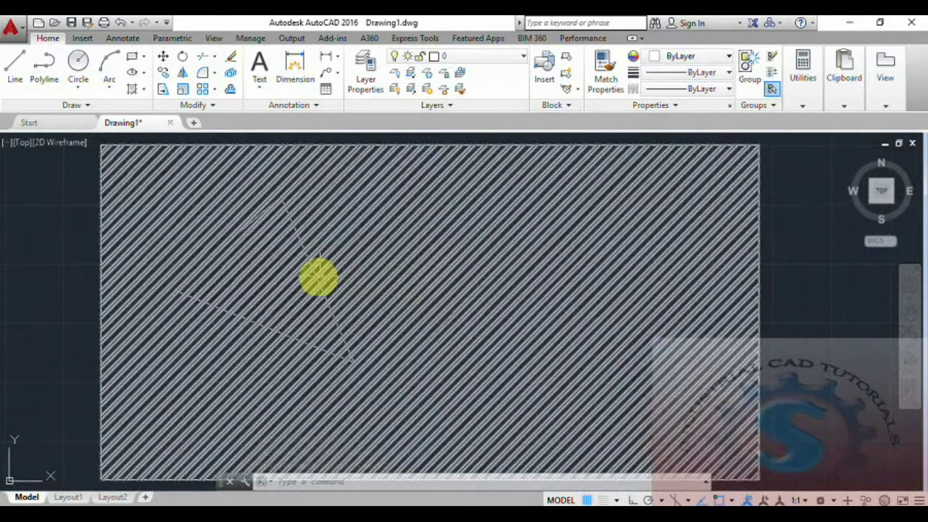
scroll(317, 274, "down", 2)
scroll(326, 253, "up", 2)
scroll(304, 277, "down", 4)
scroll(307, 282, "up", 2)
scroll(396, 215, "down", 3)
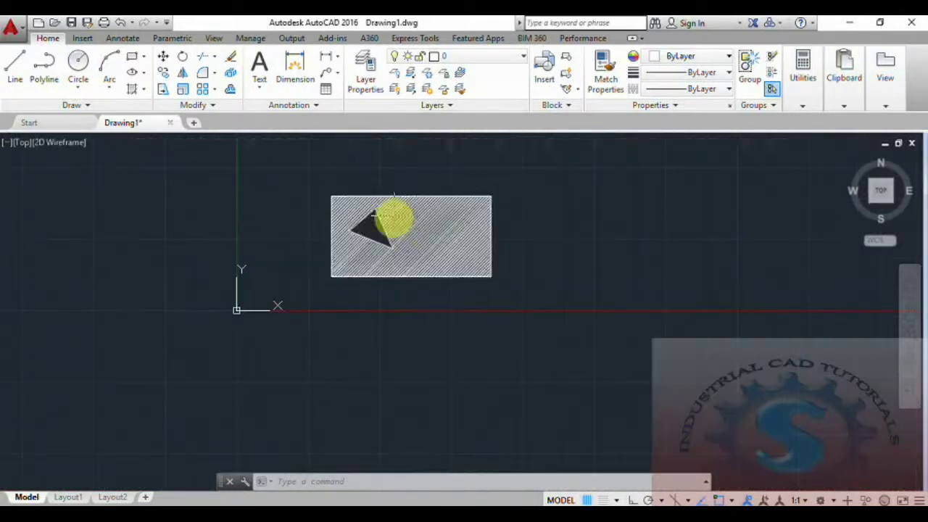
scroll(478, 242, "up", 2)
scroll(274, 271, "up", 2)
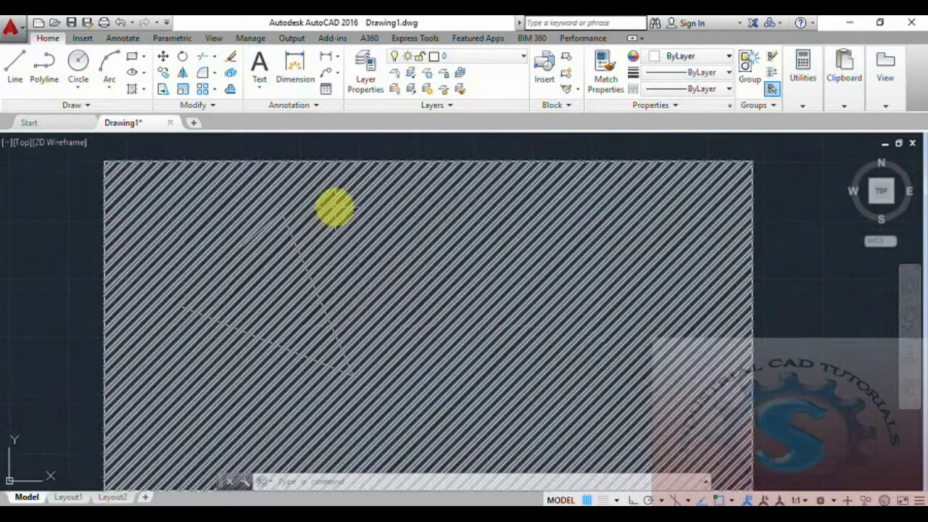
scroll(573, 316, "down", 3)
middle_click_drag(568, 311, 491, 264)
scroll(490, 267, "up", 3)
scroll(490, 268, "down", 3)
scroll(486, 271, "up", 3)
scroll(468, 301, "down", 2)
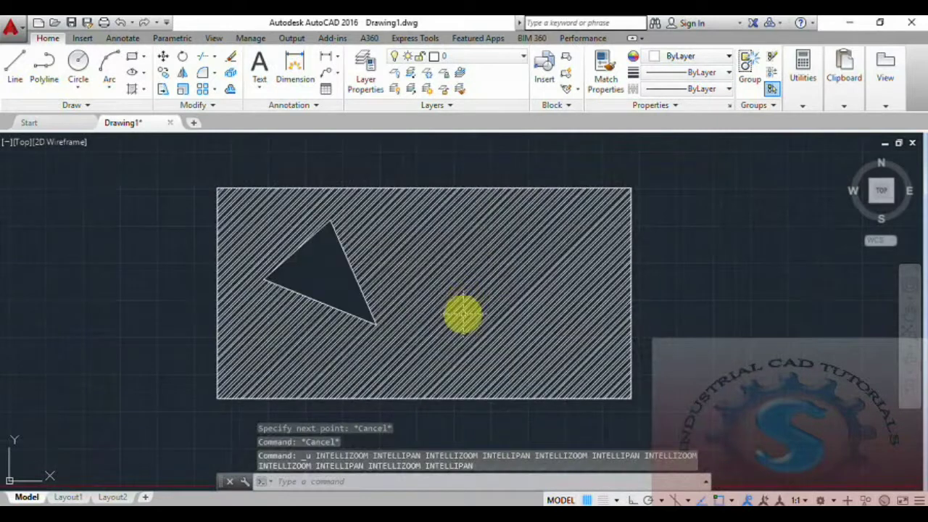
Step: Undo the triangular wipeout in the hatched rectangle
key("ctrl+z")
key("ctrl+z")
key("Escape")
key("Escape")
Step: Mask a large four-sided area just inside the hatched rectangle's edges with the Wipeout command, leaving a narrow hatched border
left_click(73, 105)
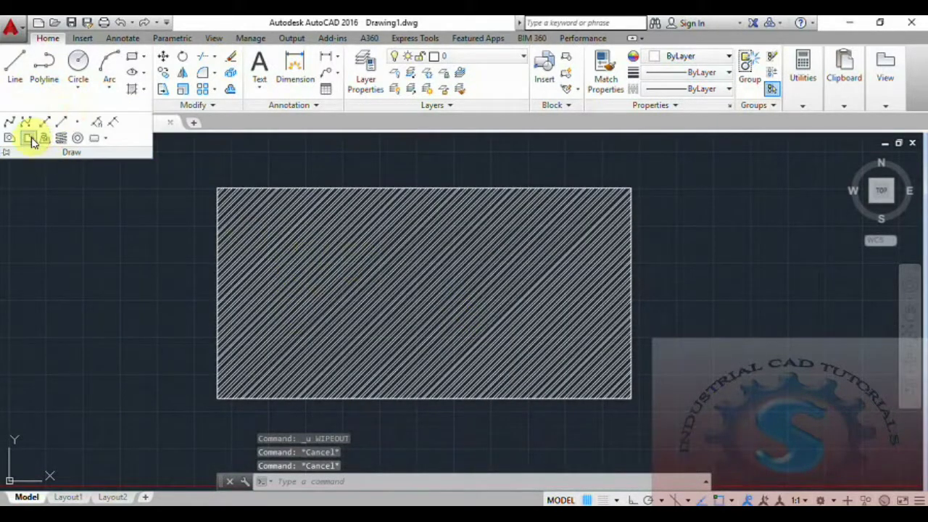
left_click(44, 137)
left_click(236, 210)
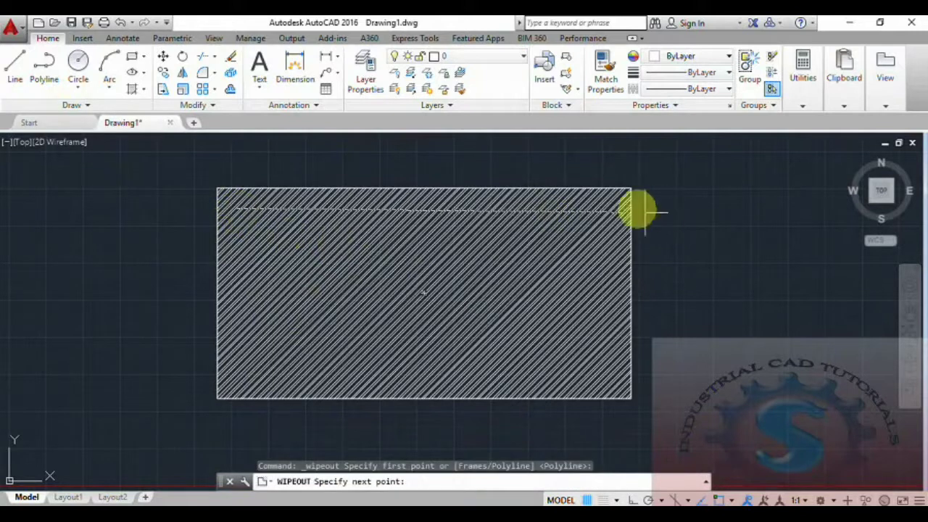
left_click(604, 210)
left_click(608, 381)
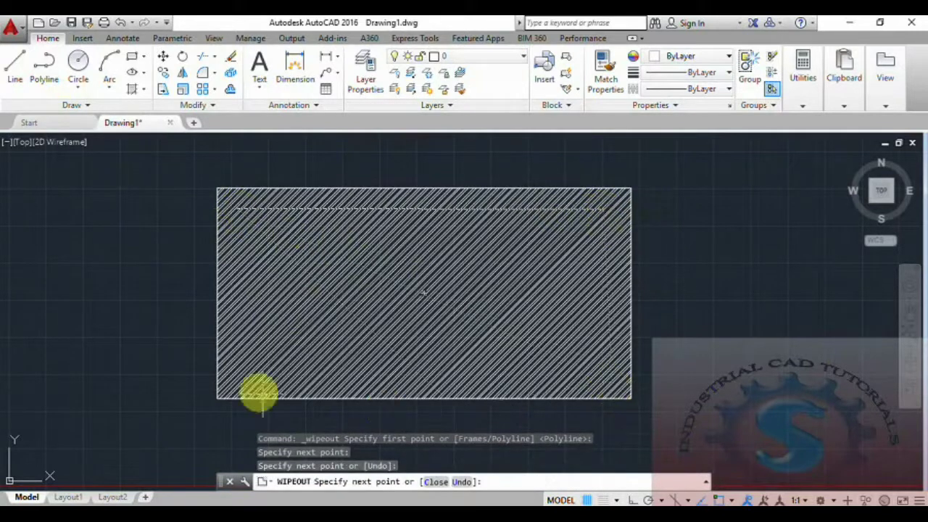
left_click(242, 379)
key("Return")
Step: Examine the four-sided wipeout and its hatched border at several zoom levels, leaving no command active
key("Return")
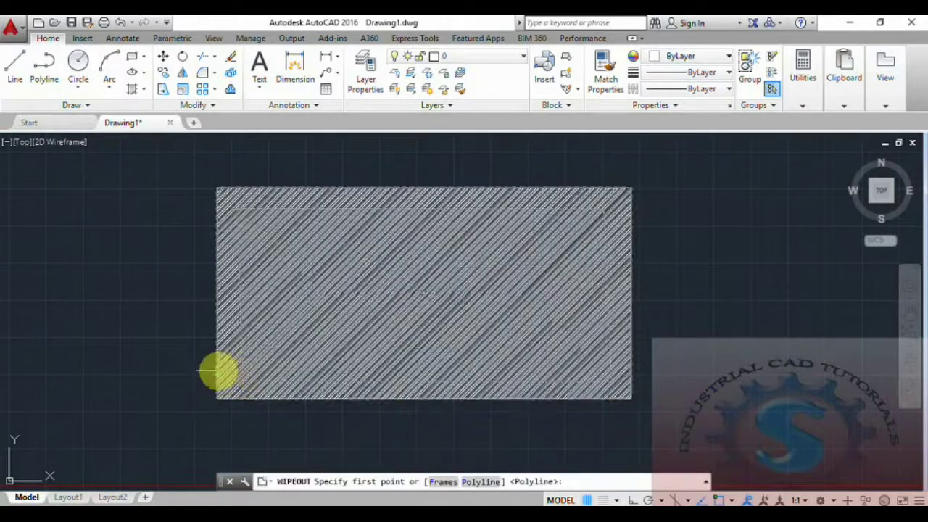
scroll(379, 275, "up", 2)
scroll(381, 274, "down", 4)
scroll(382, 274, "up", 2)
scroll(384, 274, "up", 2)
scroll(385, 274, "down", 2)
scroll(384, 275, "up", 2)
scroll(384, 274, "down", 2)
scroll(385, 274, "up", 5)
scroll(384, 274, "down", 5)
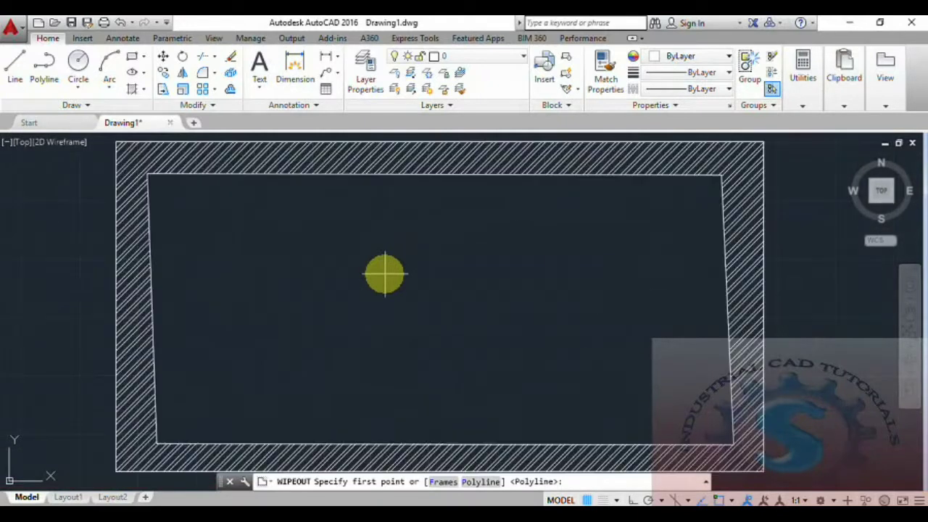
key("Return")
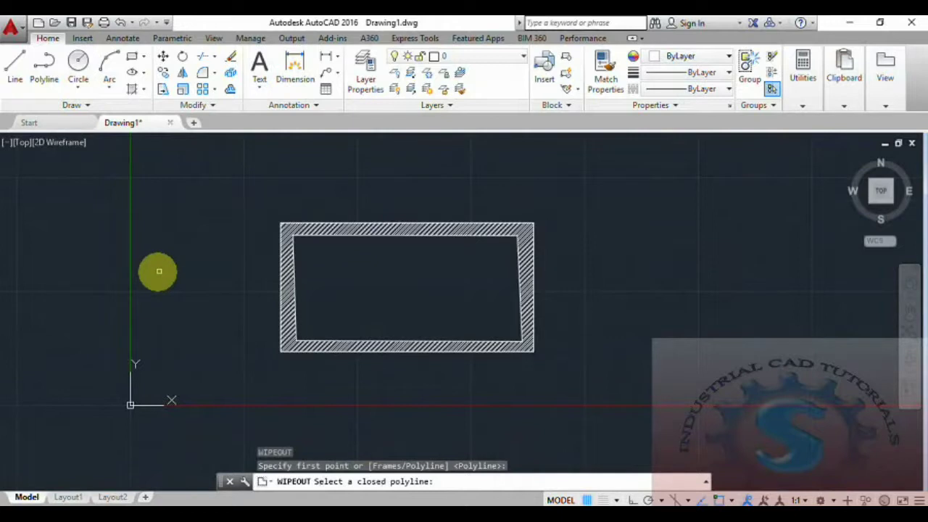
key("Escape")
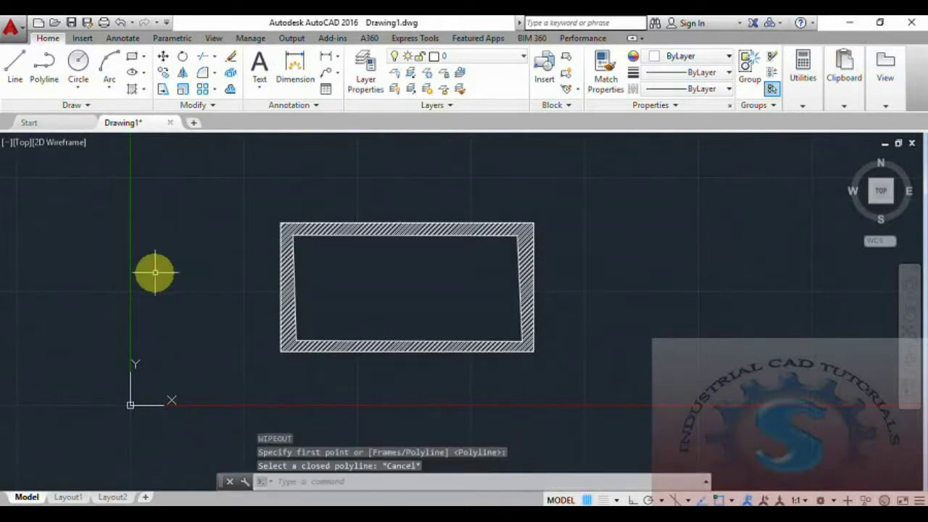
key("Escape")
Step: Erase the rectangle, its hatch and the wipeout together, and turn off the grid display
left_click(559, 359)
left_click(105, 166)
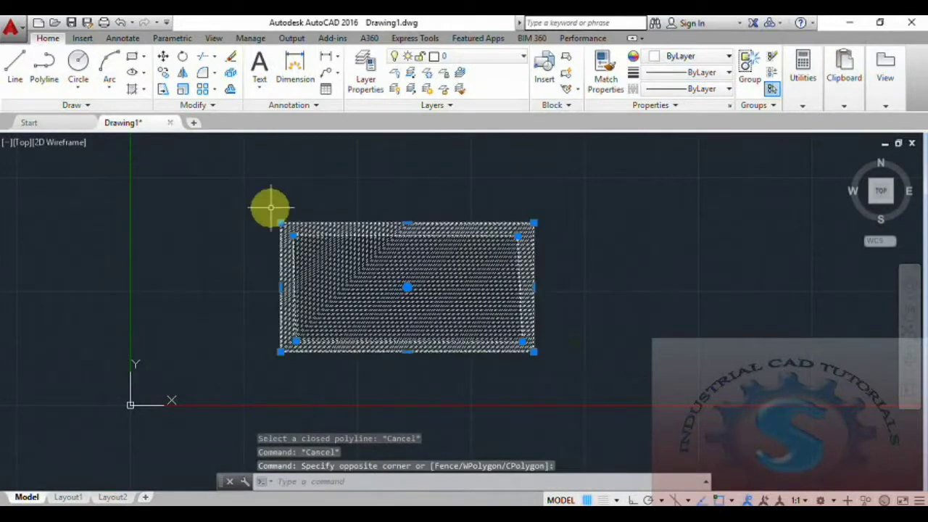
key("Delete")
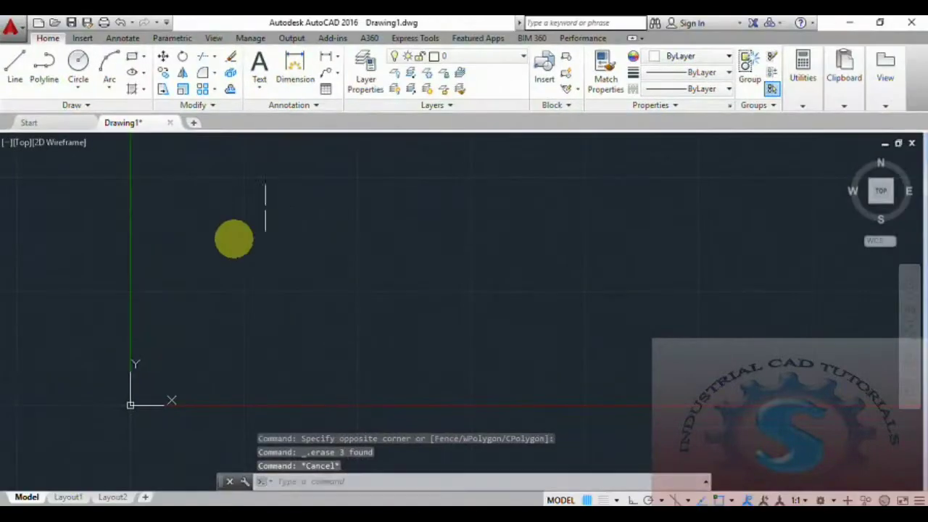
key("F7")
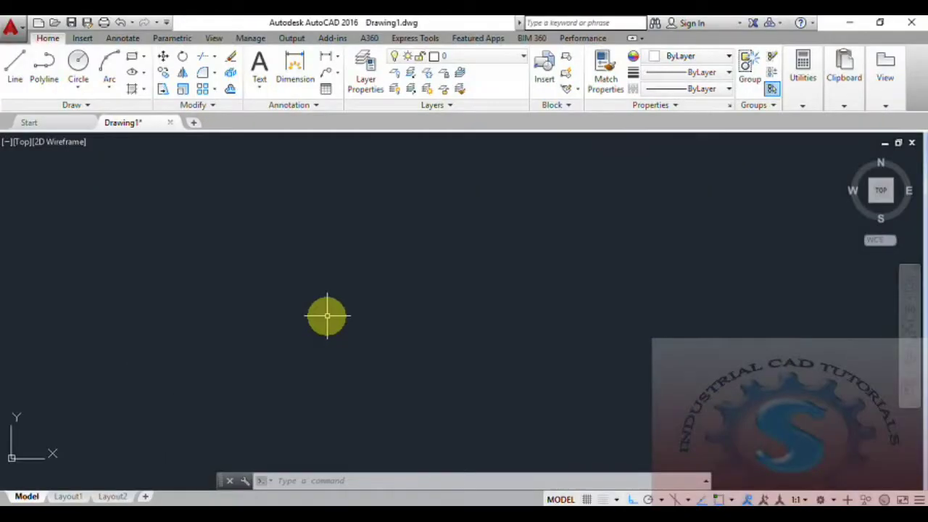
Step: Place a donut with inside diameter 0.5 and outside diameter 1 in the empty drawing area
left_click(76, 106)
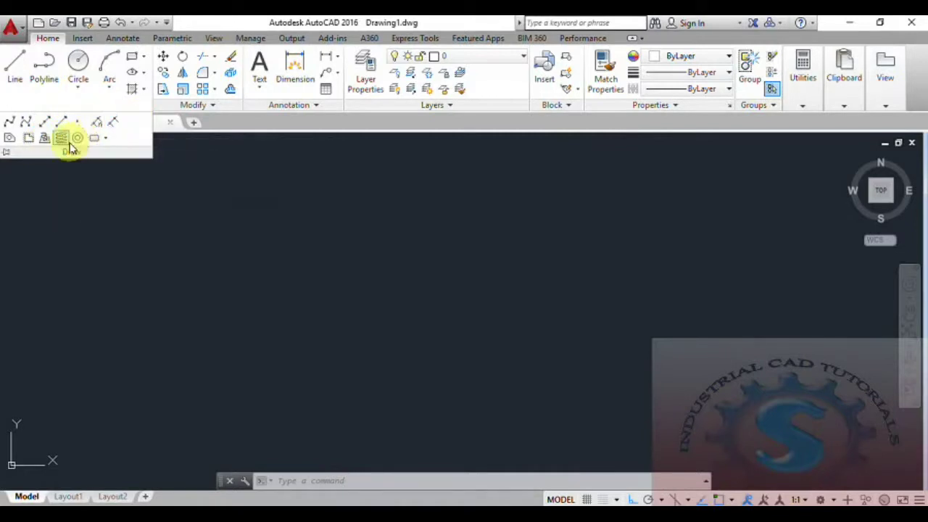
left_click(78, 141)
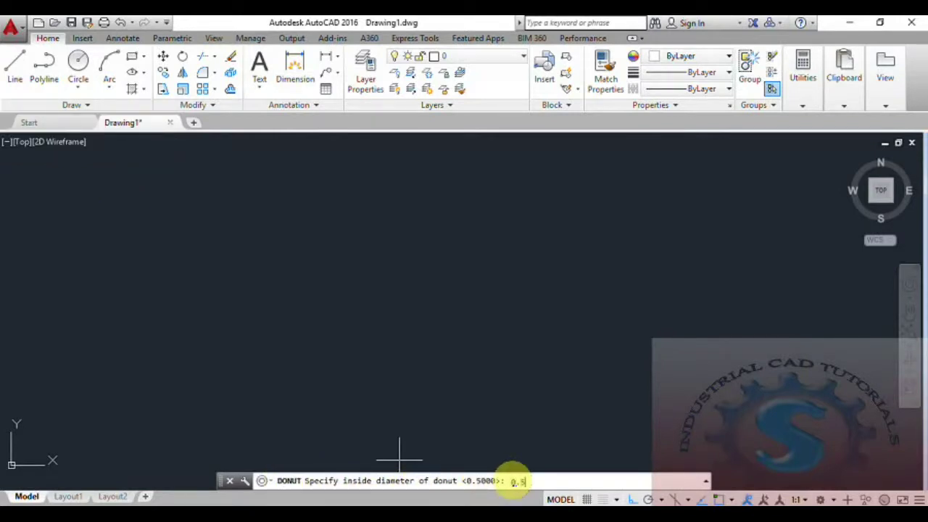
key("Return")
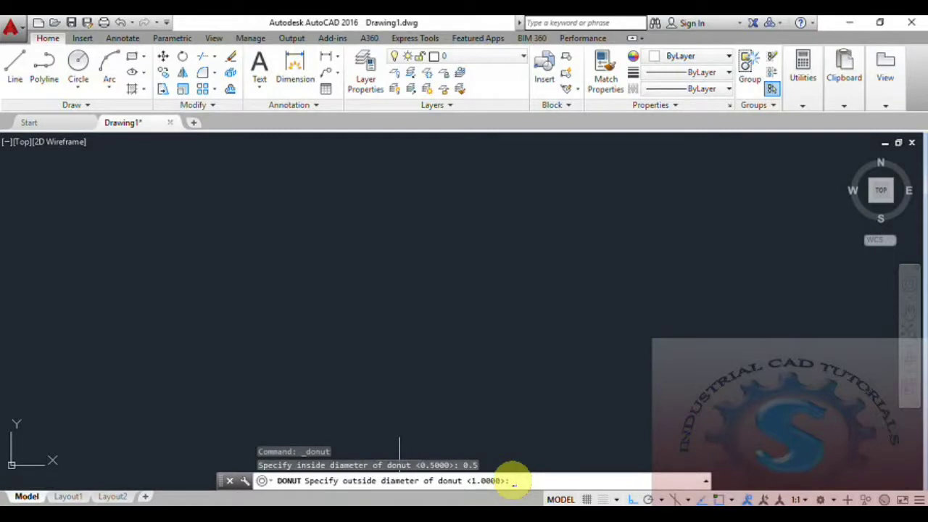
type("1")
key("Return")
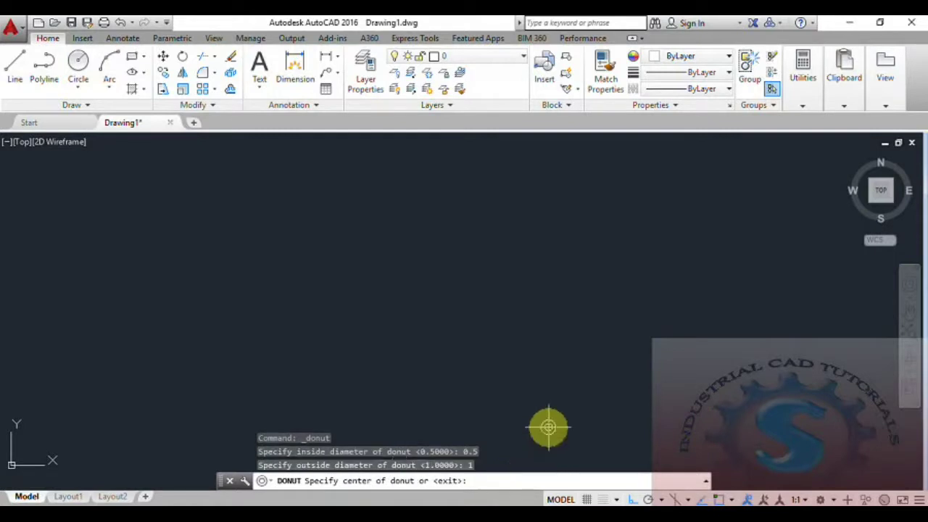
left_click(315, 259)
scroll(341, 278, "up", 6)
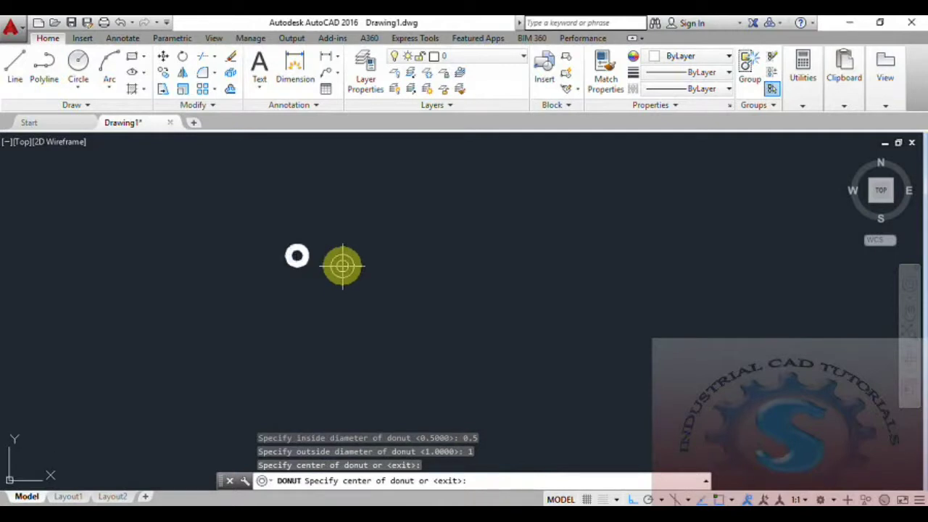
Step: Place four more donuts, three completing a rectangular arrangement with the first and one in its center, and finish the Donut command
left_click(423, 266)
left_click(424, 376)
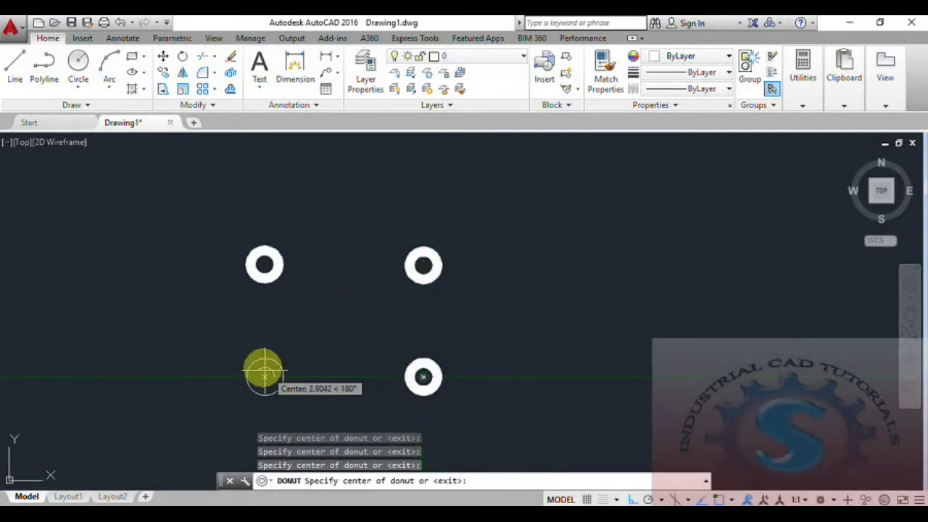
left_click(259, 376)
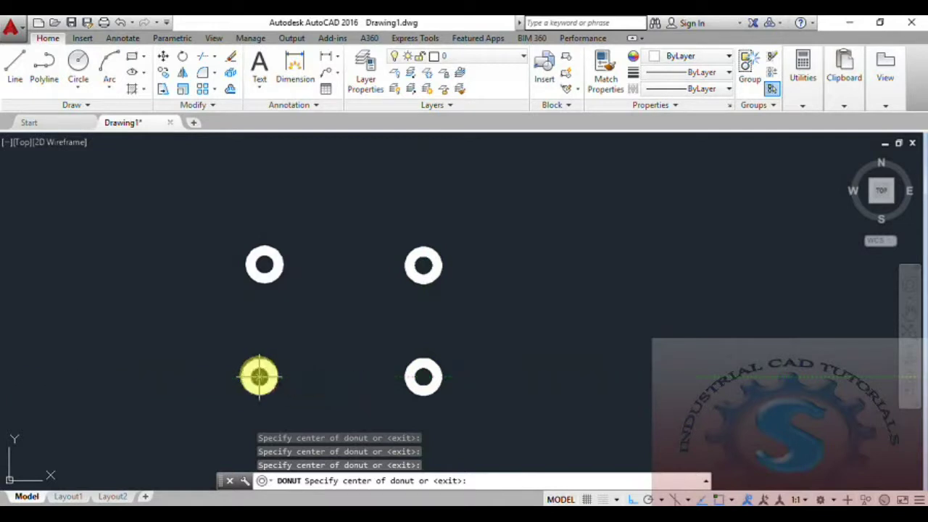
left_click(344, 321)
scroll(420, 375, "down", 4)
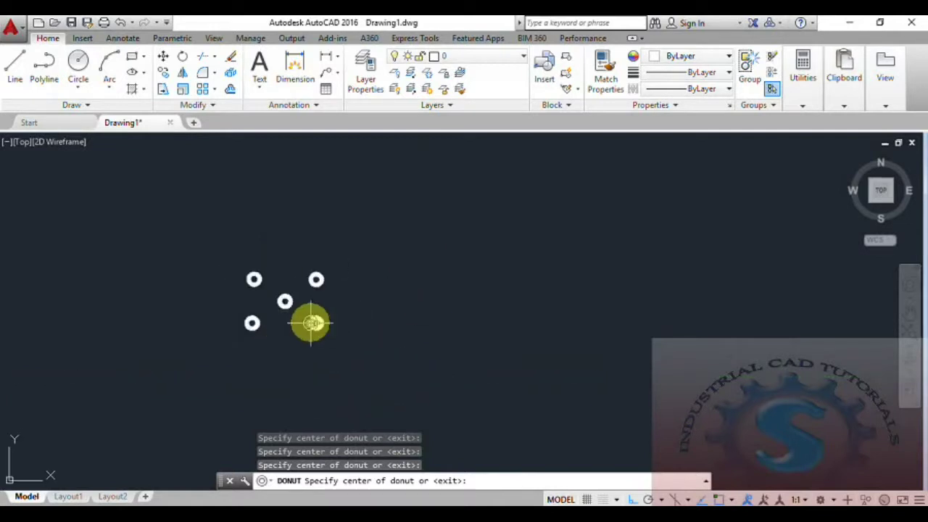
scroll(309, 323, "up", 2)
scroll(347, 328, "up", 2)
middle_click_drag(343, 327, 350, 346)
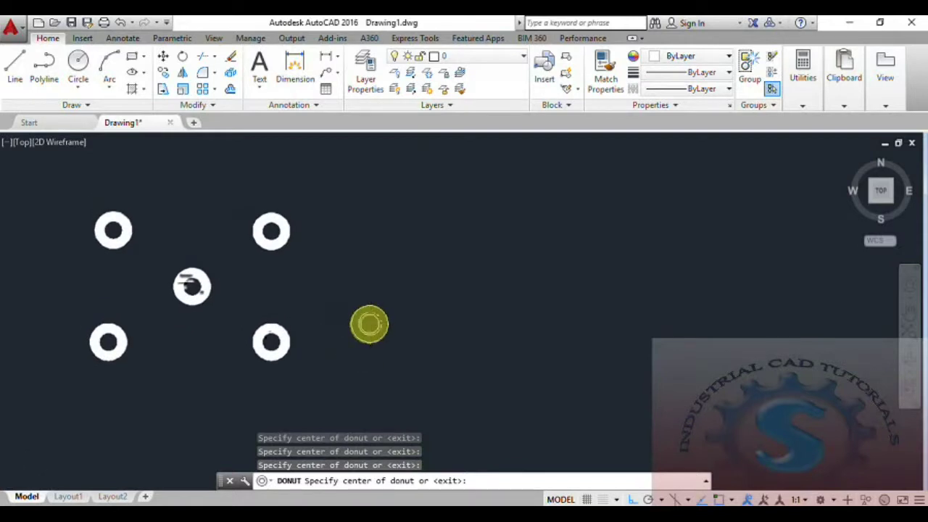
scroll(369, 324, "down", 2)
scroll(317, 309, "up", 2)
middle_click_drag(443, 315, 486, 326)
key("Escape")
key("Escape")
key("Escape")
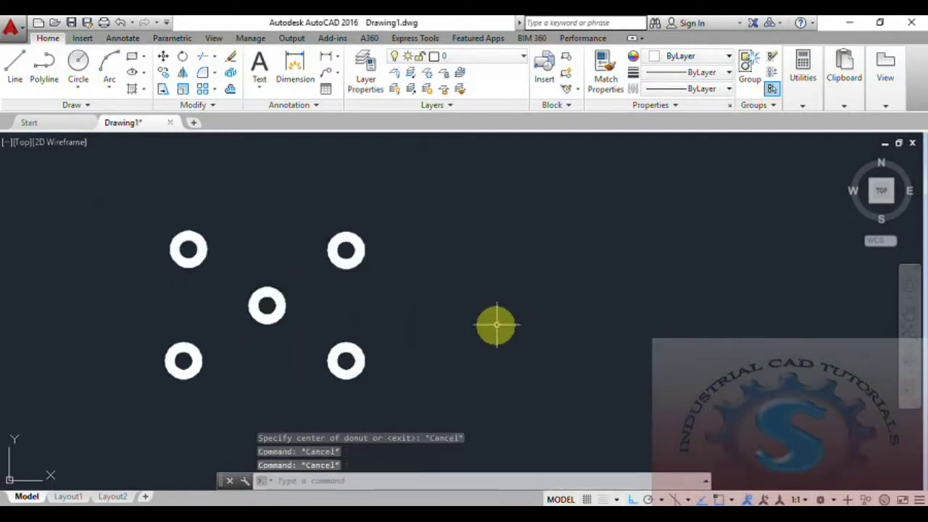
Step: Draw a rectangle enclosing all five donuts with the RECTANG command
type("REc")
key("Return")
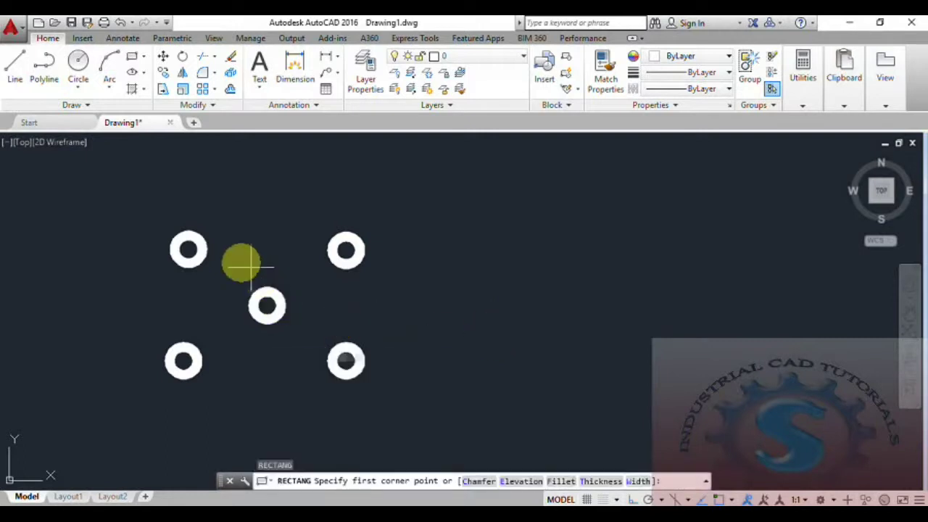
left_click(134, 213)
left_click(394, 396)
middle_click_drag(518, 363, 454, 356)
key("Escape")
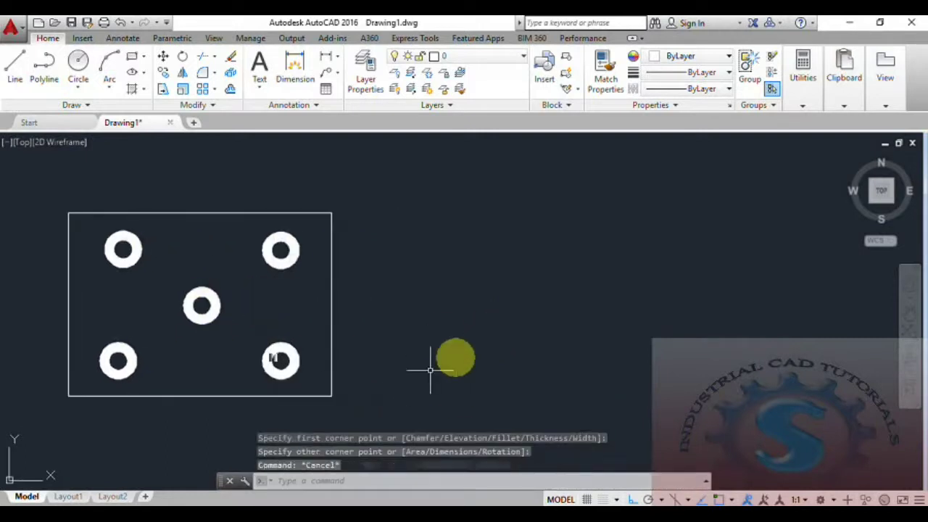
Step: Draw a circle in the empty area beside the rectangle that encloses the five donuts
type("c")
key("Return")
left_click(536, 315)
left_click(541, 220)
Step: Place a donut with inside diameter 0.50 and outside diameter 1 at the circle's center
middle_click_drag(596, 362, 554, 349)
type("DONUT")
key("Return")
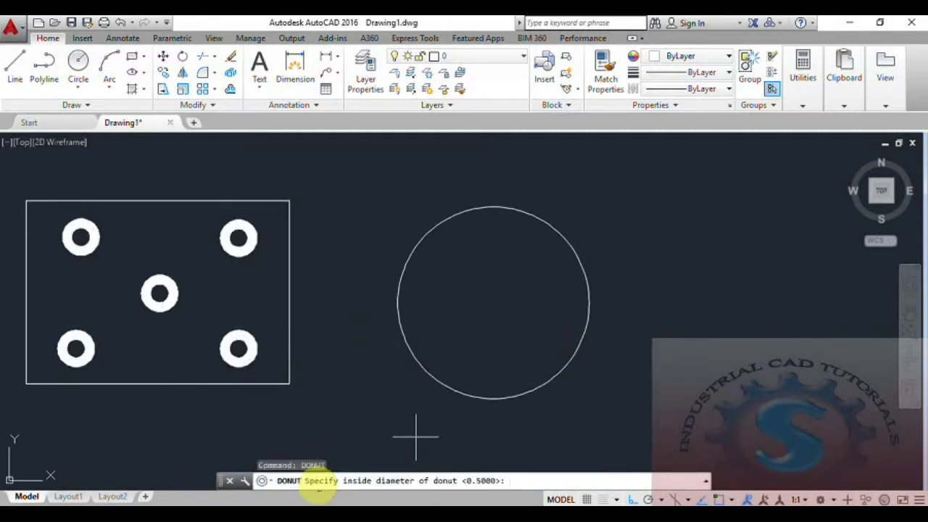
type("0.50")
key("Return")
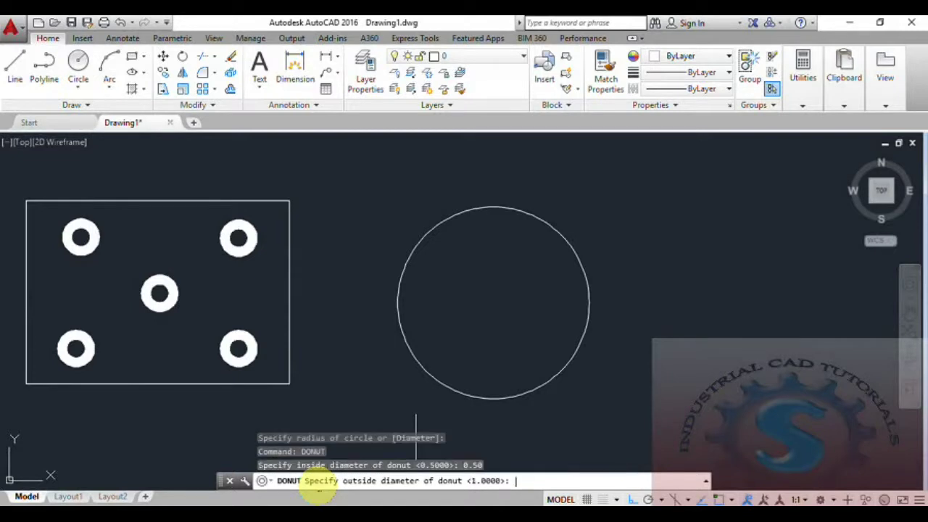
type("1")
key("Return")
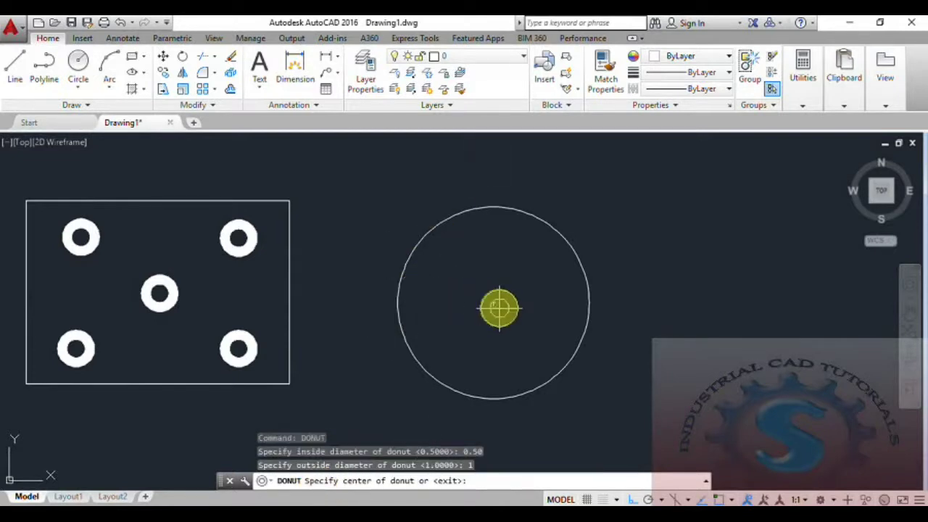
left_click(494, 302)
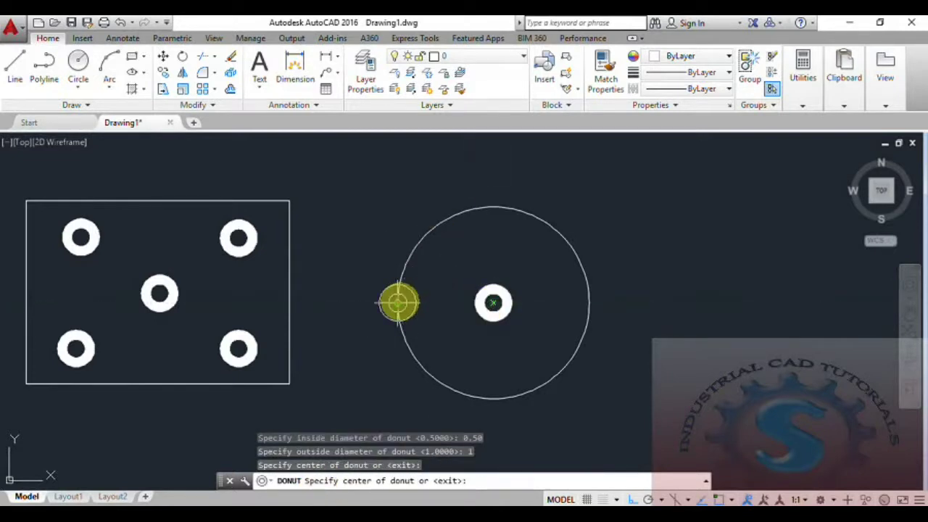
Step: Place donuts of the same size on the circle's four quadrant points and finish the Donut command
left_click(399, 302)
left_click(590, 302)
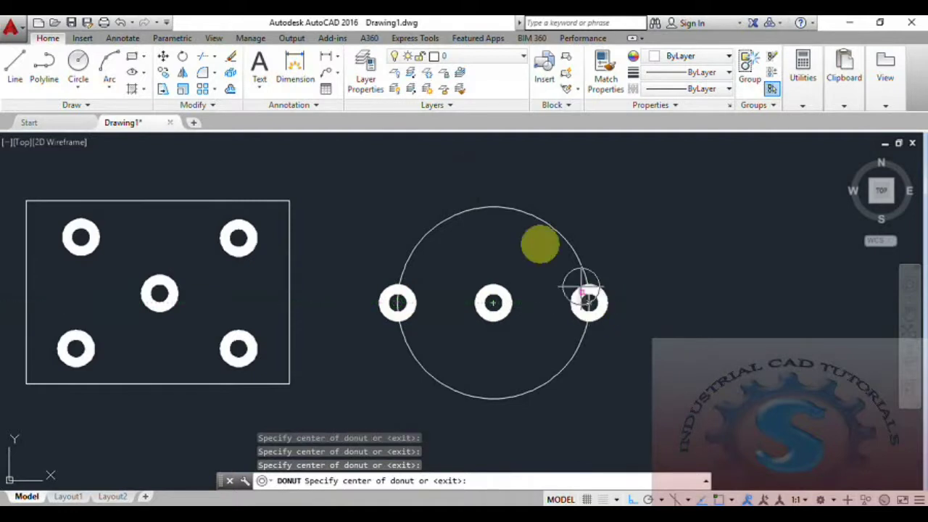
left_click(493, 208)
left_click(494, 397)
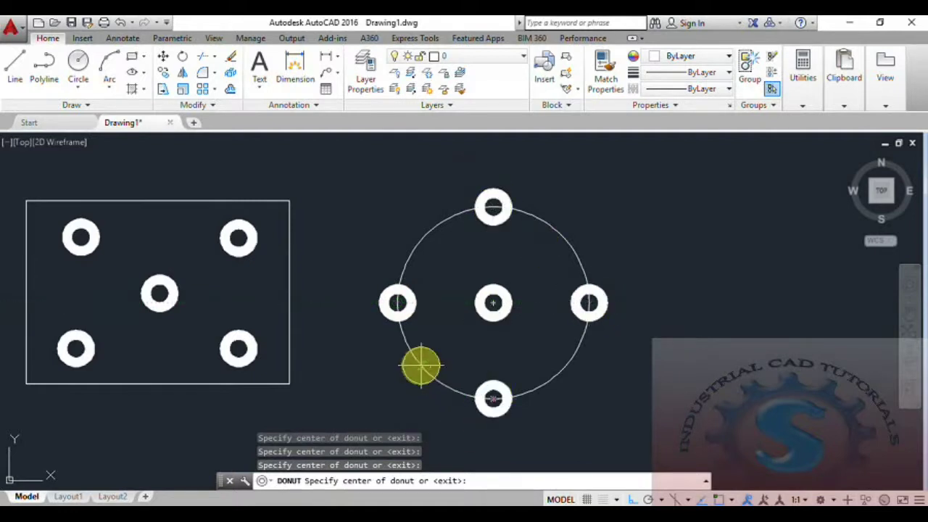
left_click(494, 302)
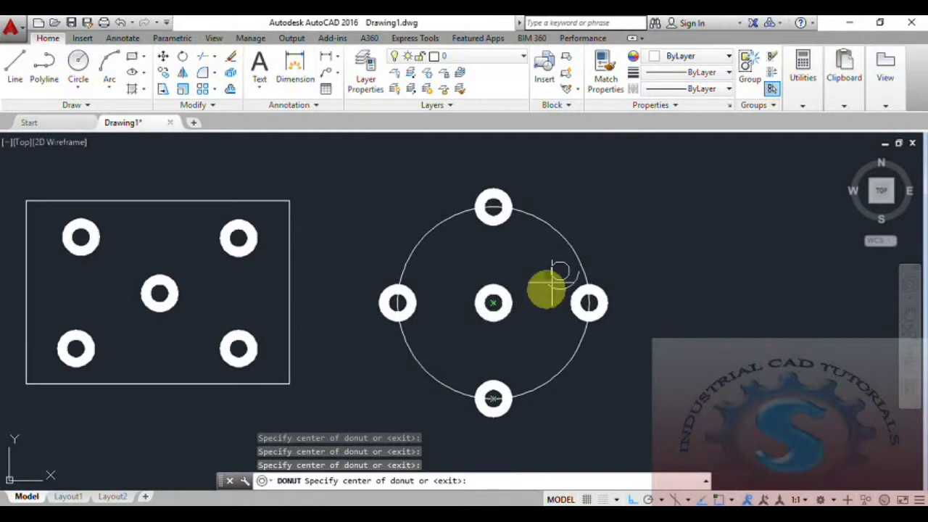
key("Escape")
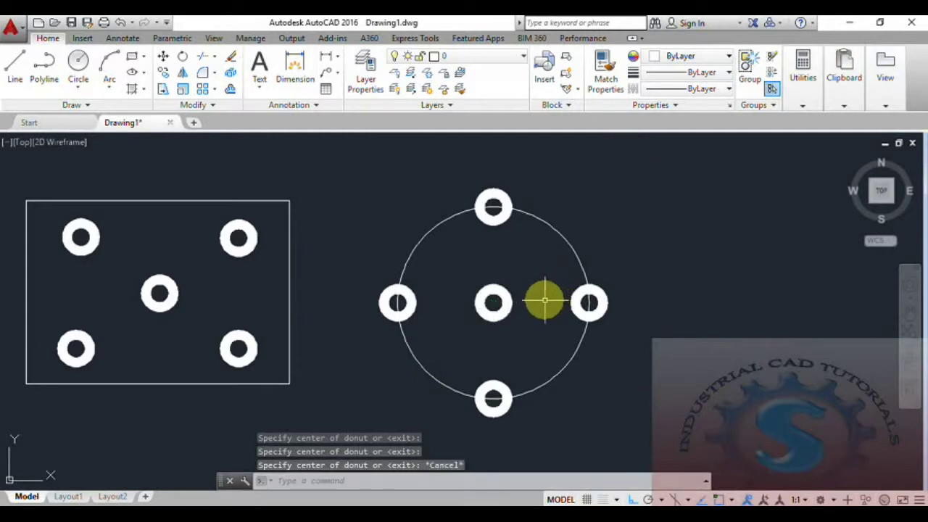
scroll(478, 331, "down", 2)
middle_click_drag(487, 317, 506, 307)
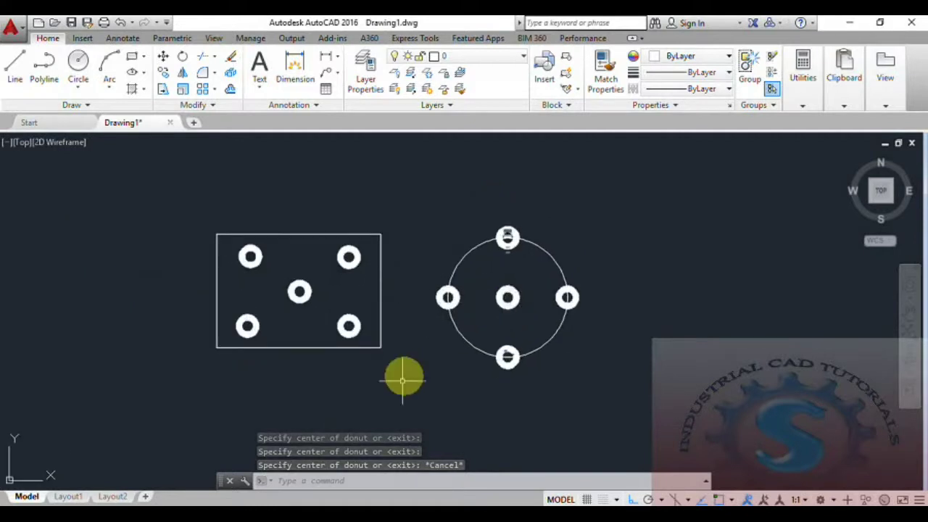
left_click(88, 104)
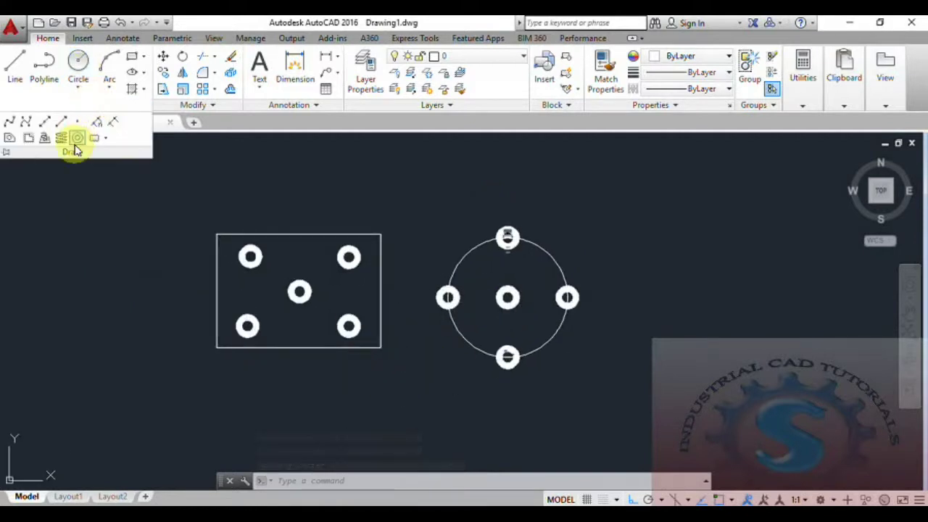
left_click(78, 138)
key("Escape")
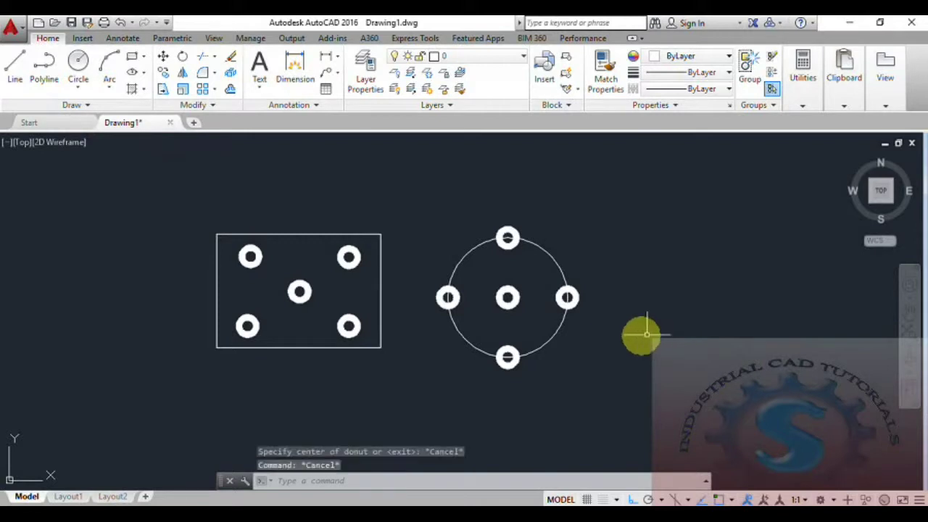
key("Escape")
scroll(431, 300, "down", 2)
scroll(449, 296, "up", 2)
middle_click_drag(450, 297, 479, 307)
key("Escape")
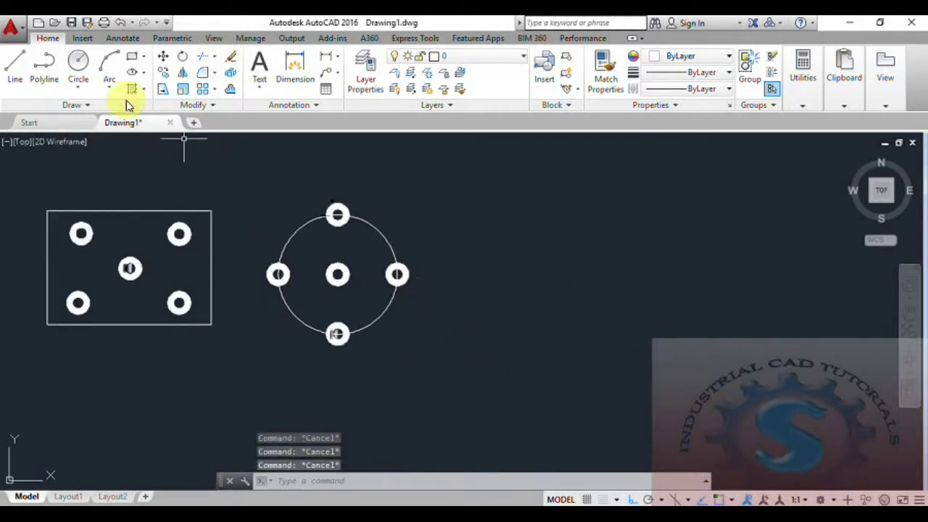
Step: Draw a rectangular revision cloud beside the circle with the REVCLOUD command's Rectangular option
left_click(88, 106)
left_click(105, 139)
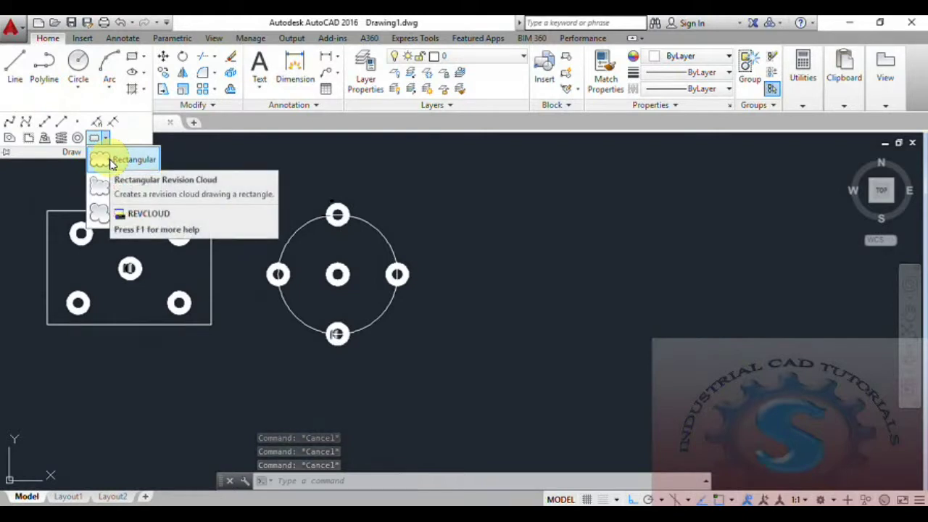
left_click(293, 475)
type("REVCLO")
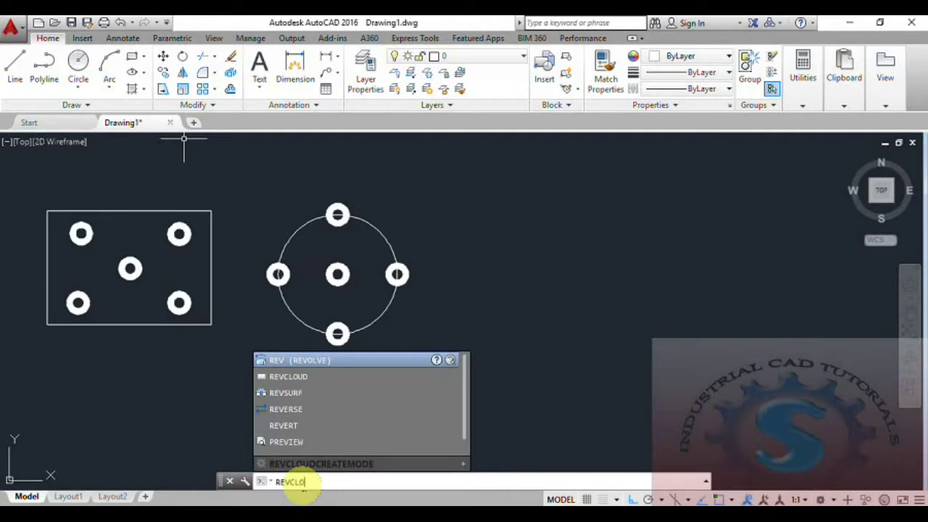
type("UD")
key("Return")
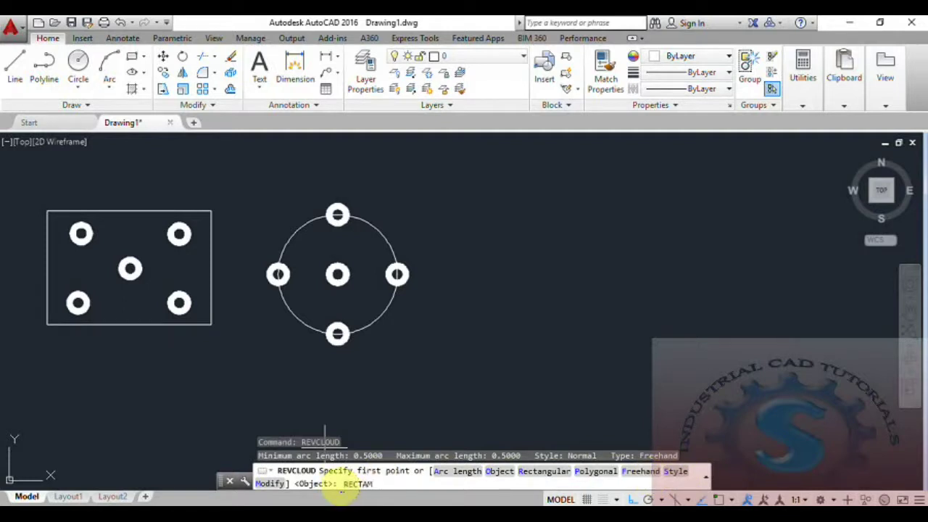
key("Return")
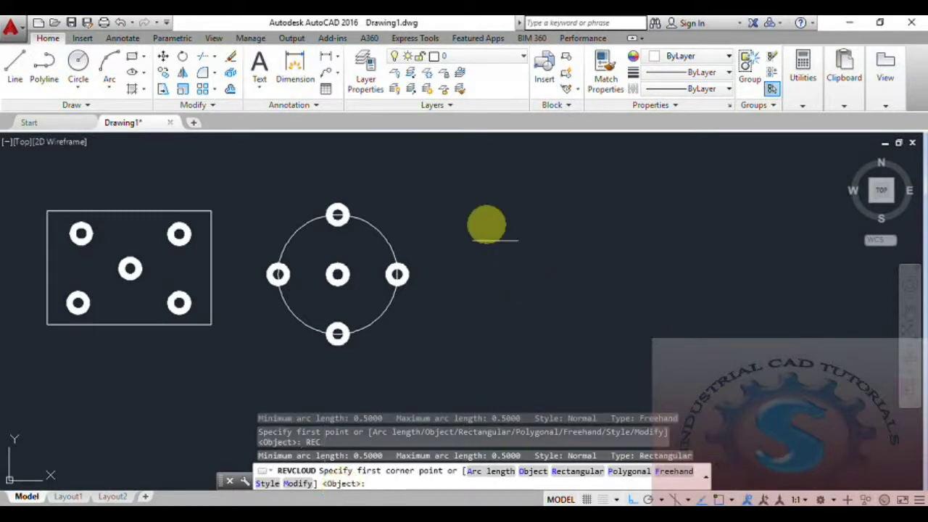
left_click(475, 227)
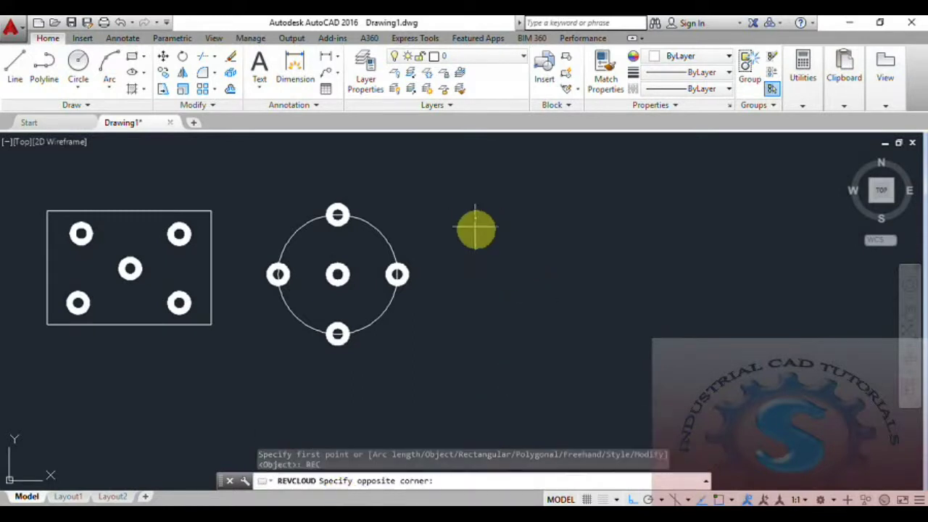
left_click(621, 325)
middle_click_drag(607, 338, 452, 317)
left_click(532, 185)
left_click(653, 311)
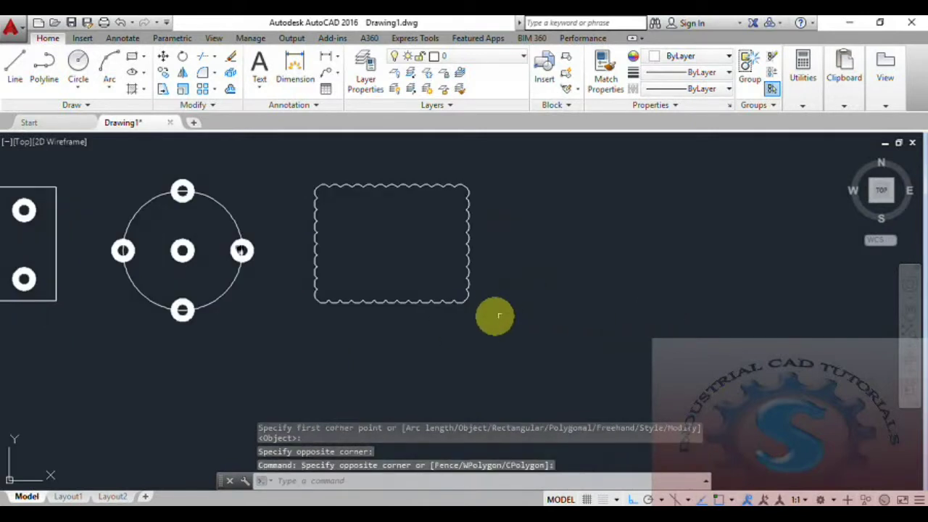
Step: Draw a second rectangular revision cloud of similar size next to the first one
middle_click_drag(499, 315, 474, 320)
left_click(82, 105)
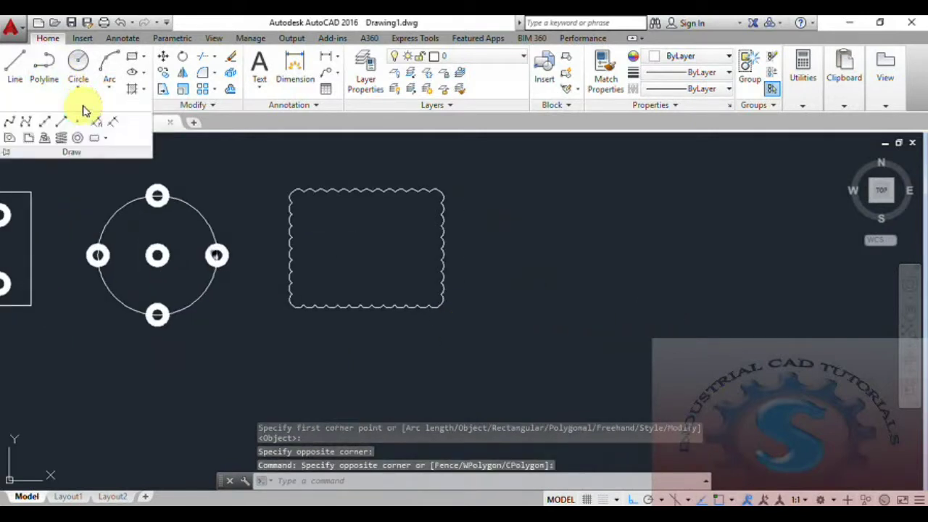
left_click(106, 137)
left_click(118, 161)
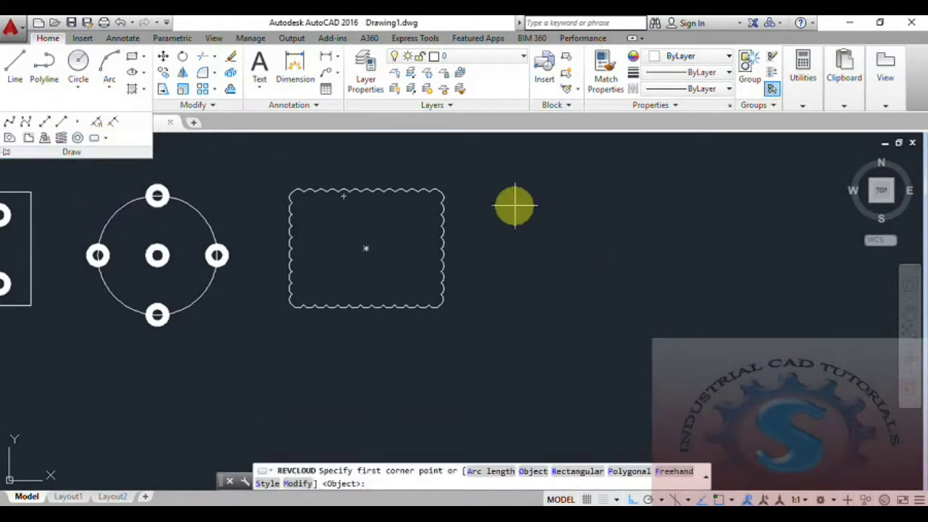
left_click(487, 191)
left_click(655, 310)
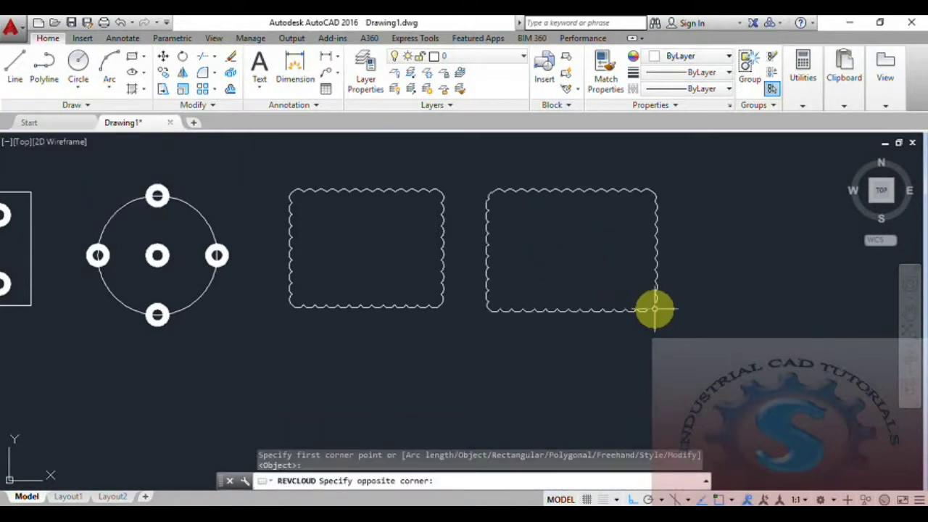
Step: Draw a closed six-sided polygonal revision cloud below the donut rectangle and circle
scroll(630, 326, "down", 3)
mouse_move(613, 338)
middle_mouse_down()
mouse_move(514, 307)
mouse_move(527, 280)
mouse_move(566, 275)
middle_mouse_up()
scroll(558, 276, "down", 2)
left_click(85, 106)
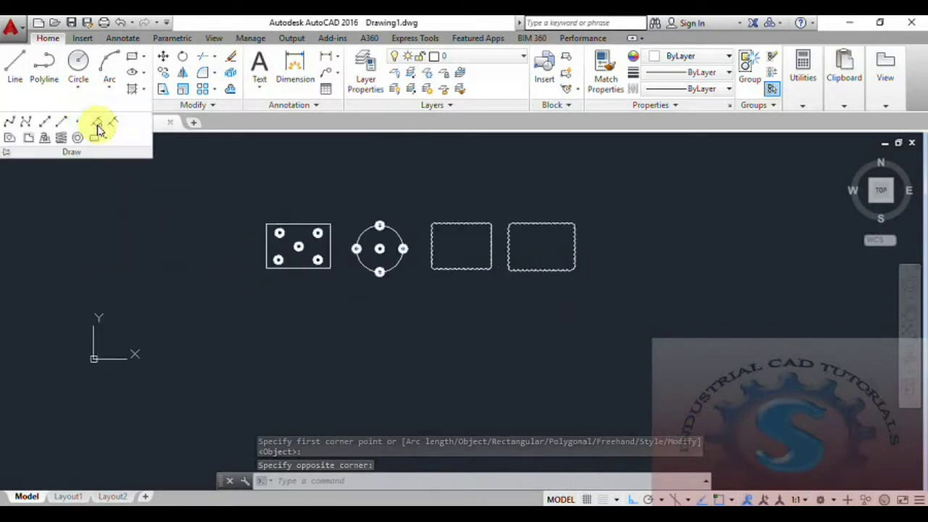
left_click(99, 129)
left_click(103, 181)
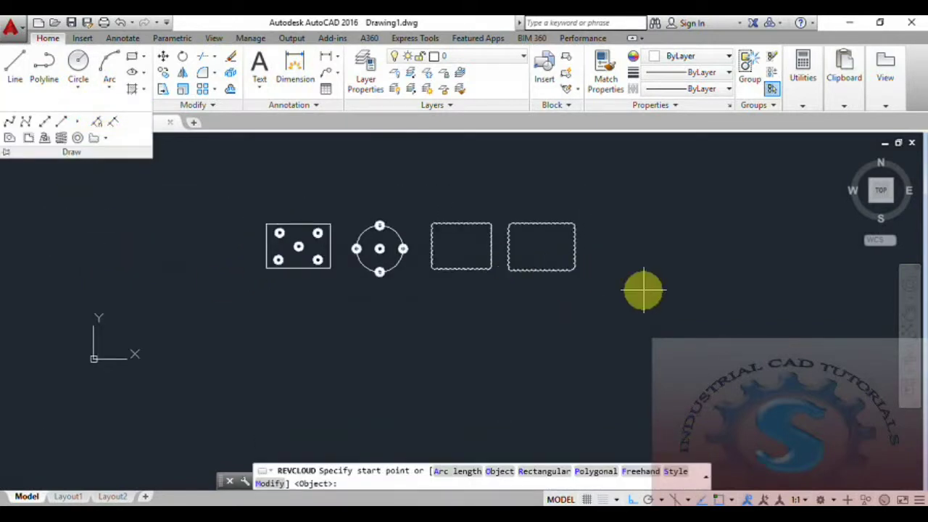
middle_click_drag(644, 291, 628, 314)
scroll(452, 336, "up", 2)
middle_click_drag(452, 336, 500, 312)
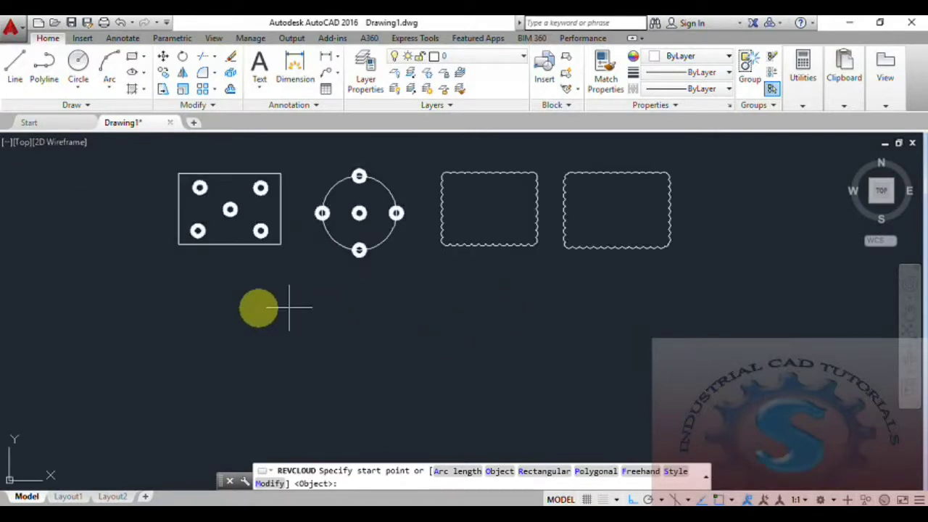
left_click(190, 296)
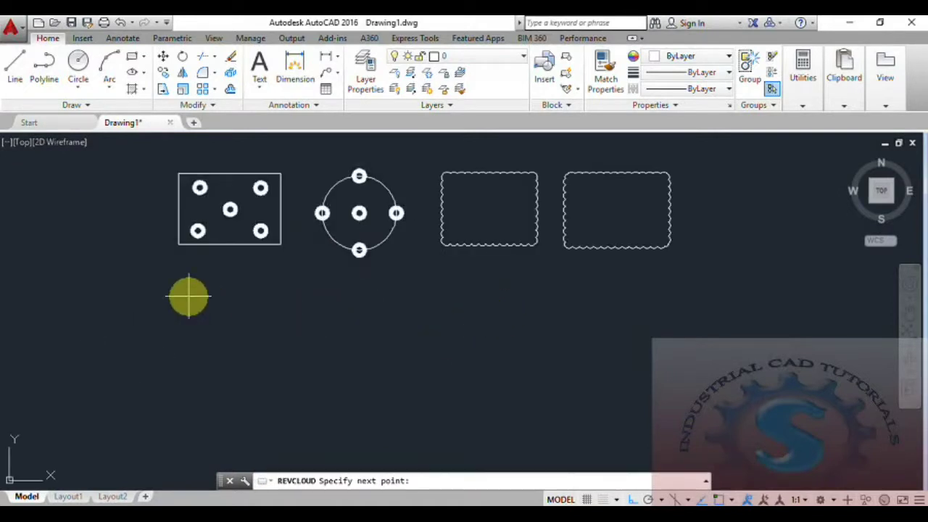
left_click(345, 294)
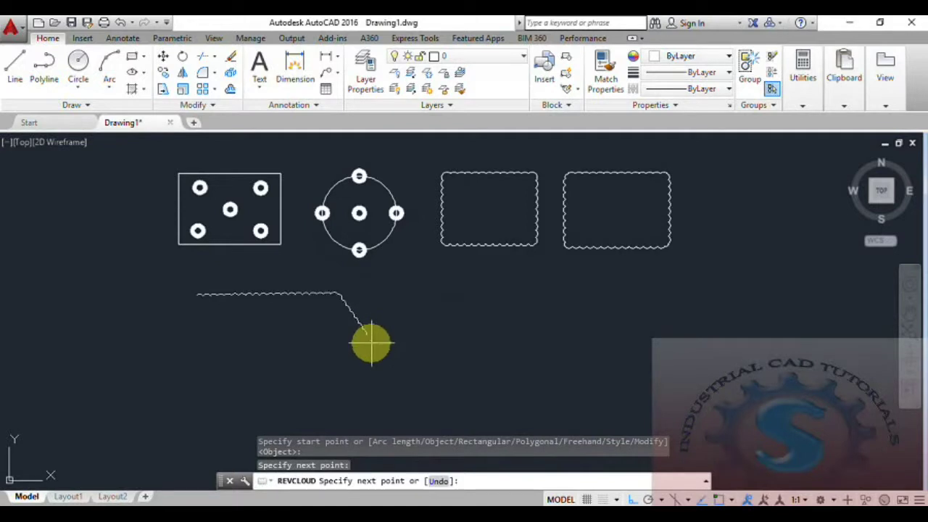
left_click(371, 343)
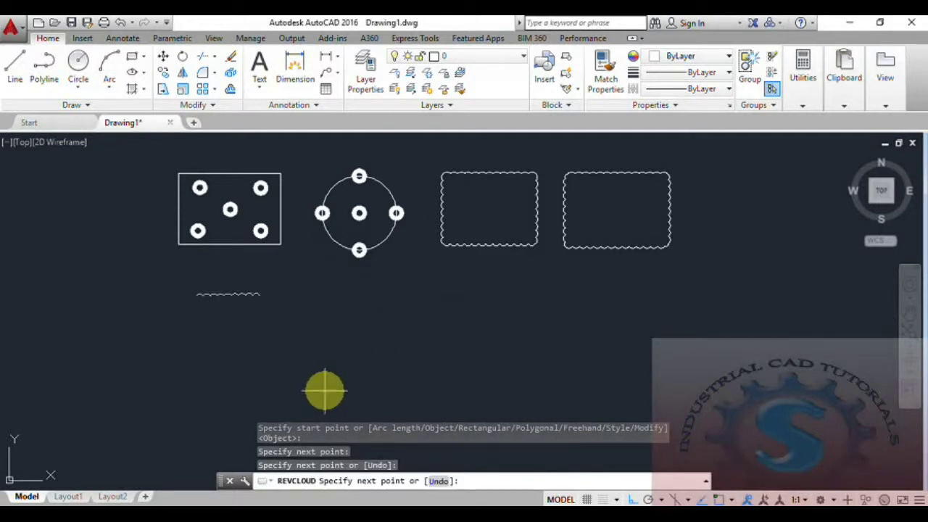
left_click(324, 390)
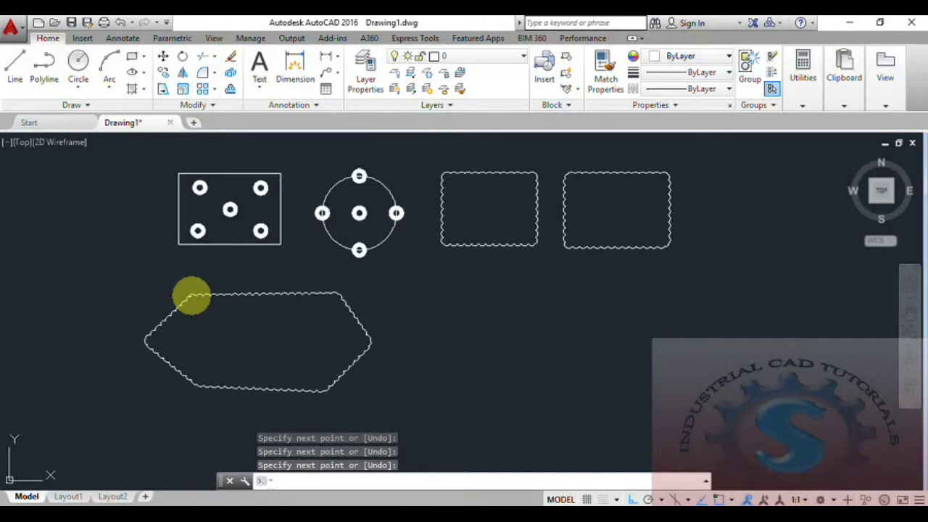
scroll(292, 334, "up", 2)
scroll(282, 356, "down", 3)
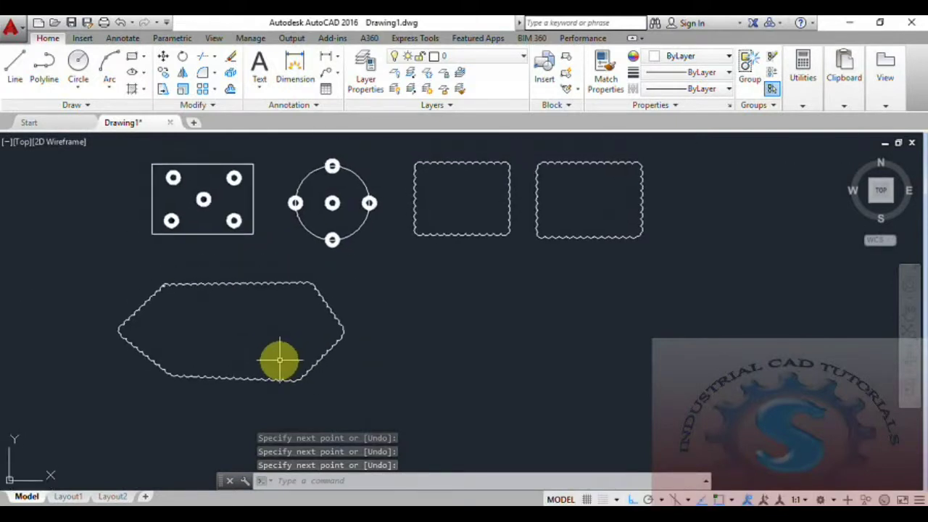
scroll(199, 323, "up", 2)
scroll(199, 324, "down", 2)
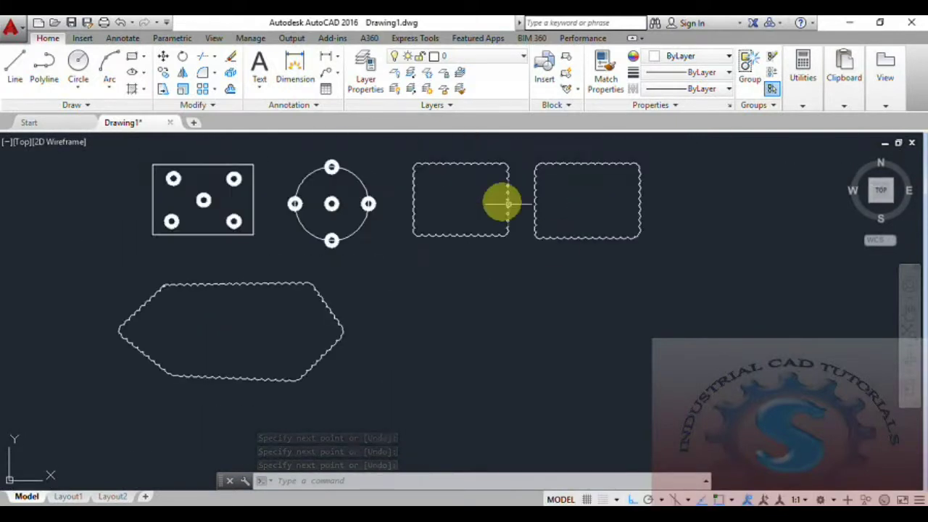
middle_click_drag(494, 195, 510, 201)
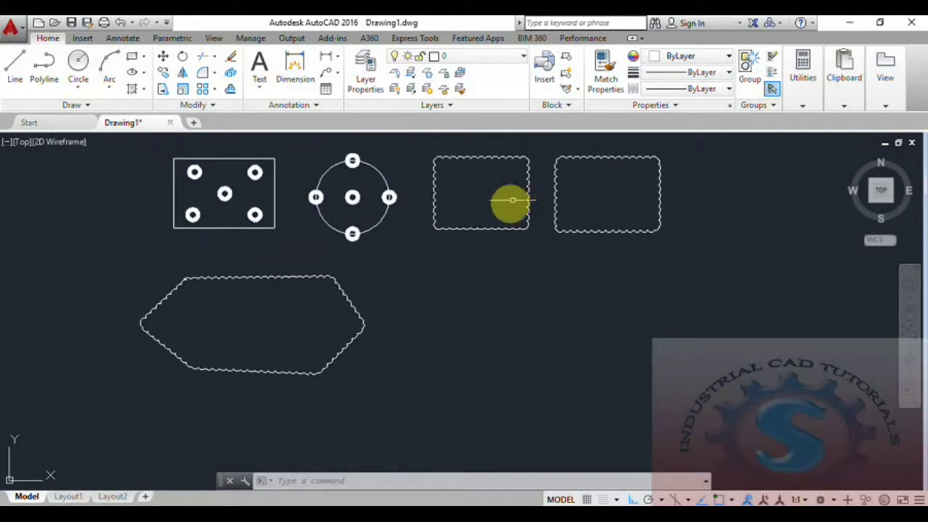
Step: Draw a closed freehand revision cloud beside the polygonal one, below the rectangular clouds, and restart the REVCLOUD command
left_click(104, 106)
left_click(105, 140)
left_click(109, 214)
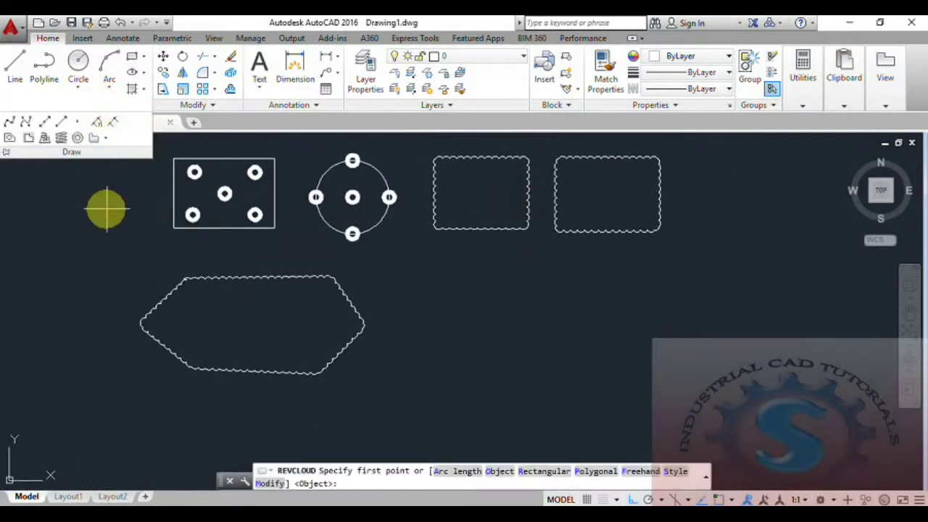
left_click(428, 313)
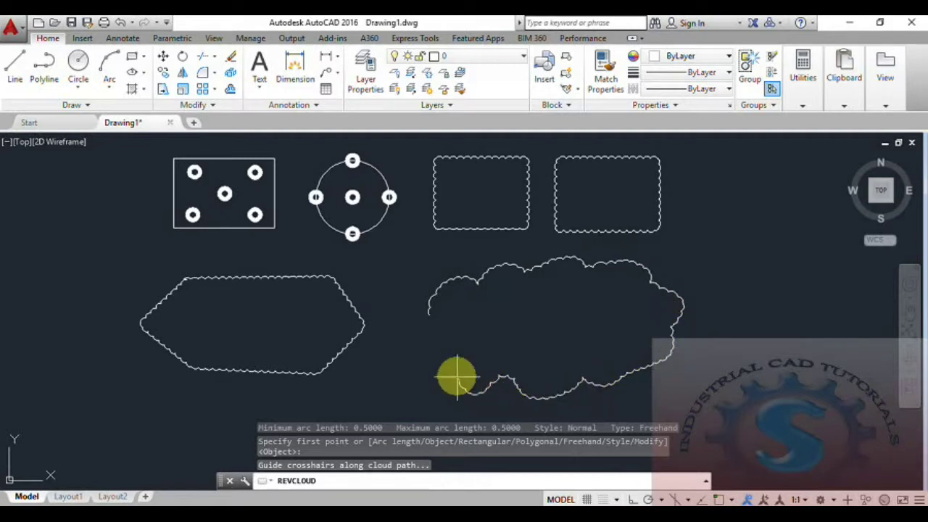
left_click(426, 313)
mouse_move(430, 318)
key("Return")
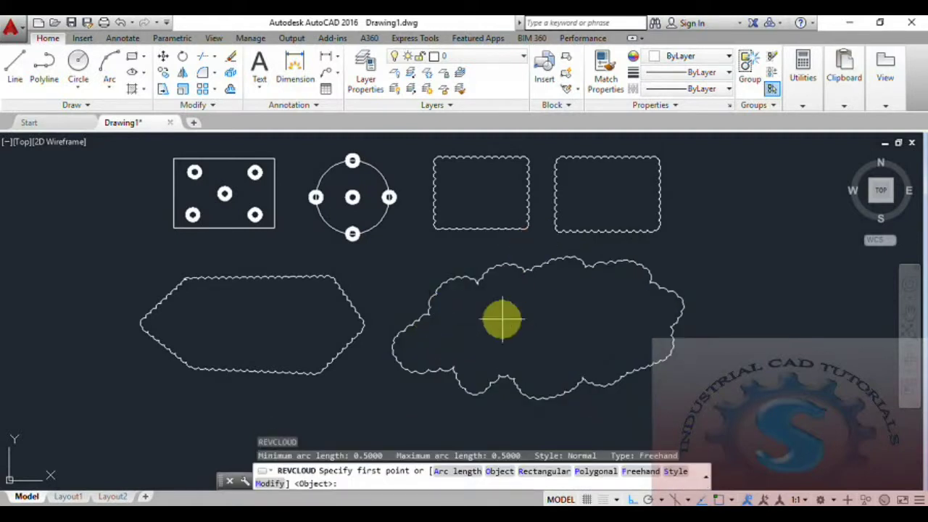
scroll(489, 300, "down", 4)
scroll(488, 300, "up", 4)
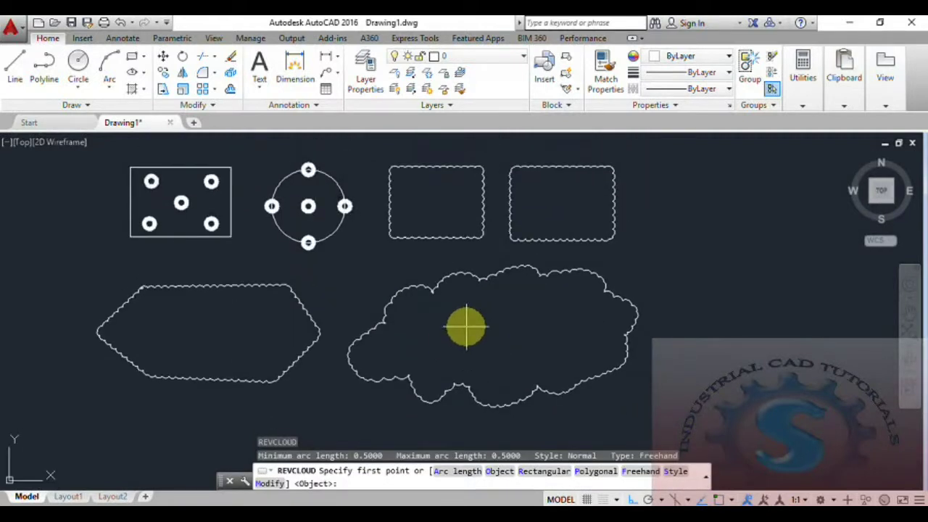
Step: Run REVCLOUD again, set its arc style to Normal, and end the command without drawing a cloud
key("Escape")
key("Escape")
type("R")
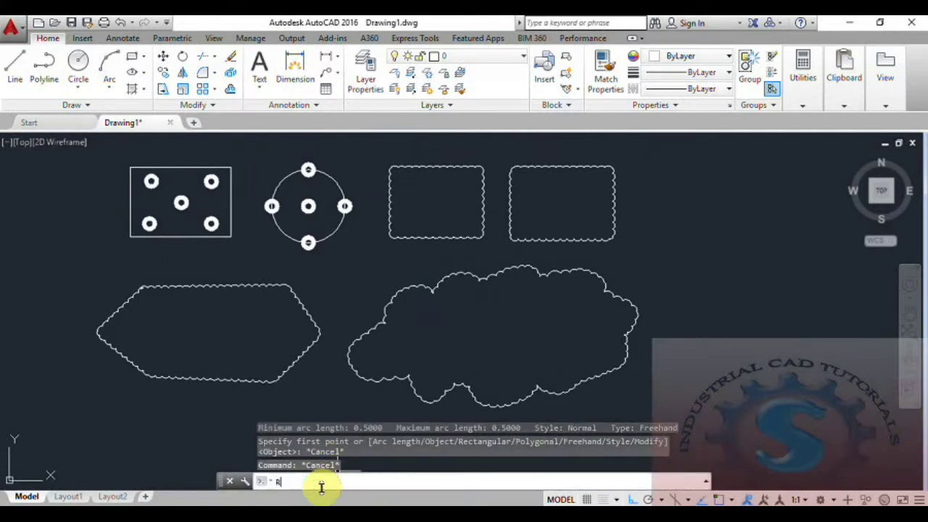
type("EVC")
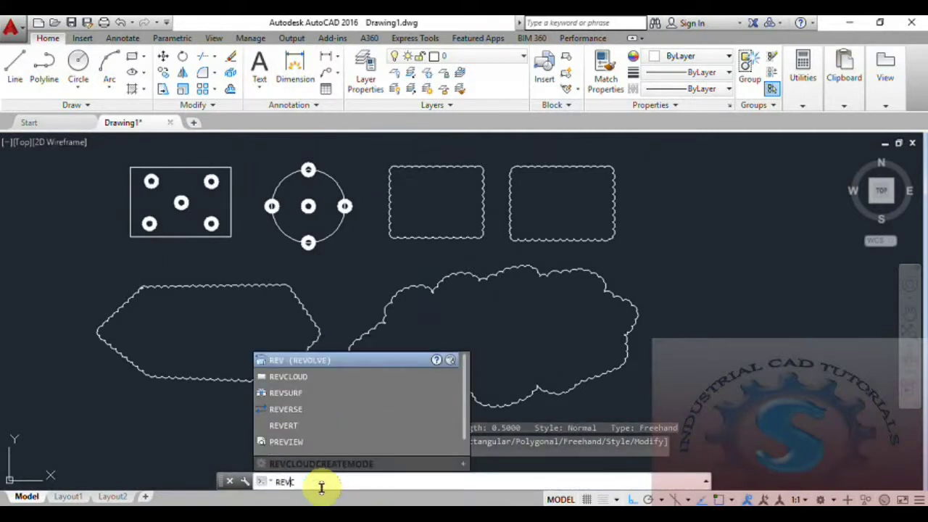
type("LOID")
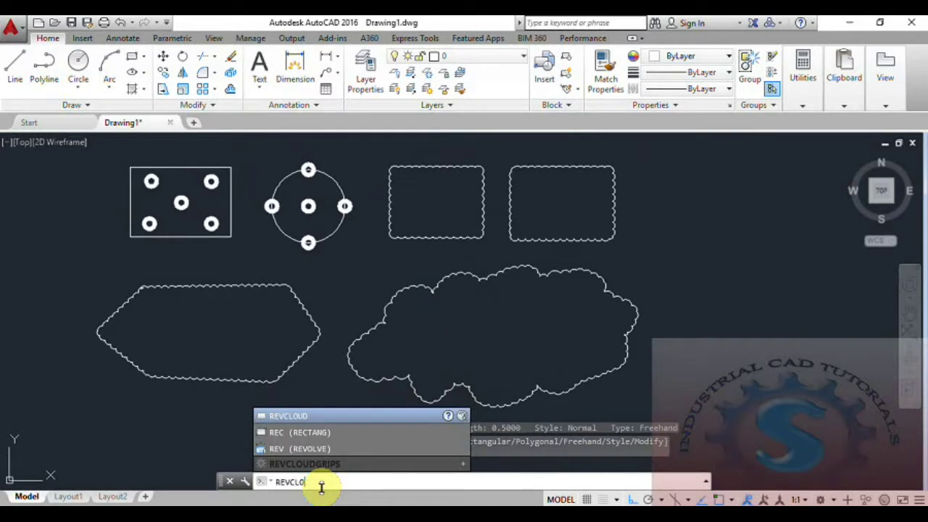
key("Return")
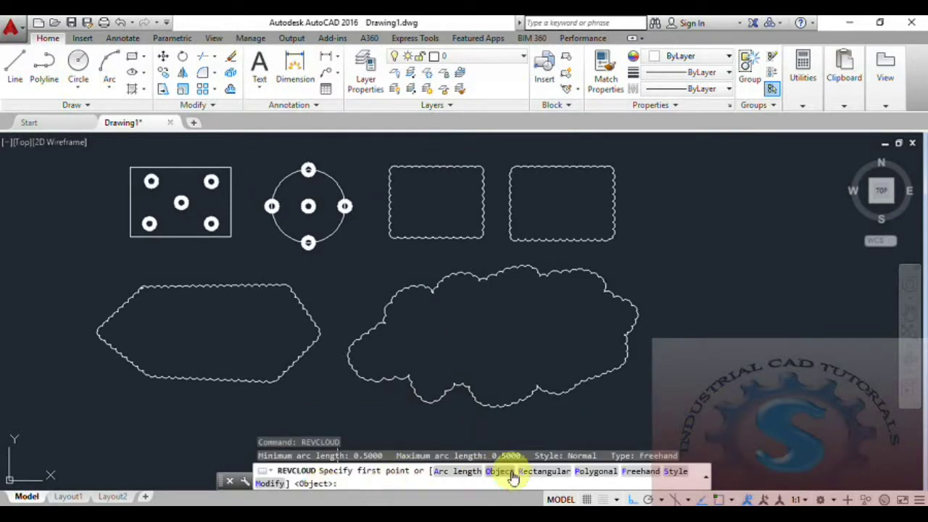
left_click(682, 472)
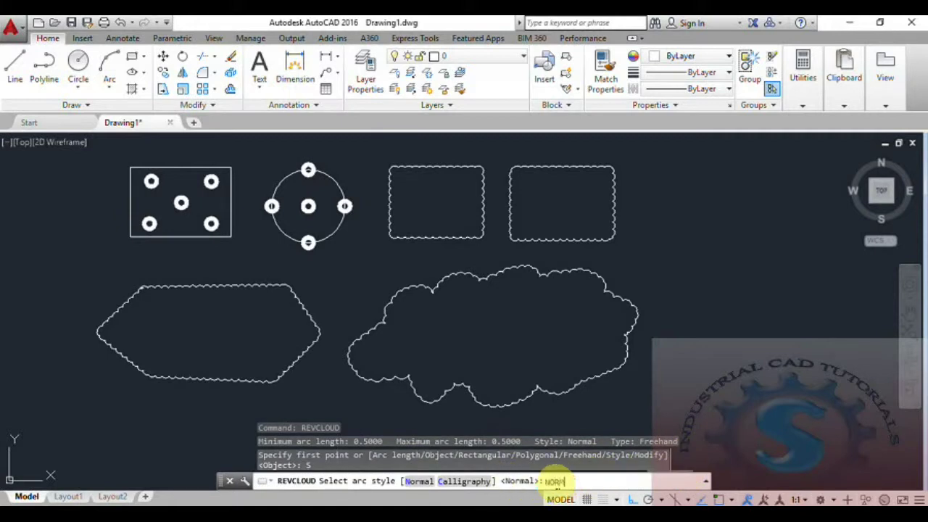
key("Return")
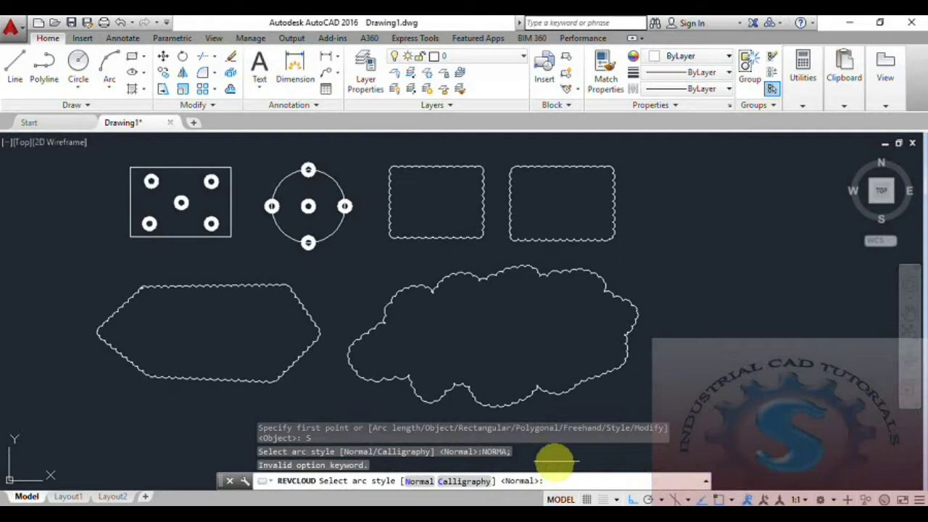
key("Return")
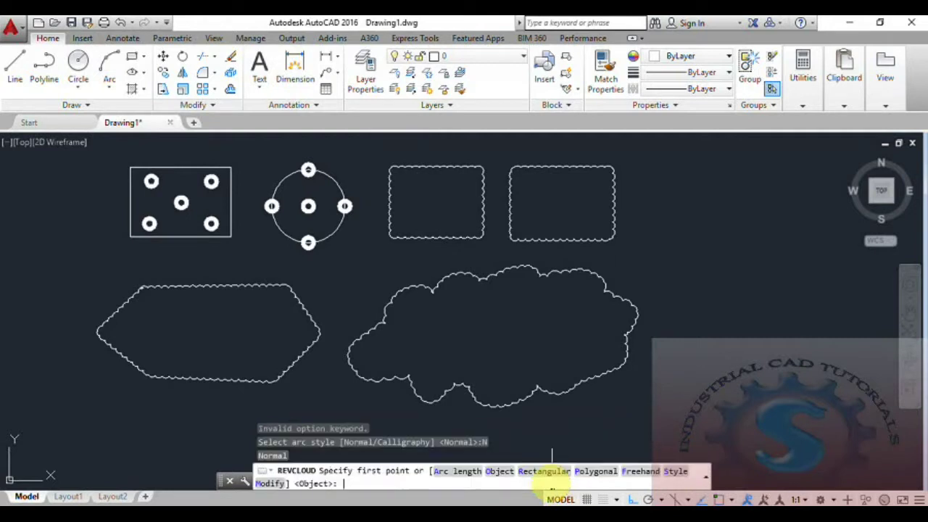
key("Escape")
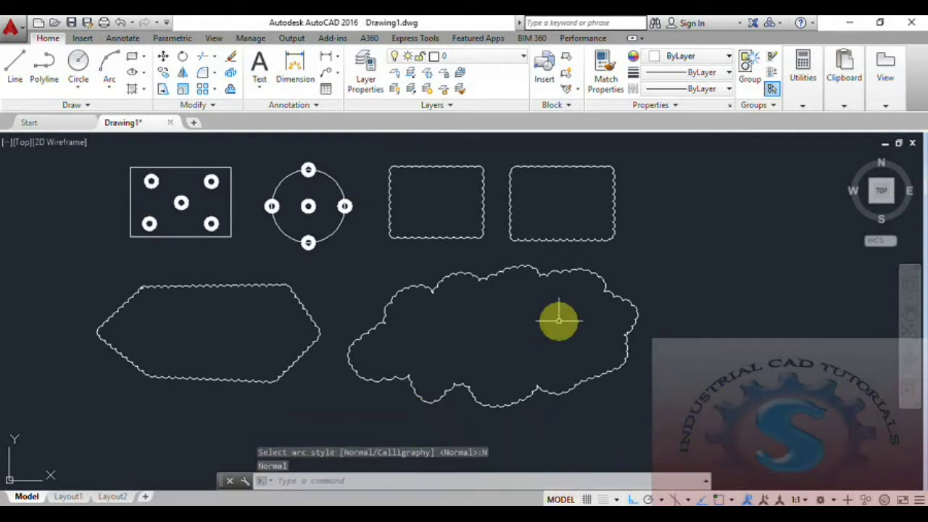
scroll(566, 338, "down", 3)
scroll(566, 338, "up", 3)
middle_click(588, 363)
middle_click(588, 362)
scroll(556, 326, "down", 4)
scroll(551, 329, "up", 4)
scroll(555, 323, "down", 2)
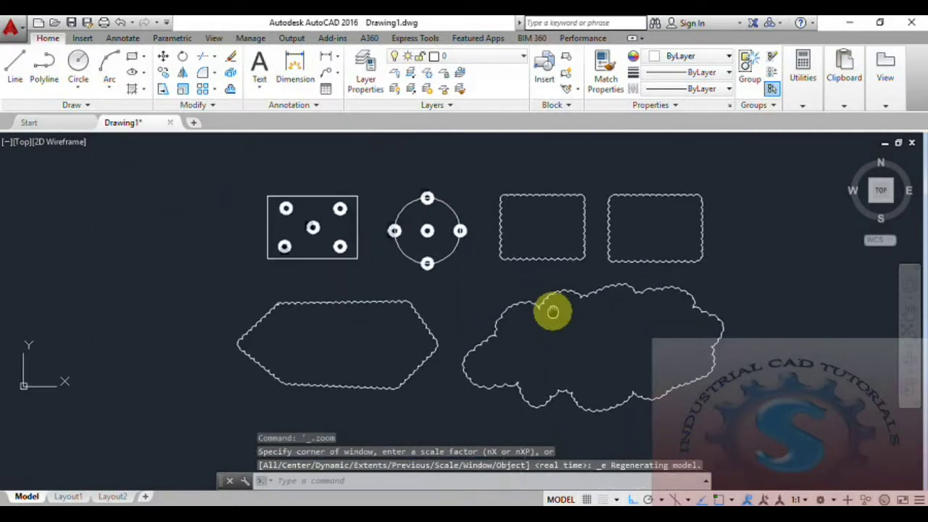